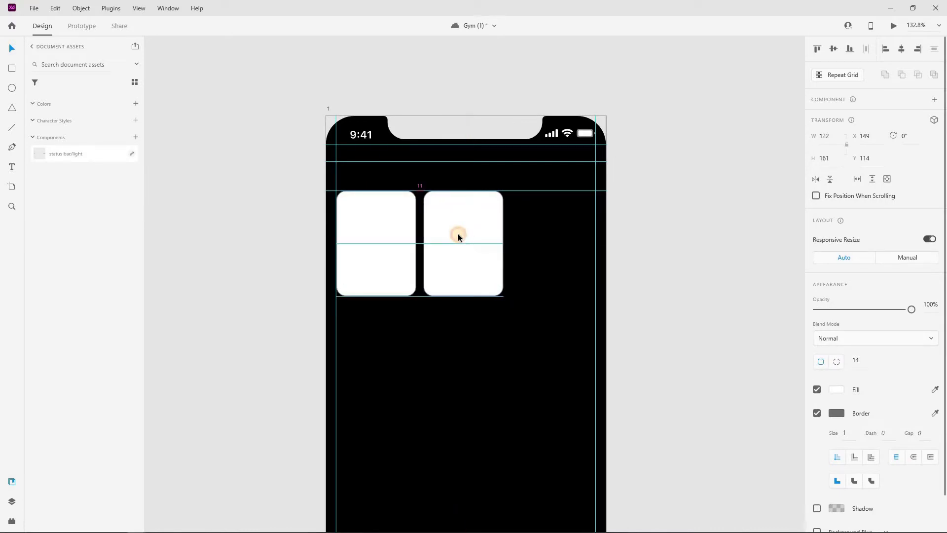
Nudge the second card left and resize it to 135 wide
click(513, 308)
click(486, 271)
mouse_move(501, 294)
mouse_down()
mouse_move(486, 281)
mouse_move(494, 296)
mouse_up()
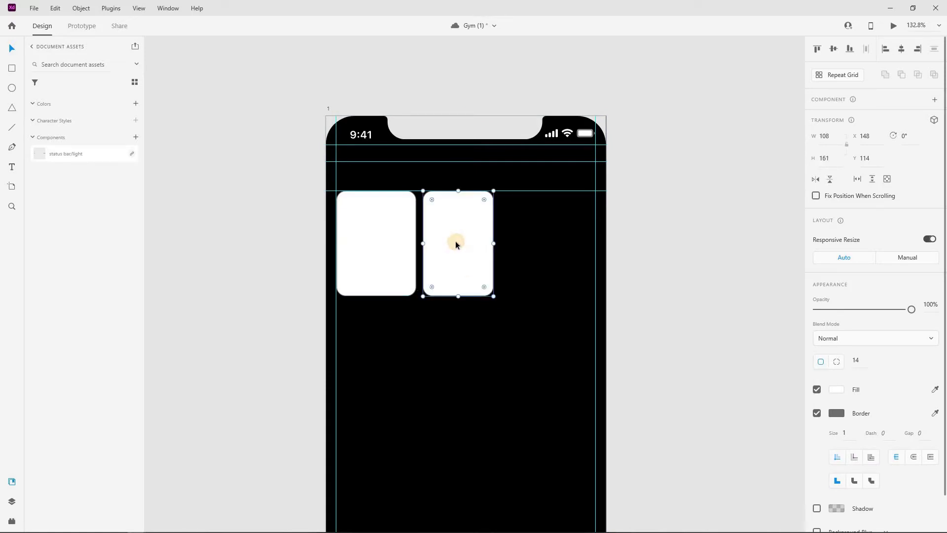
drag(494, 241, 582, 242)
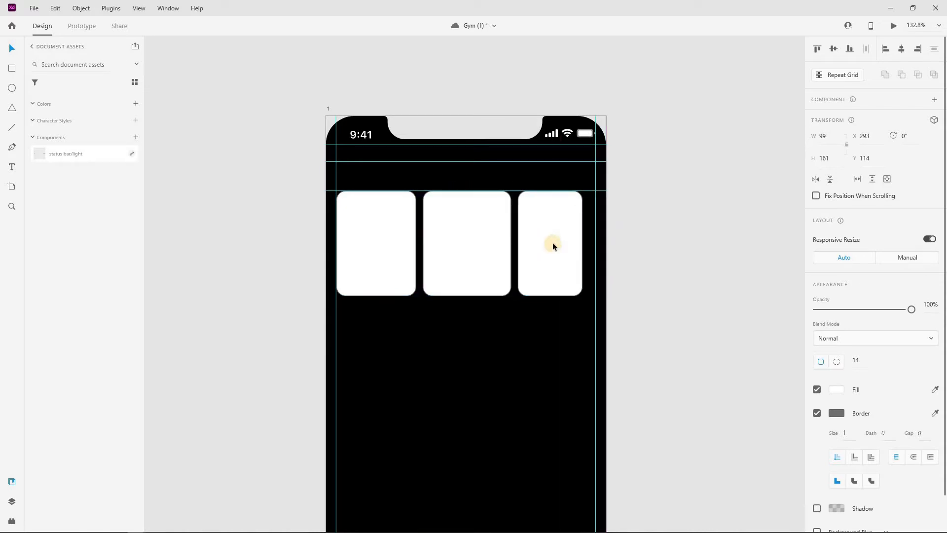
Duplicate the third card past the right edge, then shift all four top-row cards left
drag(577, 240, 626, 245)
shift+click(568, 250)
shift+click(461, 249)
shift+click(373, 248)
drag(492, 240, 466, 237)
click(660, 249)
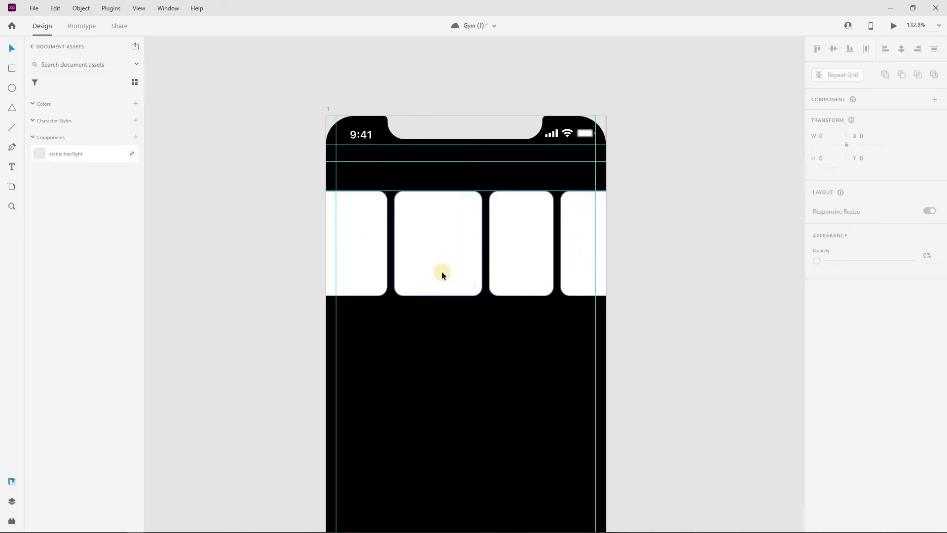
Duplicate the first card down into a second row, widening it past the left edge
scroll(434, 270, down, 4)
click(372, 204)
drag(374, 198, 381, 277)
click(270, 287)
click(359, 279)
drag(334, 289, 301, 288)
click(409, 296)
click(394, 291)
drag(383, 287, 389, 286)
Duplicate the fourth and second top cards into the lower row
click(546, 207)
click(491, 193)
click(542, 191)
drag(547, 191, 435, 277)
drag(434, 216, 557, 286)
Place the copied card in a fourth lower slot and shift the whole lower row left
click(625, 260)
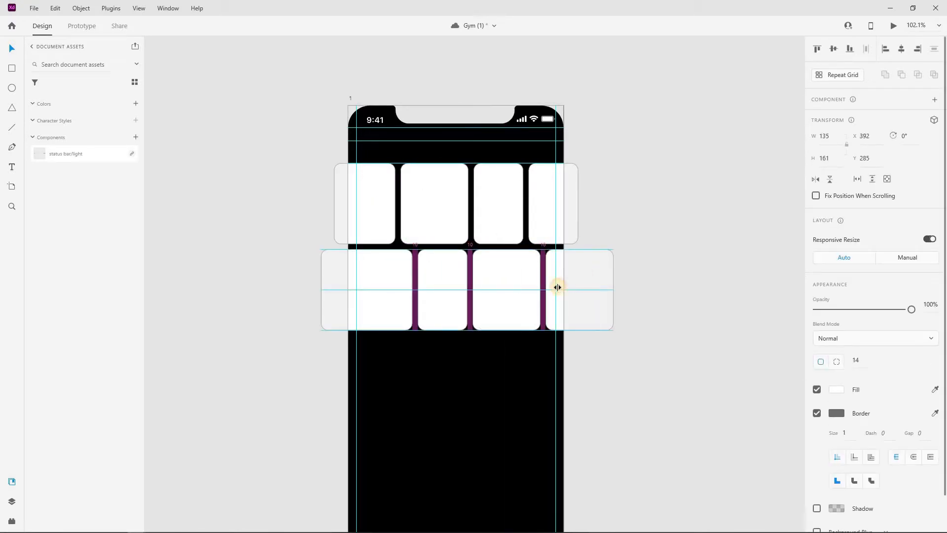
shift+click(504, 292)
shift+click(447, 294)
shift+click(390, 290)
drag(443, 285, 433, 285)
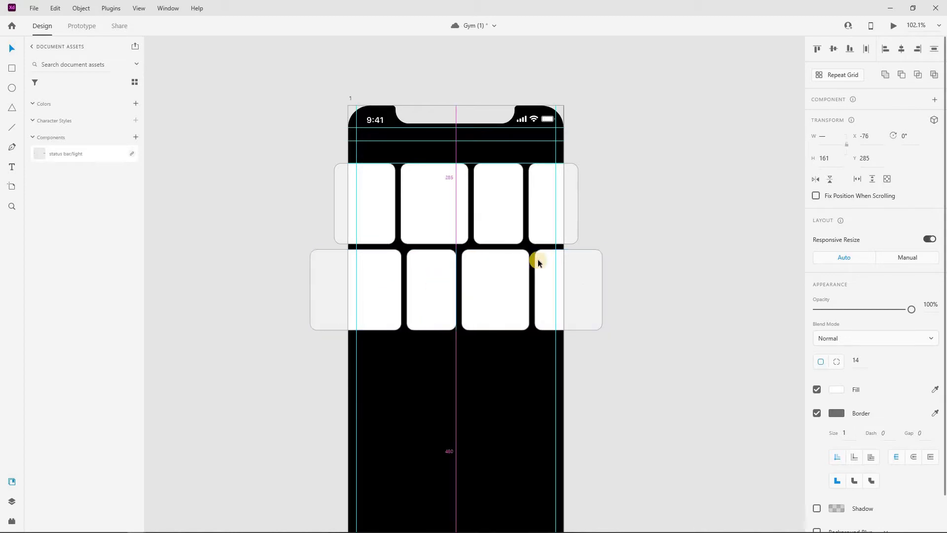
click(626, 241)
Duplicate a card into a third row, then drop the dancer photo into a middle-row card
scroll(636, 235, down, 3)
click(374, 202)
drag(374, 202, 564, 280)
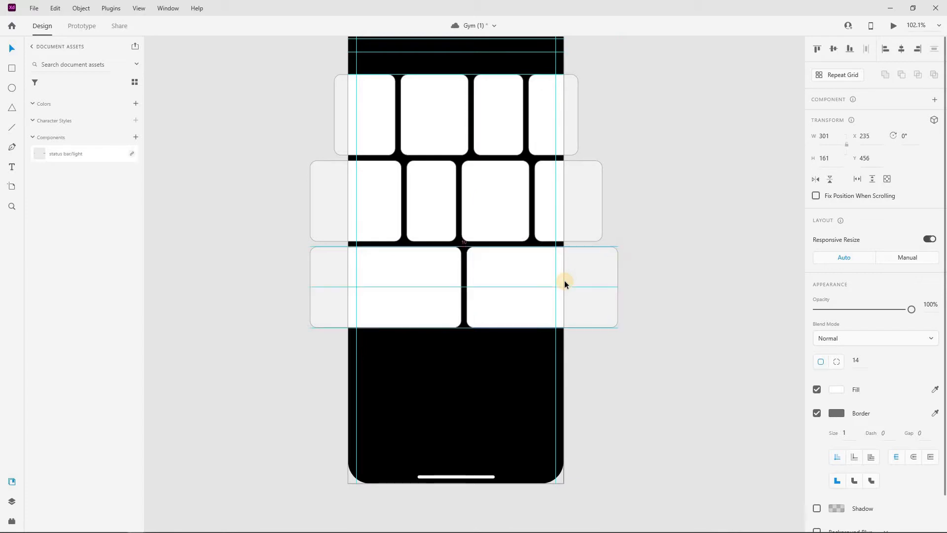
click(396, 291)
drag(344, 204, 434, 203)
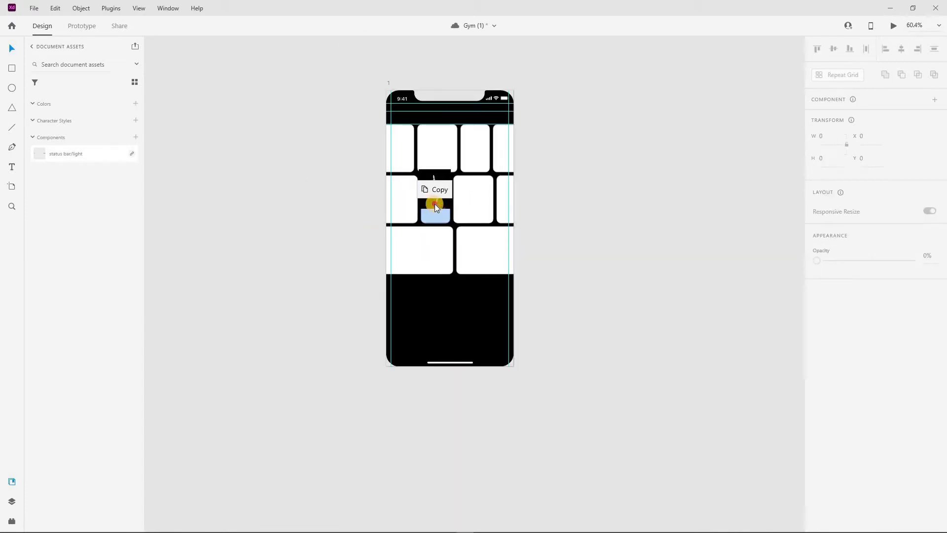
Zoom to fit the artboard and remove the border from the dancer card and its neighbouring cards
click(389, 84)
key(ctrl+3)
click(476, 202)
click(463, 215)
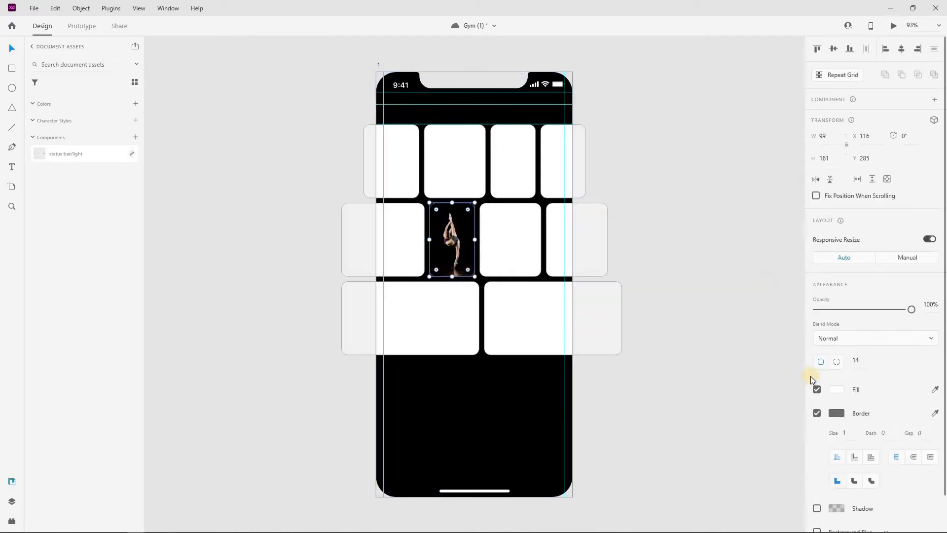
click(817, 413)
shift+click(519, 250)
shift+click(531, 311)
shift+click(560, 239)
click(817, 413)
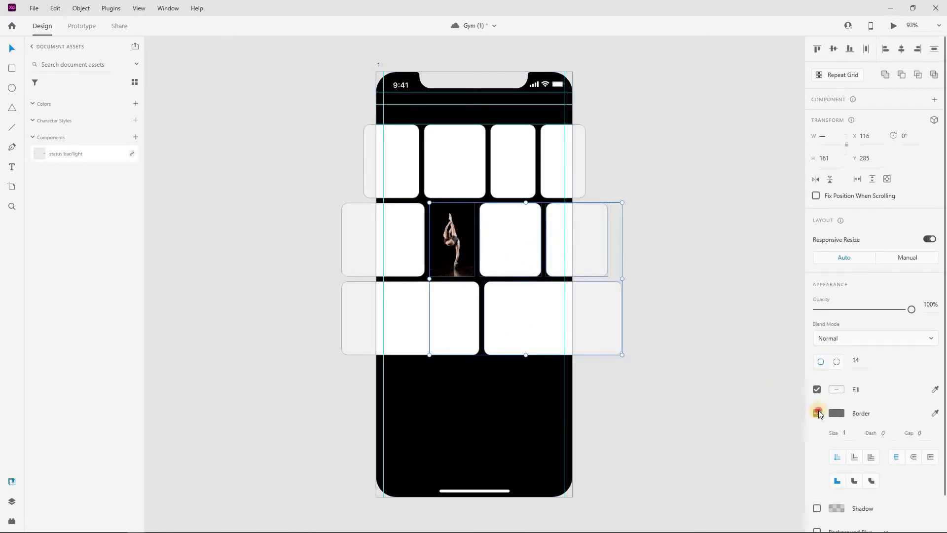
click(704, 203)
click(494, 300)
click(514, 241)
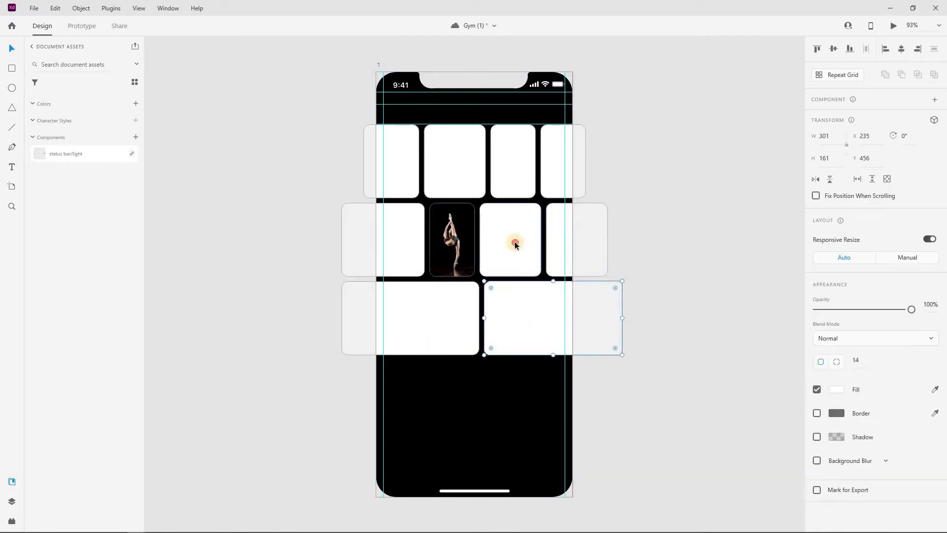
Remove the border from the remaining middle-row, bottom-row and top-row cards
click(816, 413)
click(422, 333)
click(816, 413)
click(408, 248)
click(816, 414)
click(558, 239)
click(816, 413)
click(522, 167)
click(816, 413)
click(562, 163)
click(816, 413)
click(481, 191)
click(817, 413)
click(422, 246)
click(817, 413)
key(Escape)
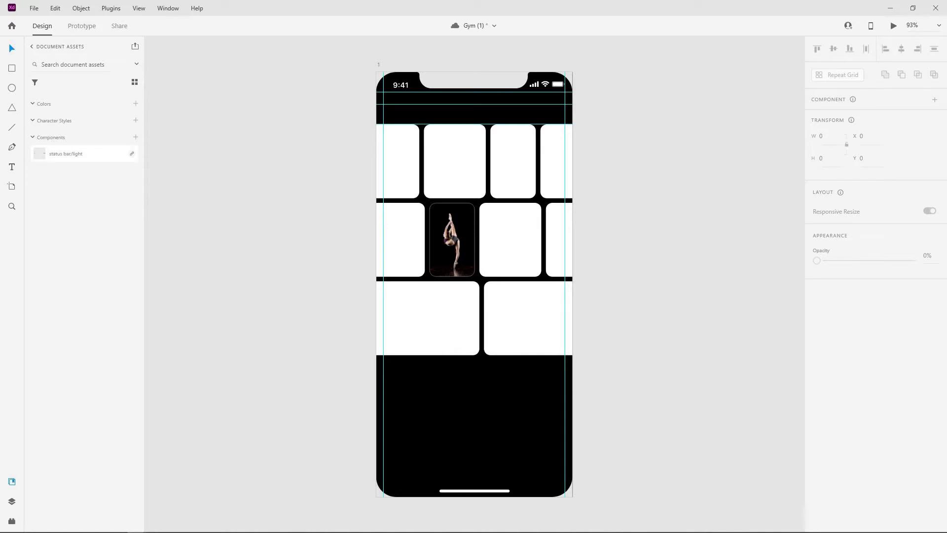
Fill the top-row third card and bottom-right card with gym photos, then shift both bottom cards left
drag(493, 210, 510, 148)
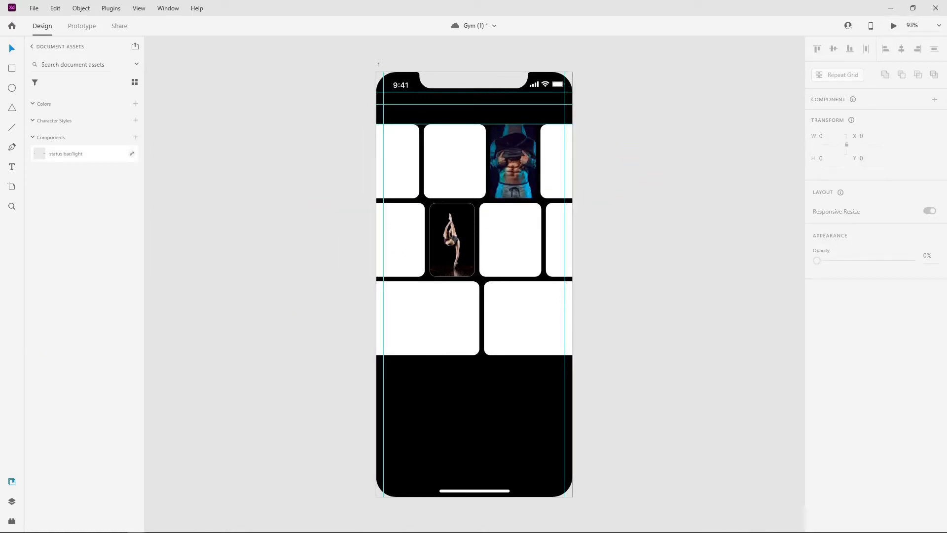
drag(515, 331, 517, 318)
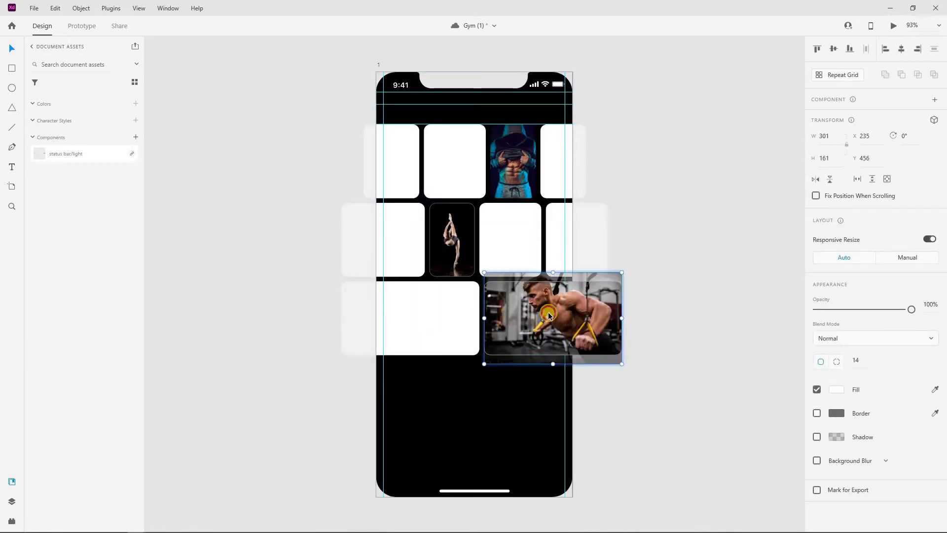
click(700, 263)
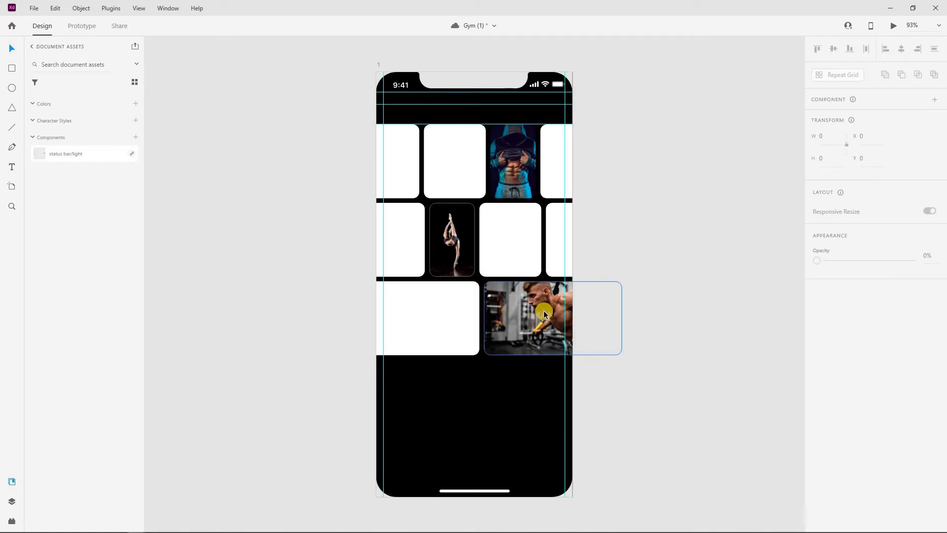
click(528, 321)
shift+click(465, 317)
drag(520, 318, 499, 317)
click(692, 260)
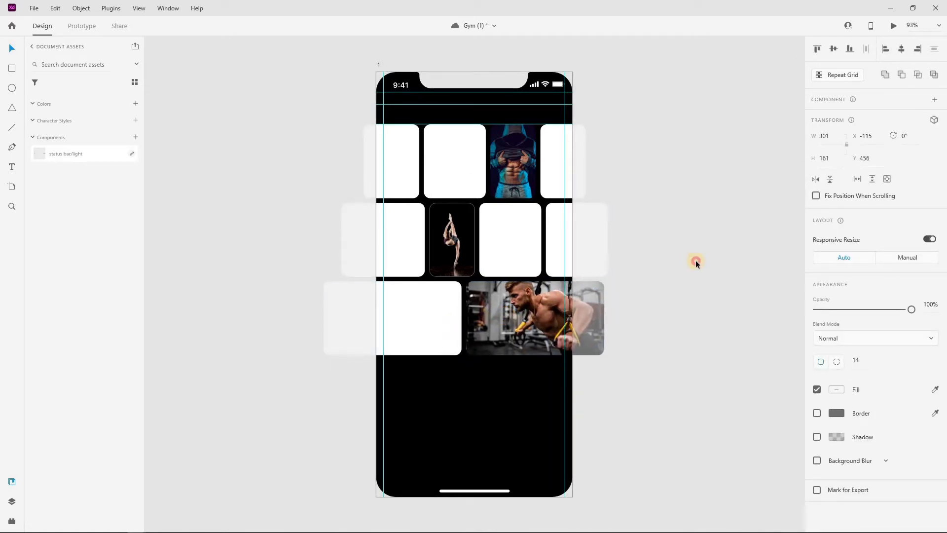
Fill the bottom-left card with a gym photo and center both bottom photo cards
drag(477, 409, 400, 324)
click(685, 250)
click(435, 315)
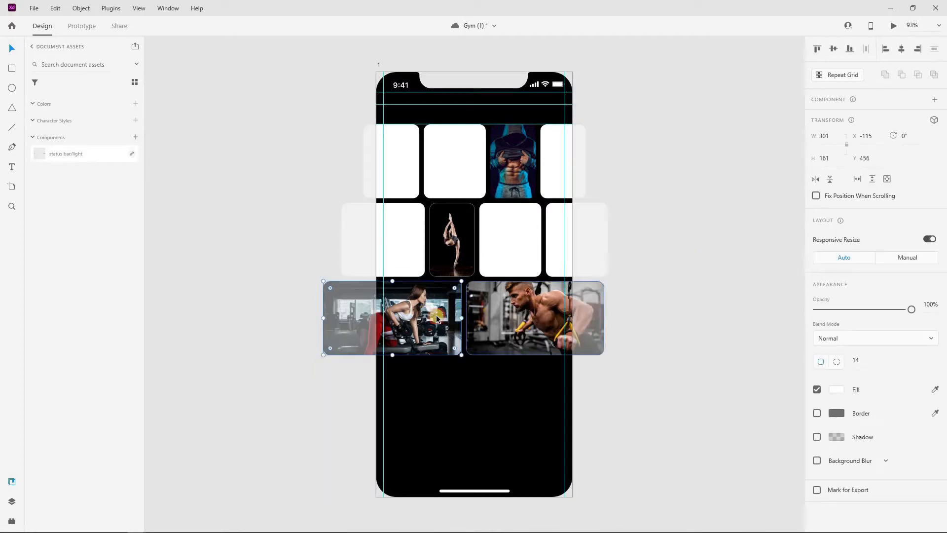
drag(436, 315, 447, 316)
click(638, 277)
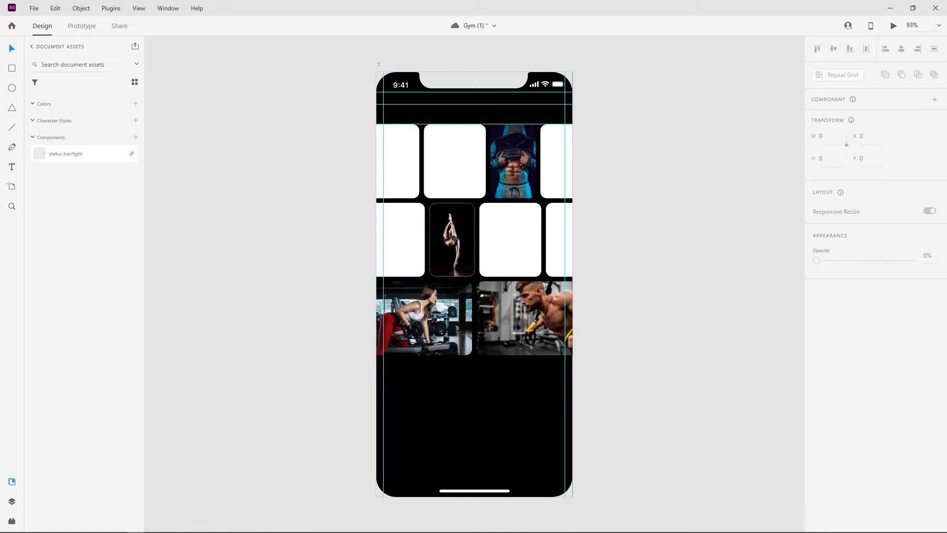
Fill the middle-left and middle-row third cards with photos
drag(365, 243, 402, 252)
click(392, 238)
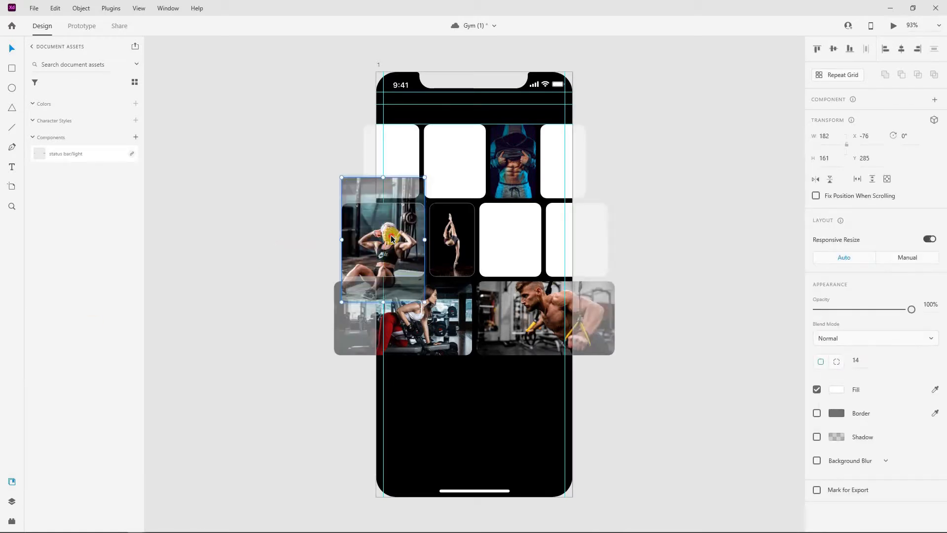
click(265, 237)
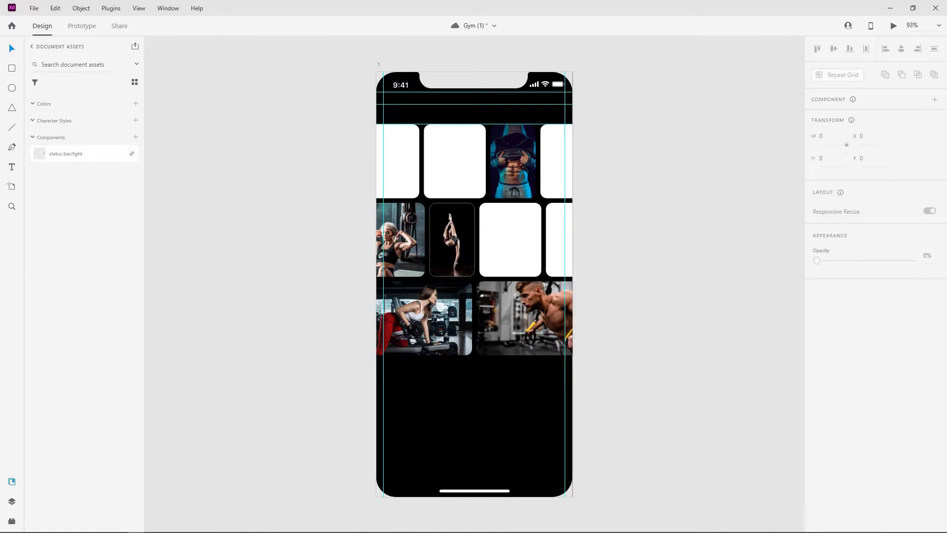
drag(460, 293, 517, 233)
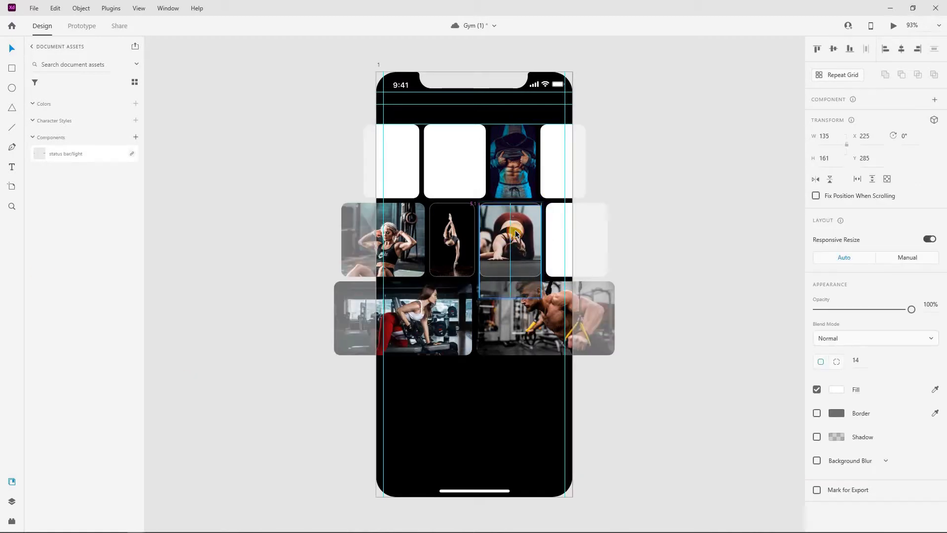
click(207, 240)
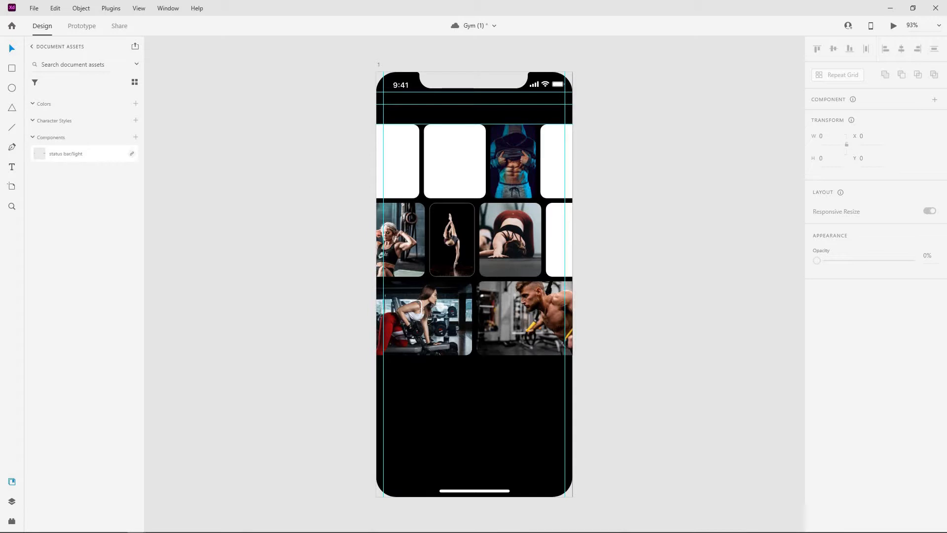
Reframe the photo in the middle-right card, shifting it slightly left
double_click(567, 235)
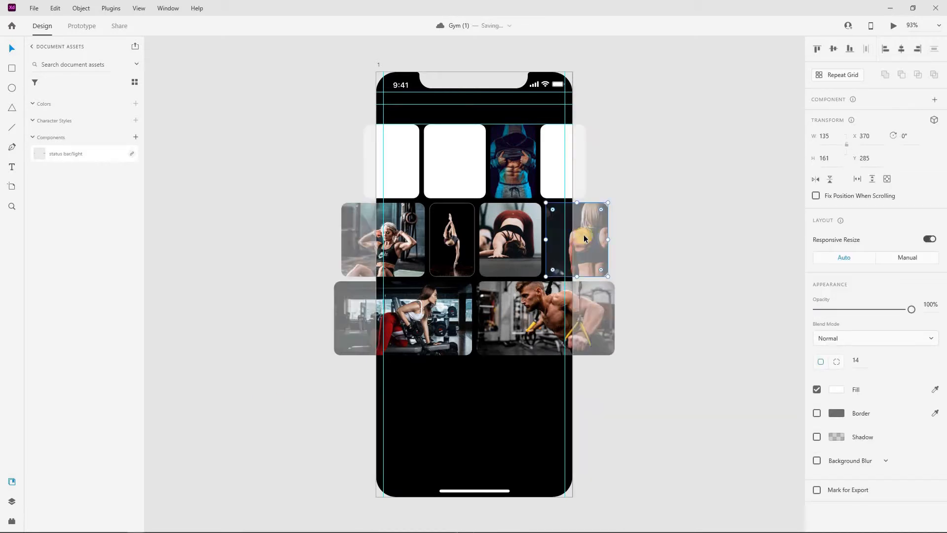
drag(569, 235, 560, 235)
click(649, 205)
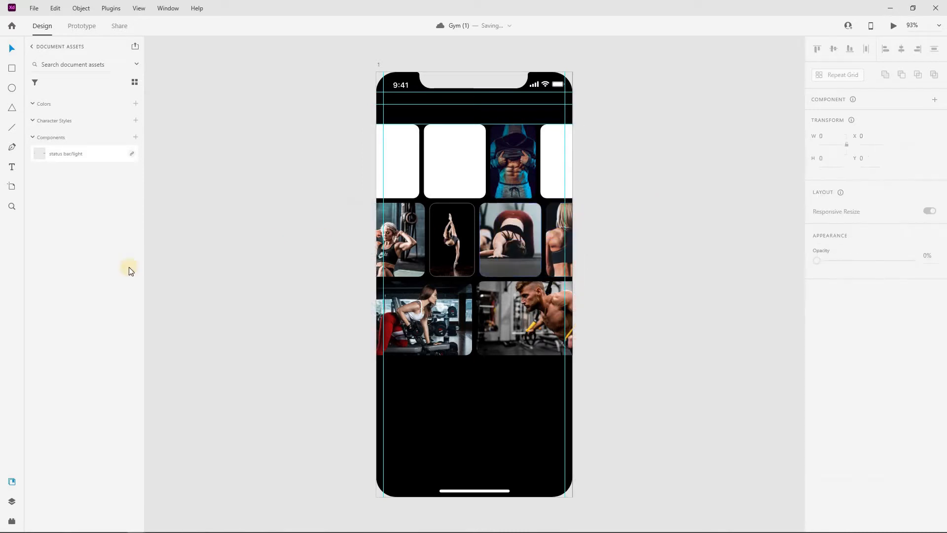
double_click(563, 236)
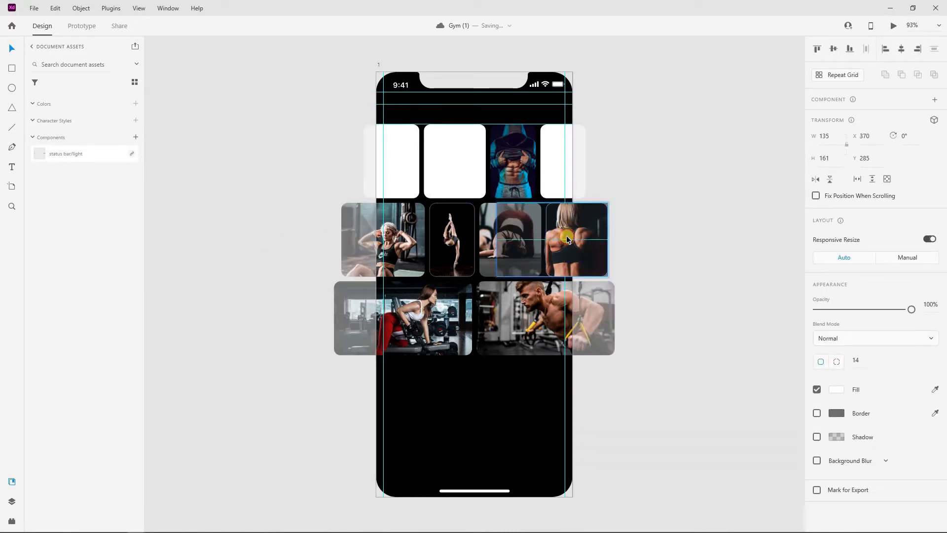
click(274, 265)
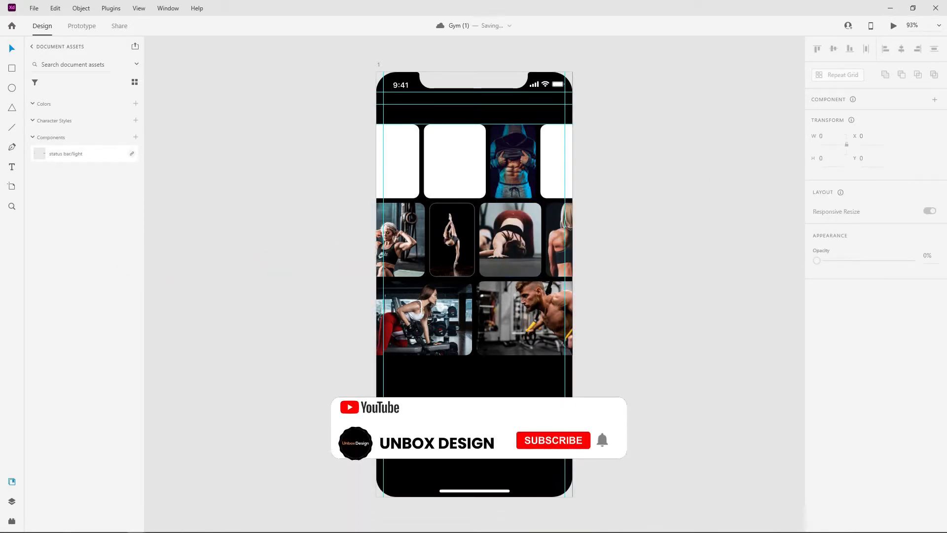
Fill the second top, top-left and top-right cards with gym photos
drag(428, 136, 455, 168)
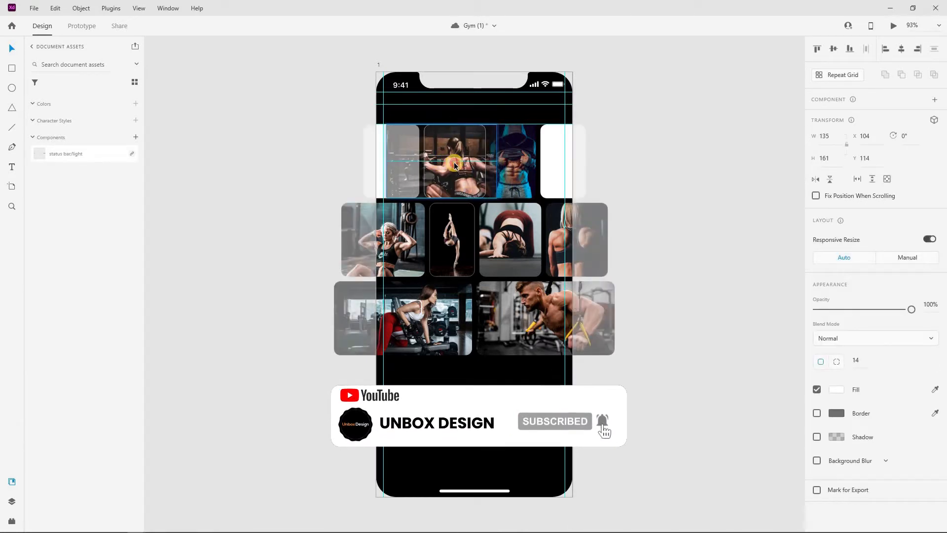
click(654, 138)
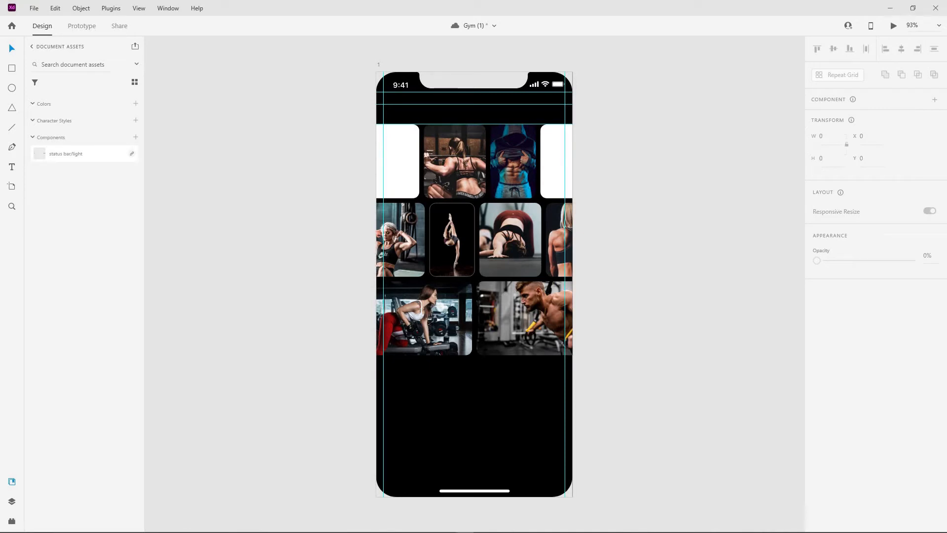
drag(179, 202, 394, 154)
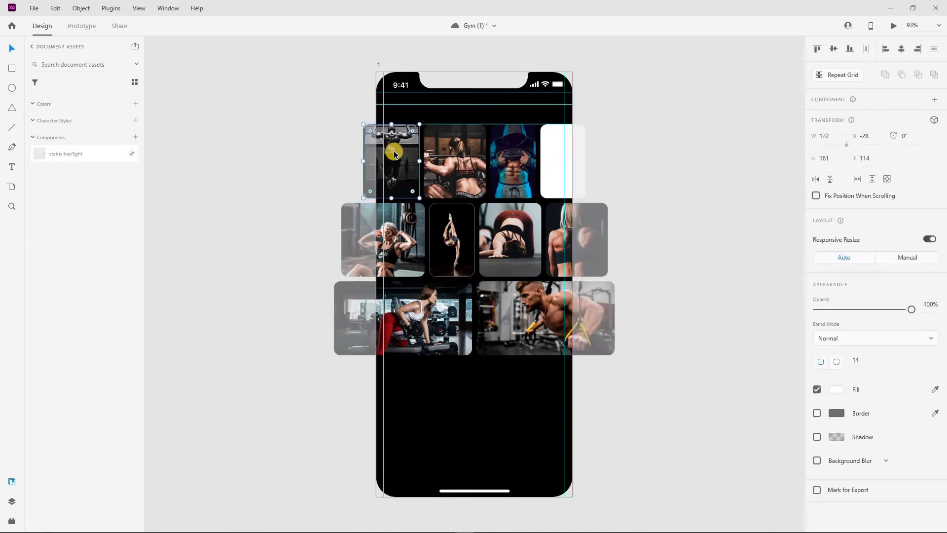
click(293, 163)
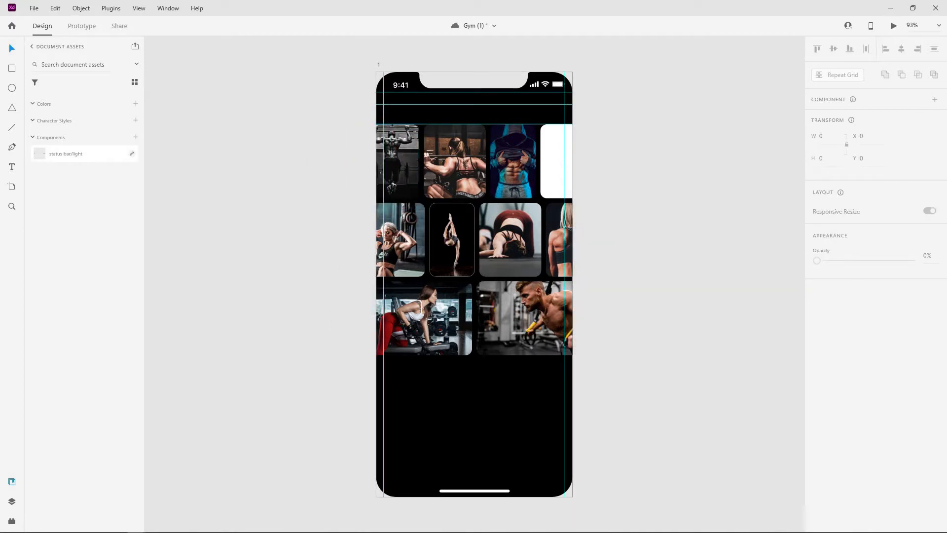
drag(410, 218, 560, 158)
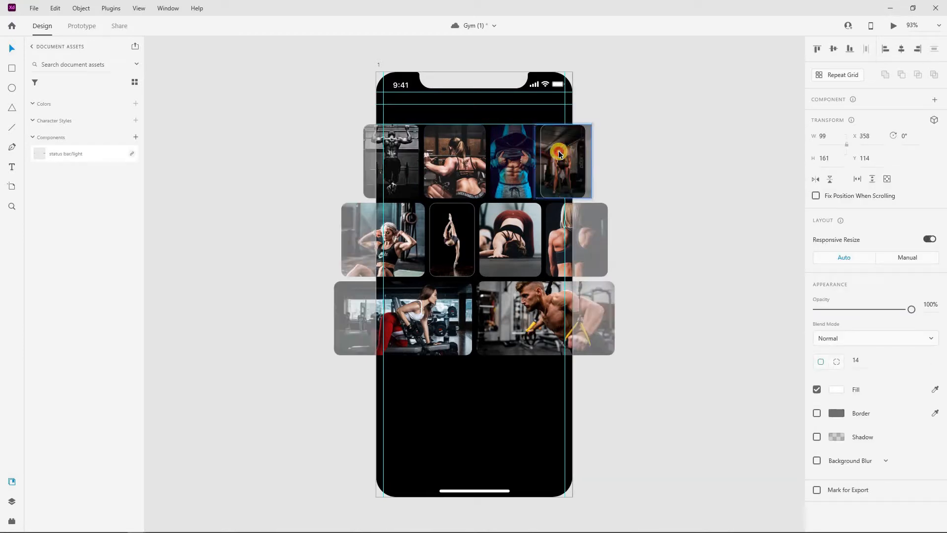
click(618, 137)
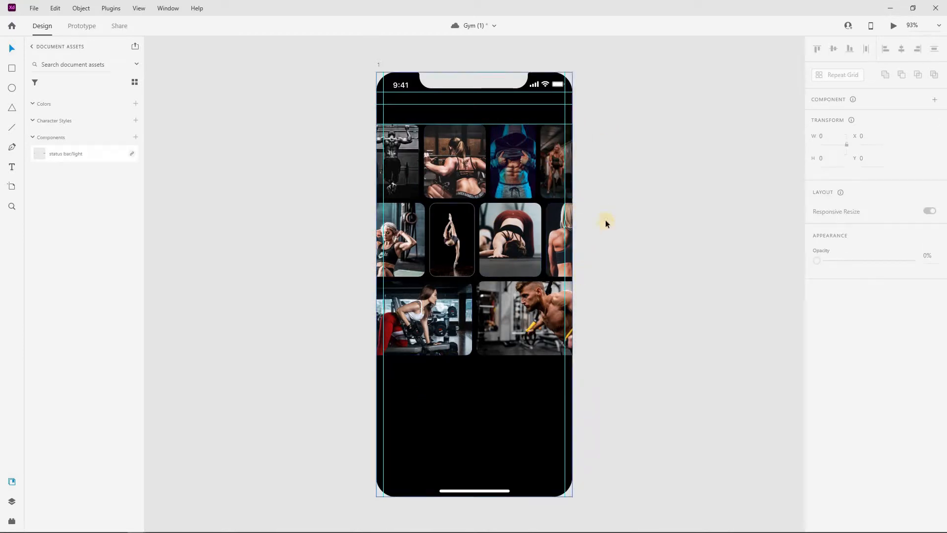
Copy the top-left photo card upward into a new row above the grid
scroll(469, 261, up, 3)
click(400, 267)
shift+click(453, 269)
click(267, 246)
drag(391, 271, 451, 186)
Drop a new gym photo into the top-left card of the new row
click(439, 127)
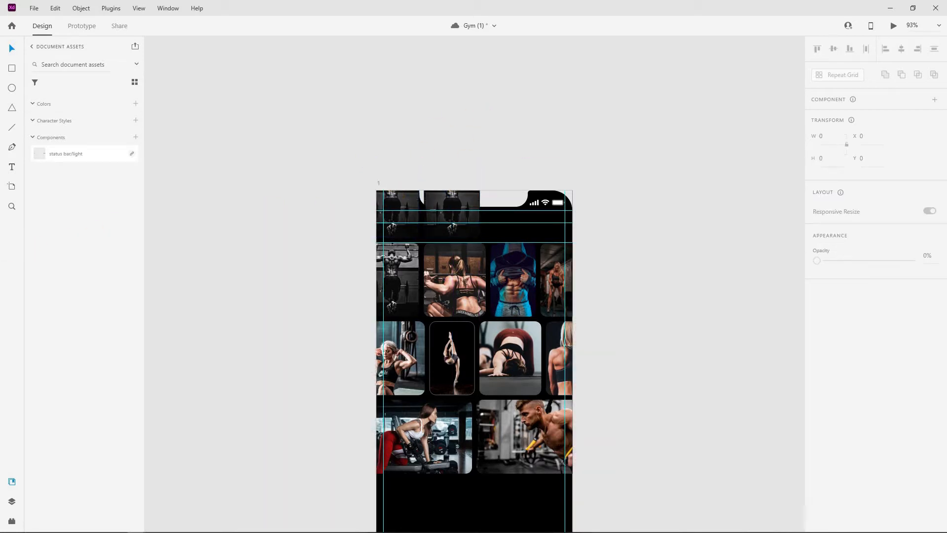
drag(390, 216, 393, 189)
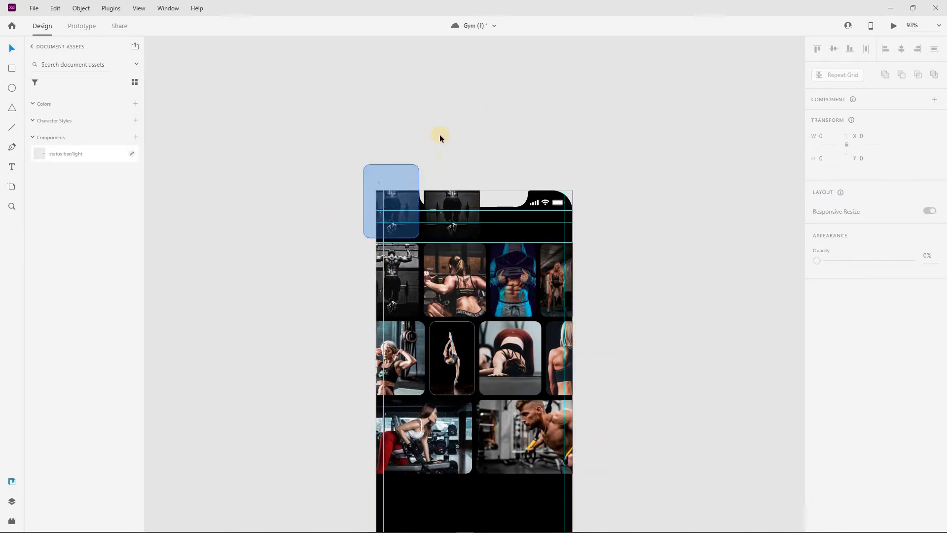
click(440, 151)
Drop a new photo into the second top card and adjust its framing
click(449, 199)
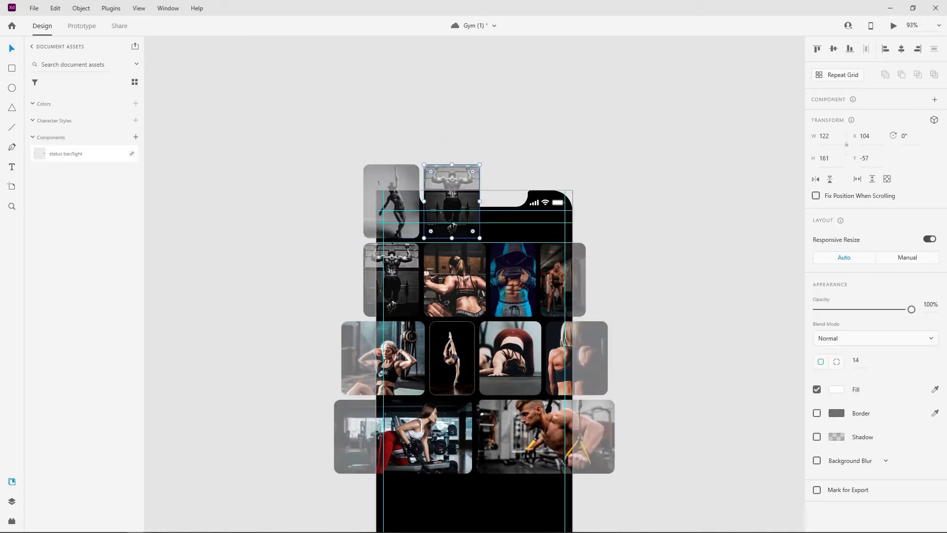
drag(3, 291, 480, 199)
double_click(453, 198)
click(487, 120)
scroll(480, 215, up, 3)
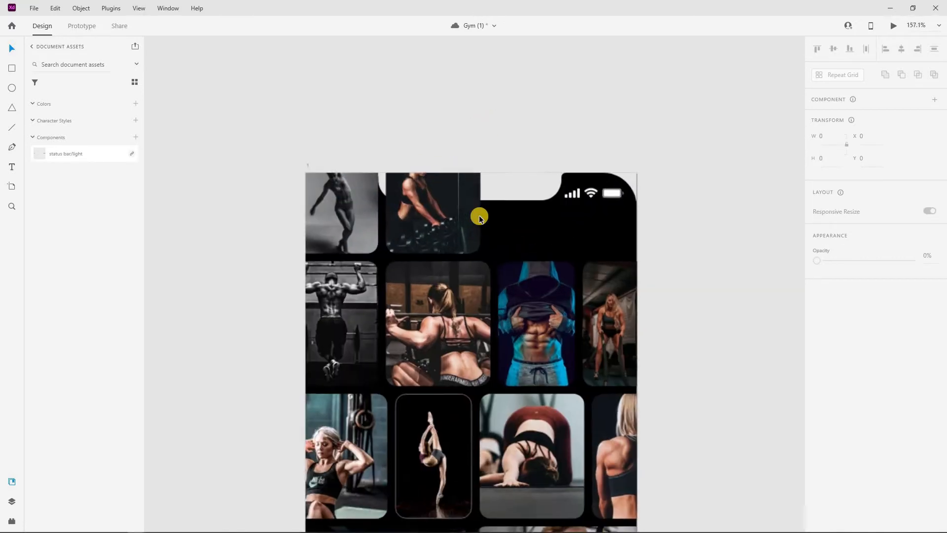
scroll(454, 284, down, 4)
click(425, 367)
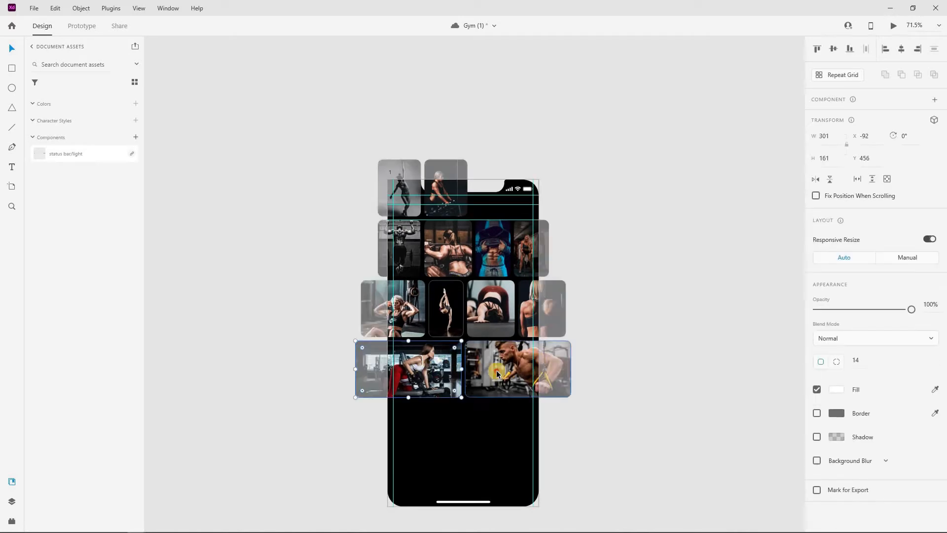
Rotate all the photo rows together to -9° and shift the tilted grid slightly upward
shift+click(526, 308)
shift+click(497, 241)
shift+click(443, 187)
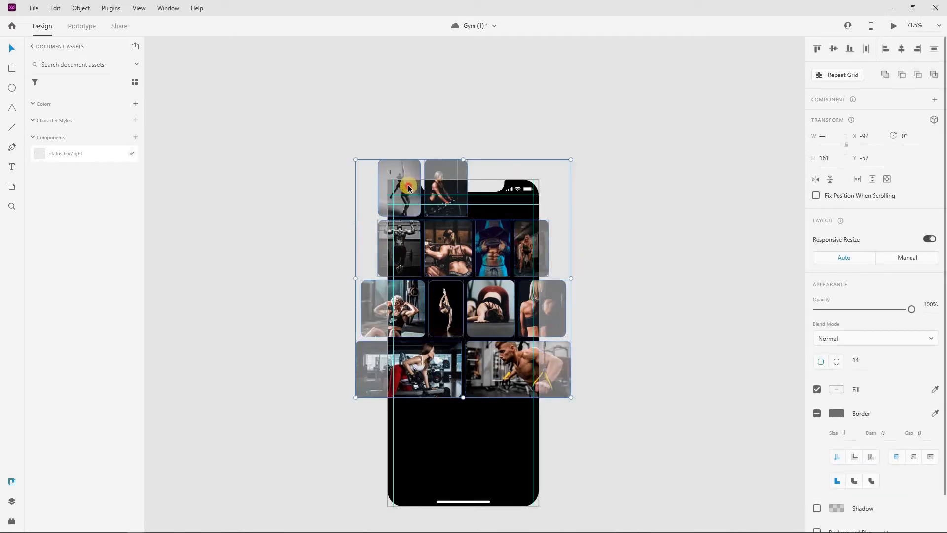
drag(574, 401, 598, 386)
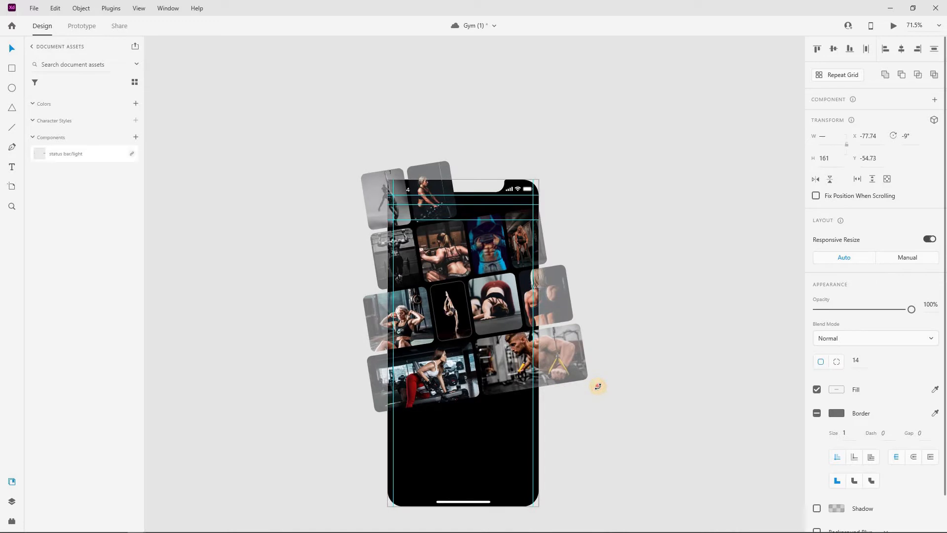
click(476, 326)
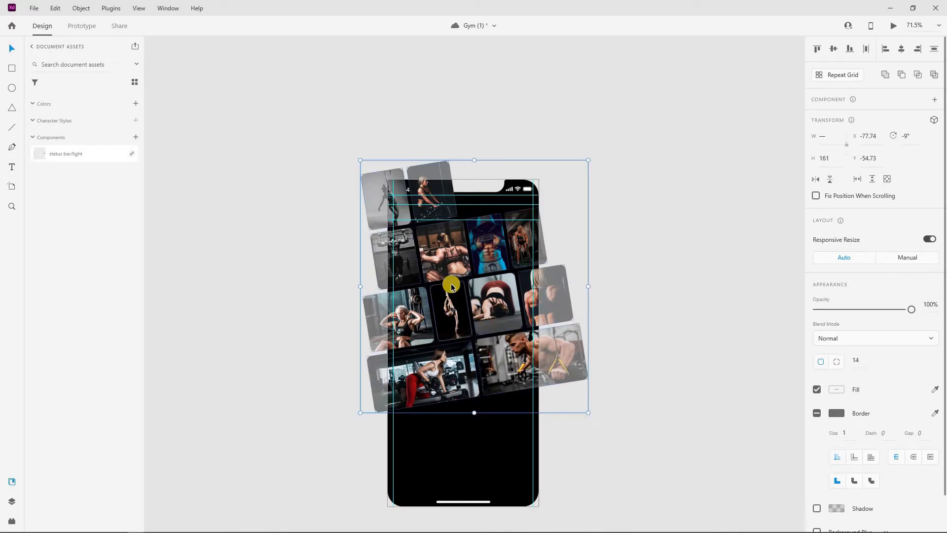
drag(439, 312, 439, 310)
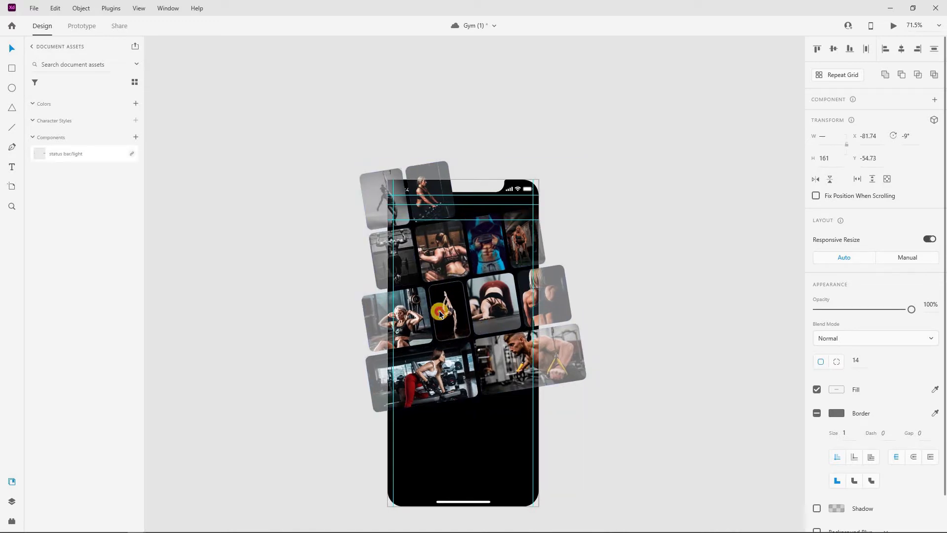
click(624, 251)
Reposition the woman's photo row and move the bottom row further left
scroll(518, 318, down, 2)
click(519, 321)
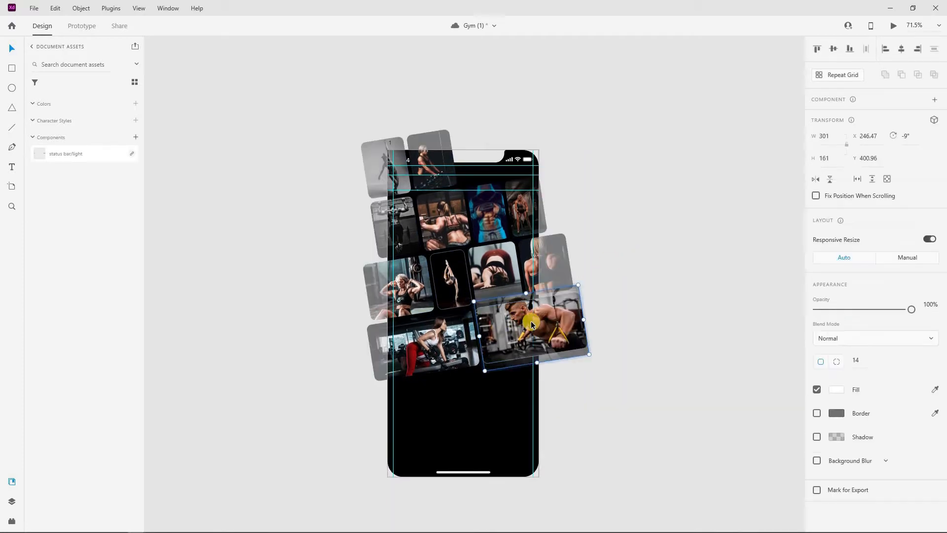
click(650, 260)
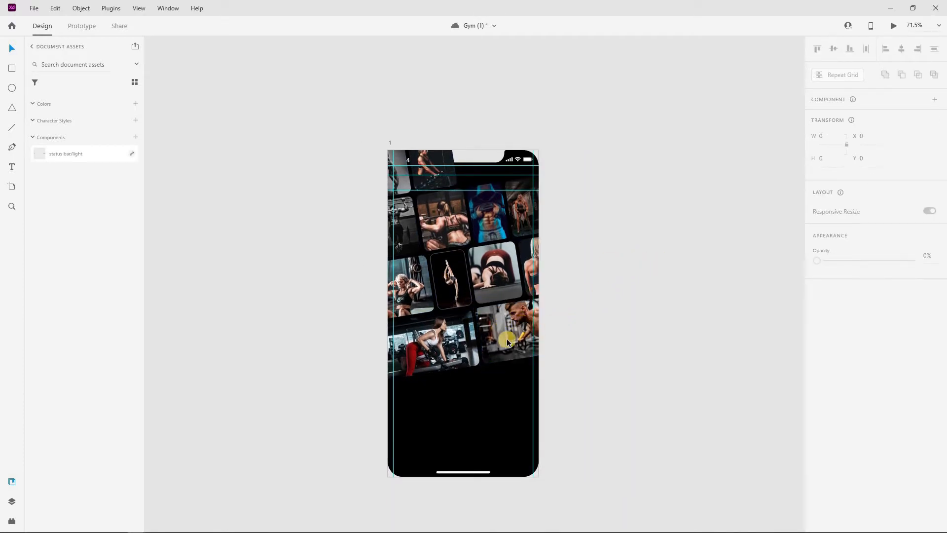
drag(463, 340, 492, 330)
scroll(459, 313, up, 5)
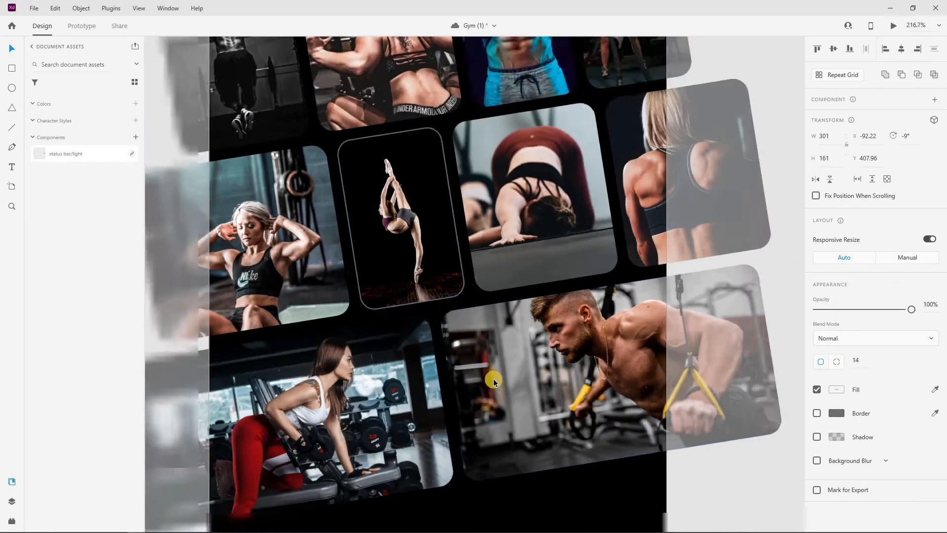
scroll(493, 378, down, 2)
drag(430, 399, 423, 399)
click(750, 257)
scroll(468, 333, down, 5)
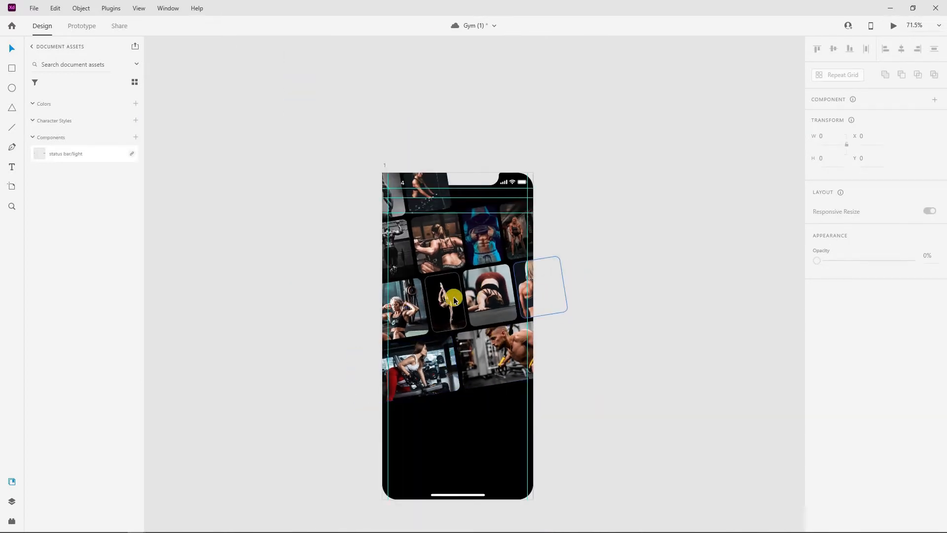
scroll(611, 248, up, 1)
ctrl+click(445, 337)
click(815, 418)
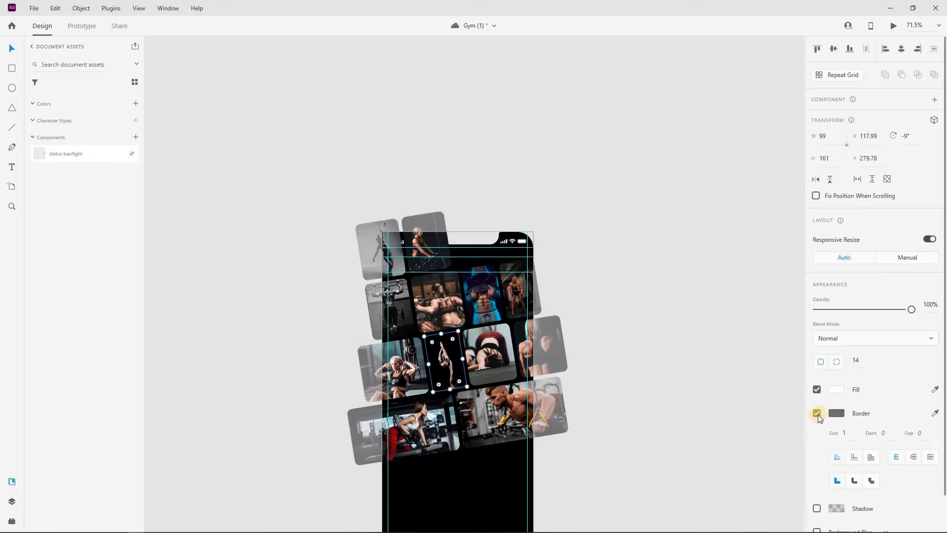
In the Layers panel (Ctrl+Y), move artboard 1's Ios template layer to the top of the list
click(724, 393)
scroll(538, 286, down, 2)
click(621, 226)
scroll(444, 205, down, 2)
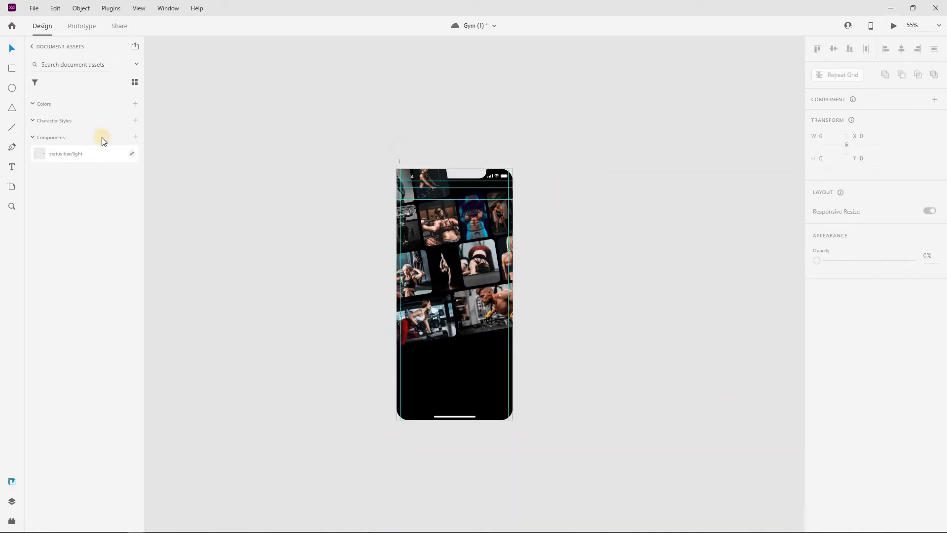
click(32, 138)
key(ctrl+y)
double_click(35, 86)
drag(58, 274, 57, 79)
click(366, 111)
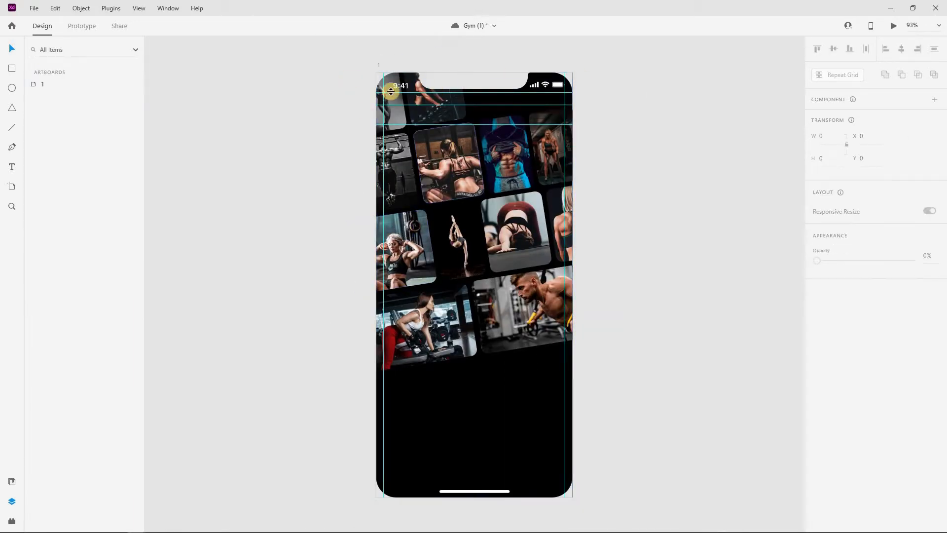
scroll(417, 136, down, 2)
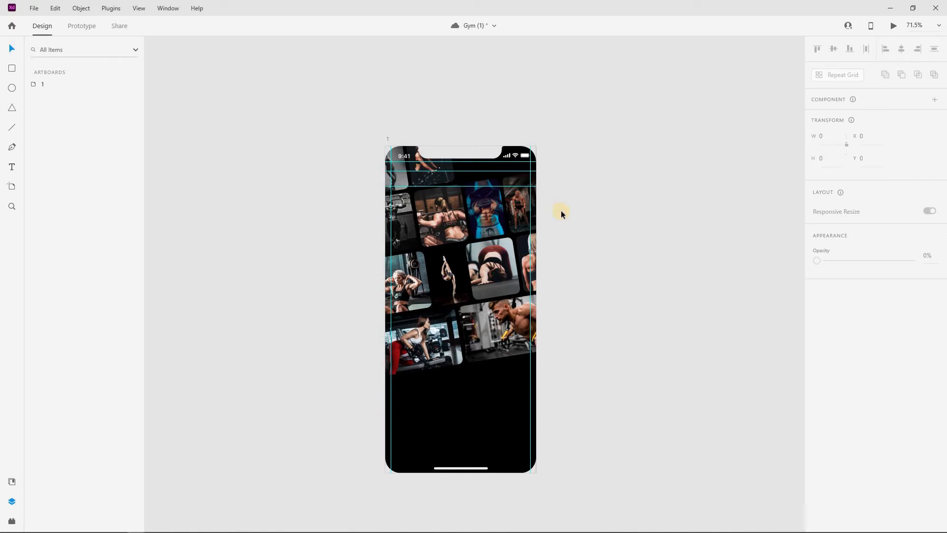
click(11, 68)
Draw a rectangle over the artboard's lower half with a black linear gradient fading to transparent at the top
mouse_move(384, 322)
mouse_down()
mouse_move(530, 393)
mouse_move(539, 482)
mouse_up()
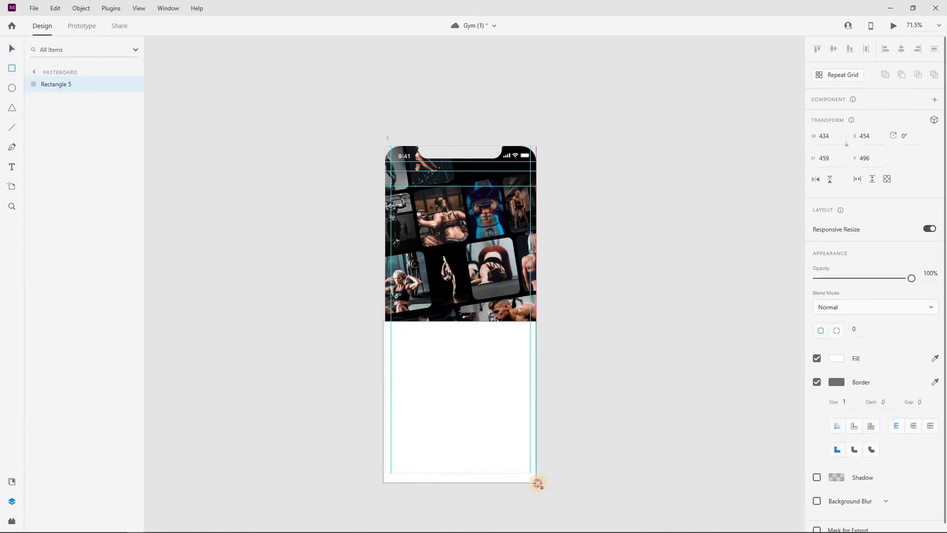
drag(383, 402, 386, 402)
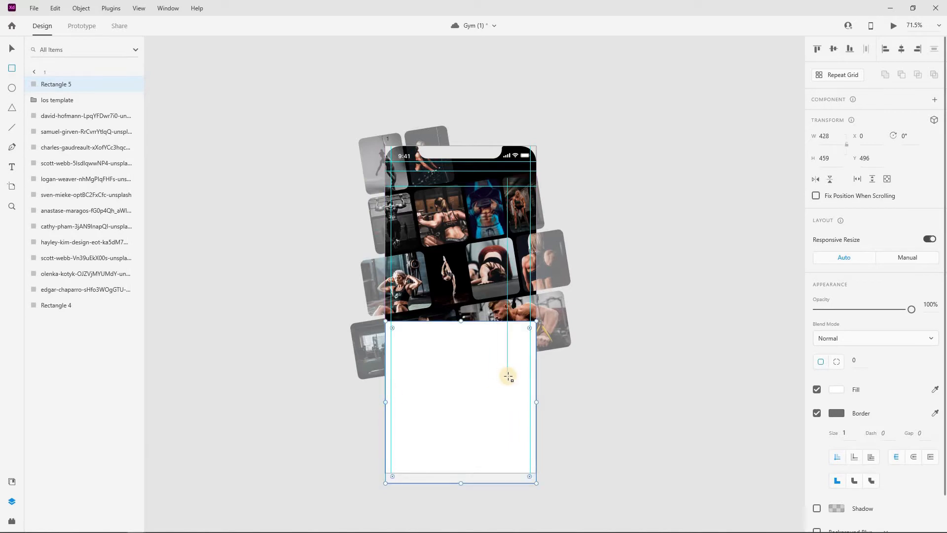
scroll(507, 376, down, 3)
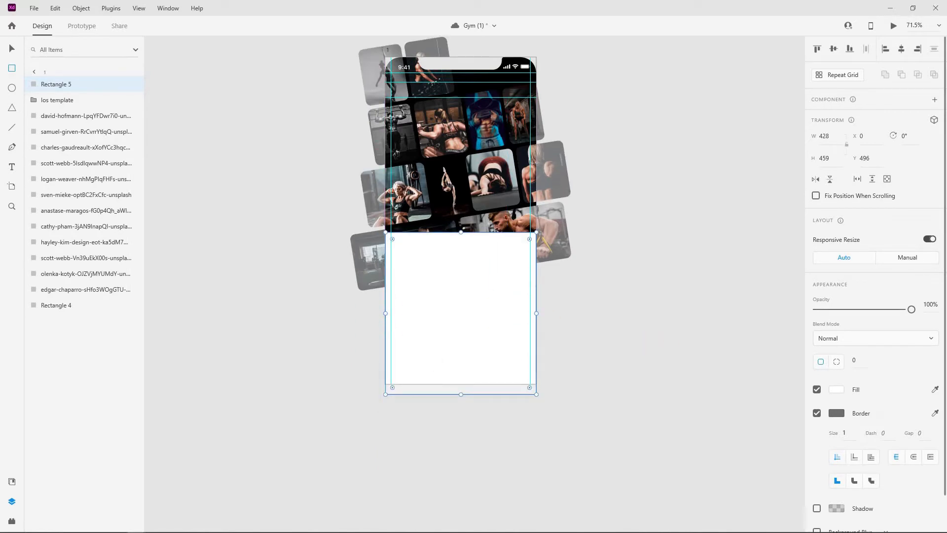
drag(727, 395, 670, 438)
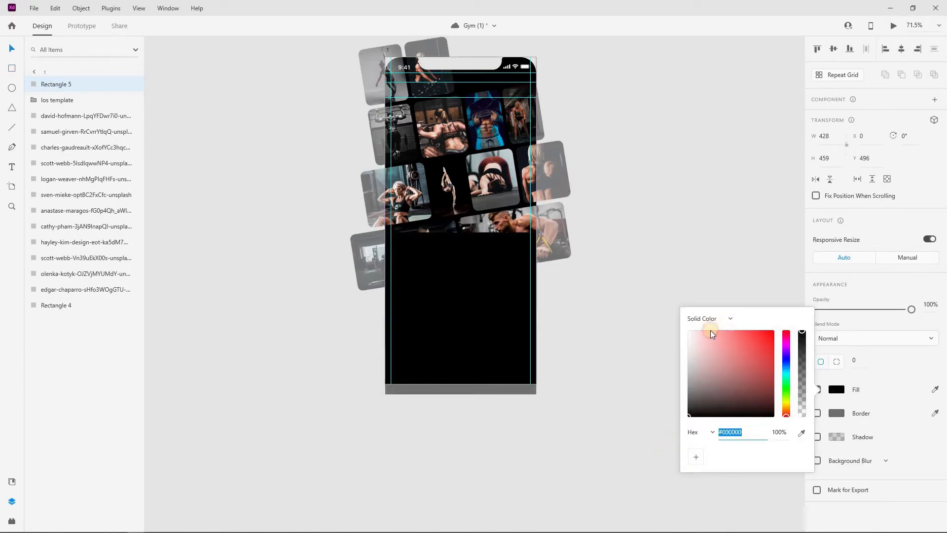
click(710, 319)
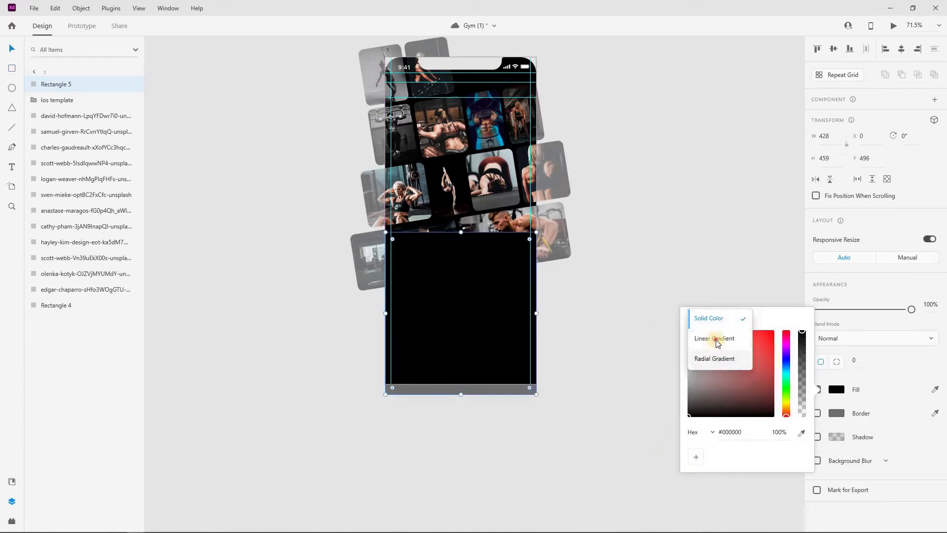
click(713, 339)
click(805, 326)
drag(721, 413, 671, 480)
click(688, 326)
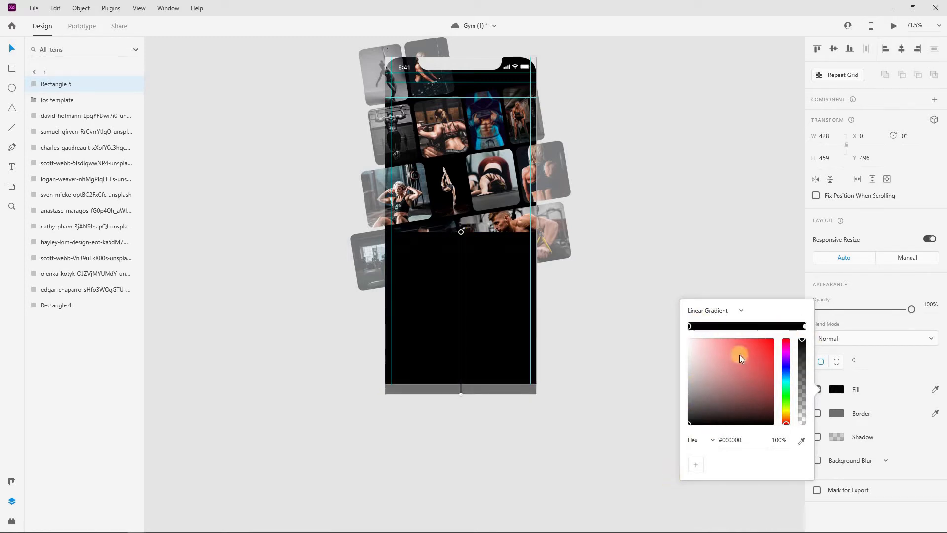
drag(801, 339, 812, 417)
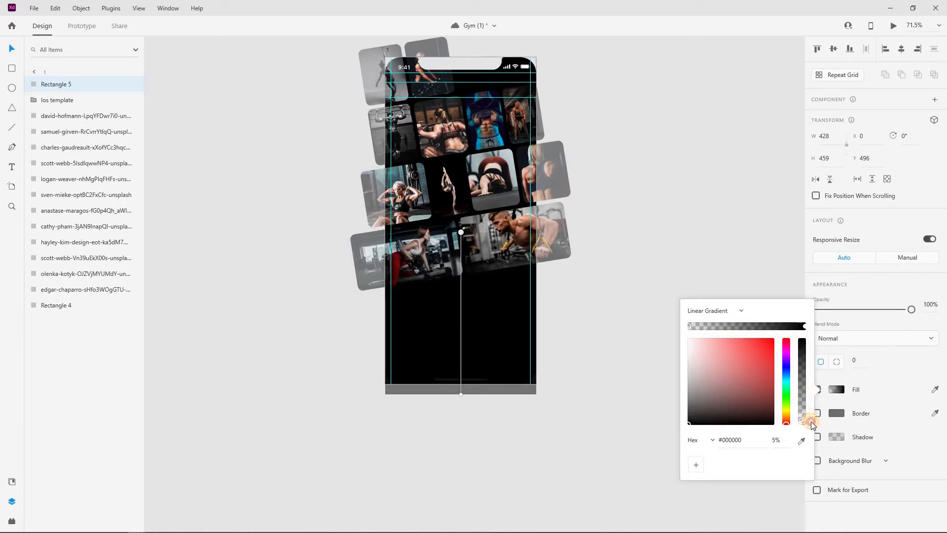
click(468, 332)
Duplicate the gradient rectangle up to the artboard's top and flip it vertically
click(462, 374)
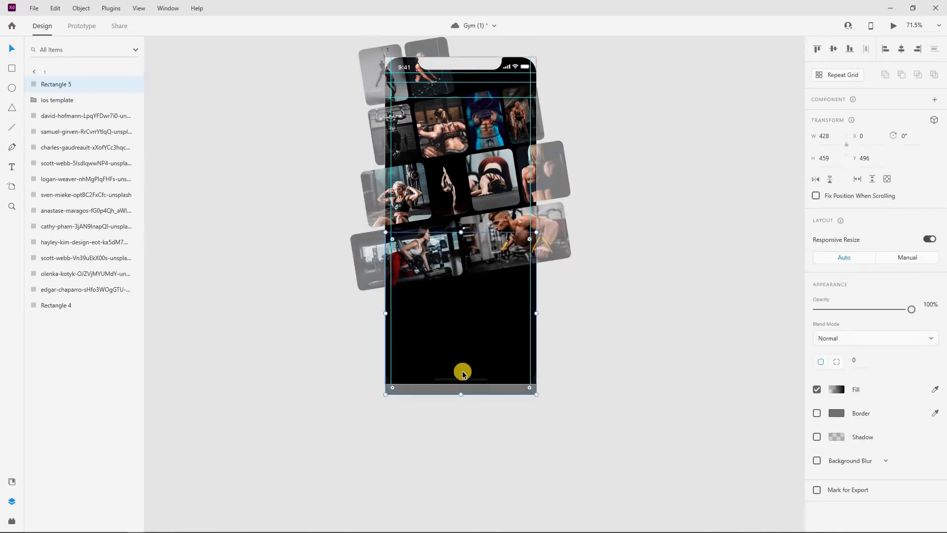
scroll(463, 374, up, 3)
drag(465, 407, 465, 240)
click(830, 179)
click(606, 215)
Move the Ios template layer above the top gradient overlay in artboard 1
scroll(402, 203, down, 3)
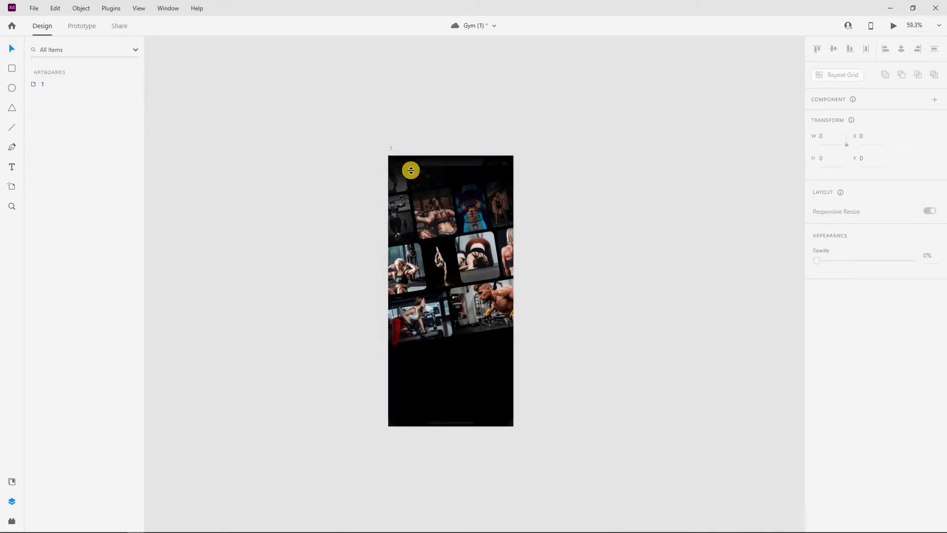
click(35, 85)
double_click(32, 84)
drag(51, 116, 62, 75)
click(653, 230)
scroll(652, 230, down, 3)
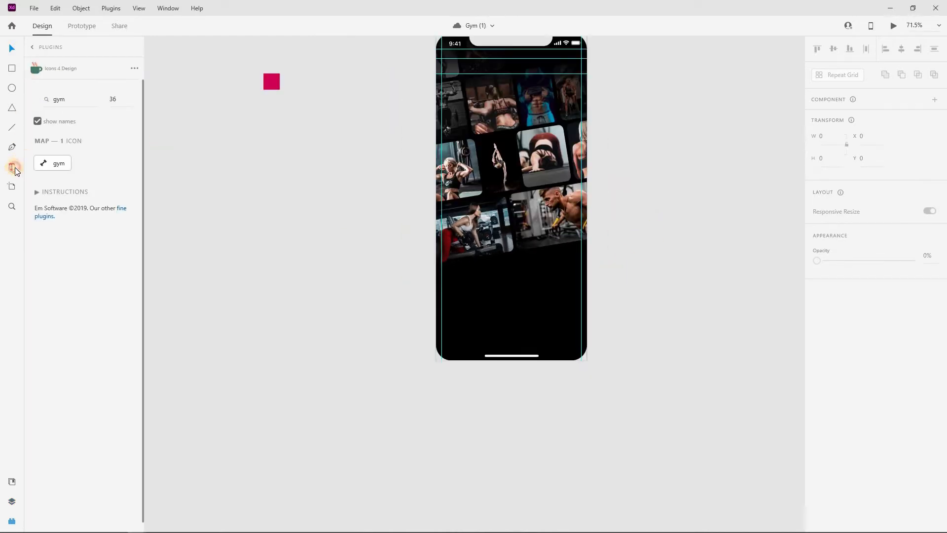
Add the text 'Ironside' below the photo grid
click(11, 167)
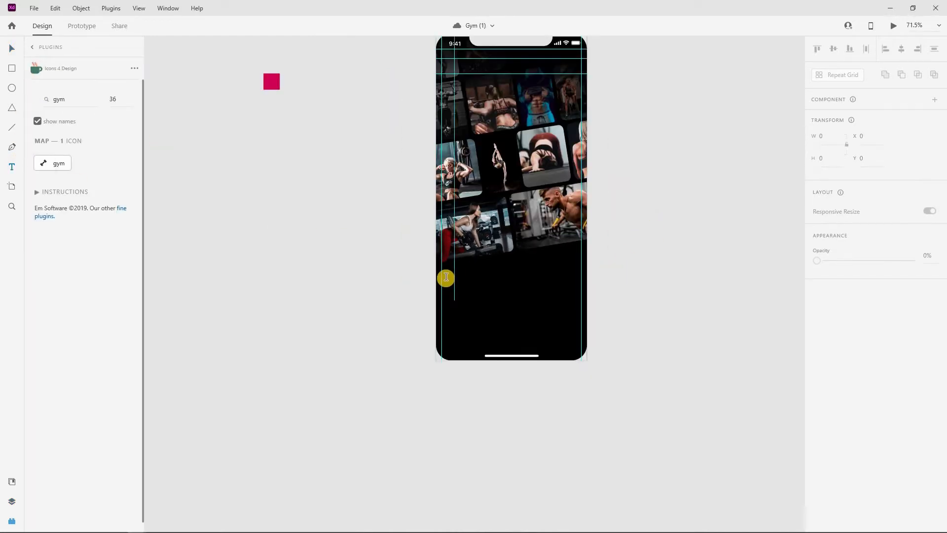
click(461, 295)
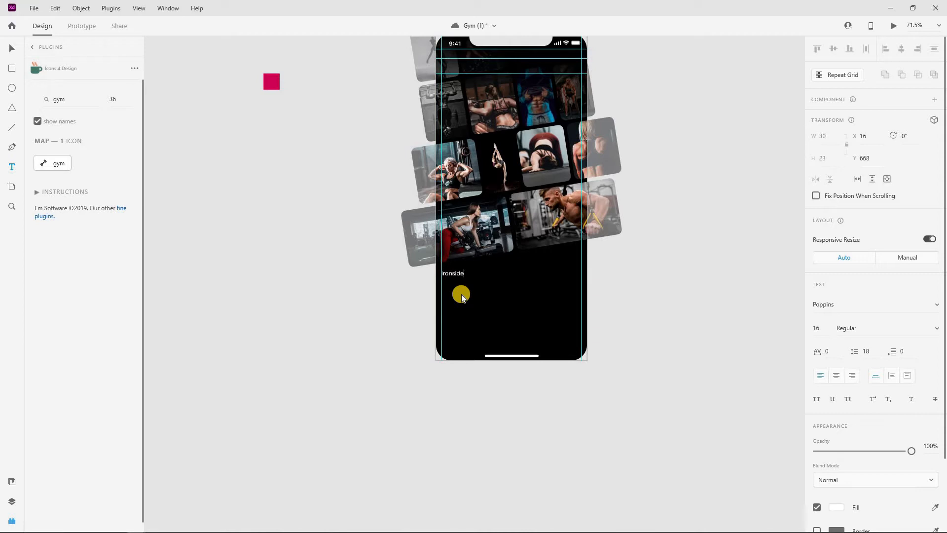
key(Escape)
scroll(444, 291, up, 10)
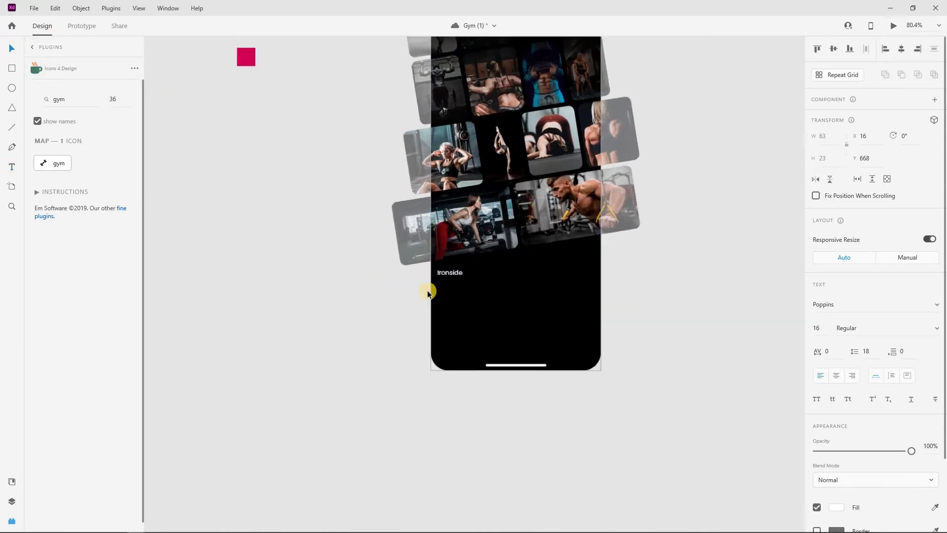
Make the Ironside title bold at size 40 and nudge it slightly down
click(922, 333)
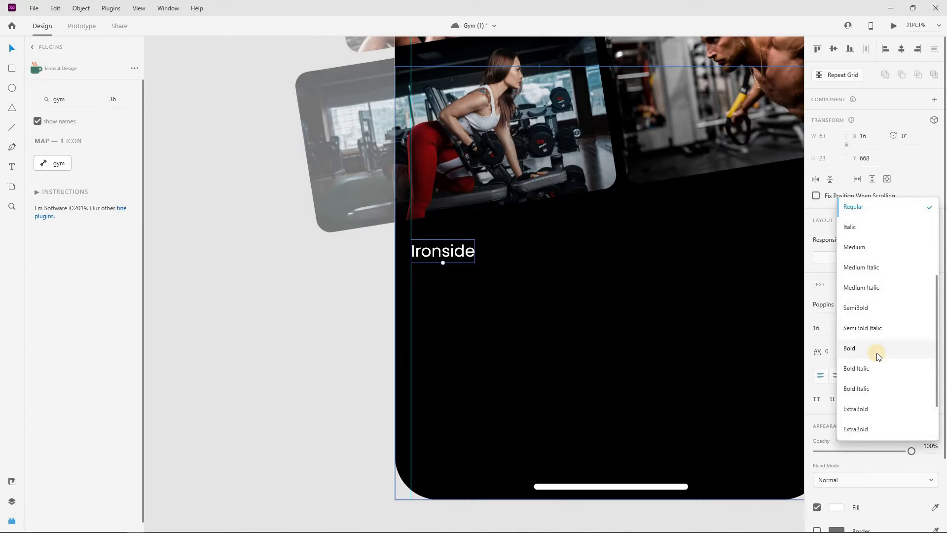
click(877, 352)
click(825, 333)
text(4)
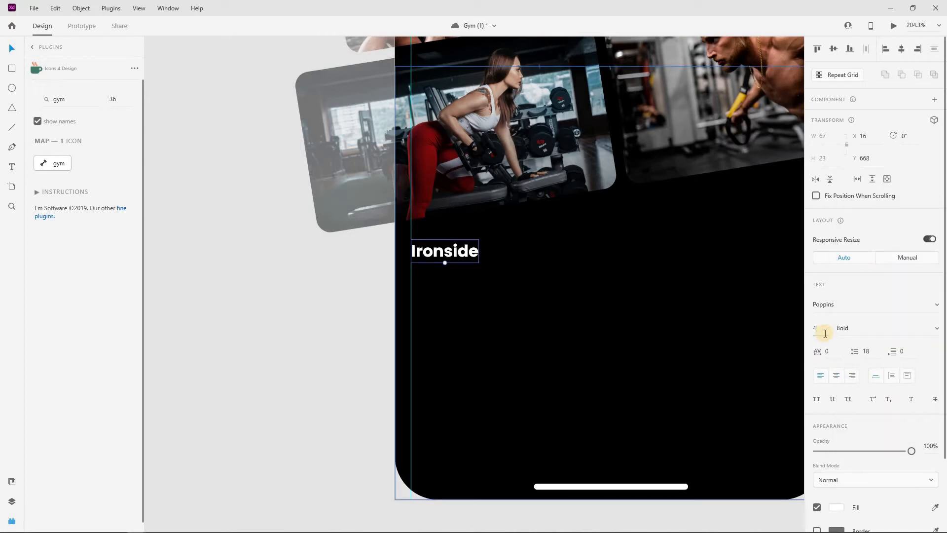
text(0)
key(Return)
drag(483, 244, 480, 252)
key(Escape)
Duplicate the title below, set it to Medium 30, and change its text to 'Feel the Burn'
click(487, 248)
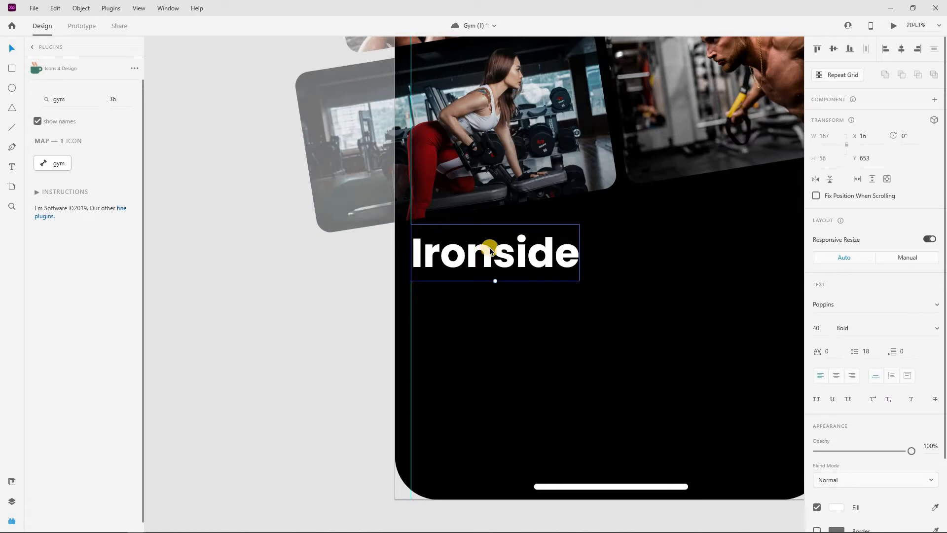
drag(487, 250, 483, 288)
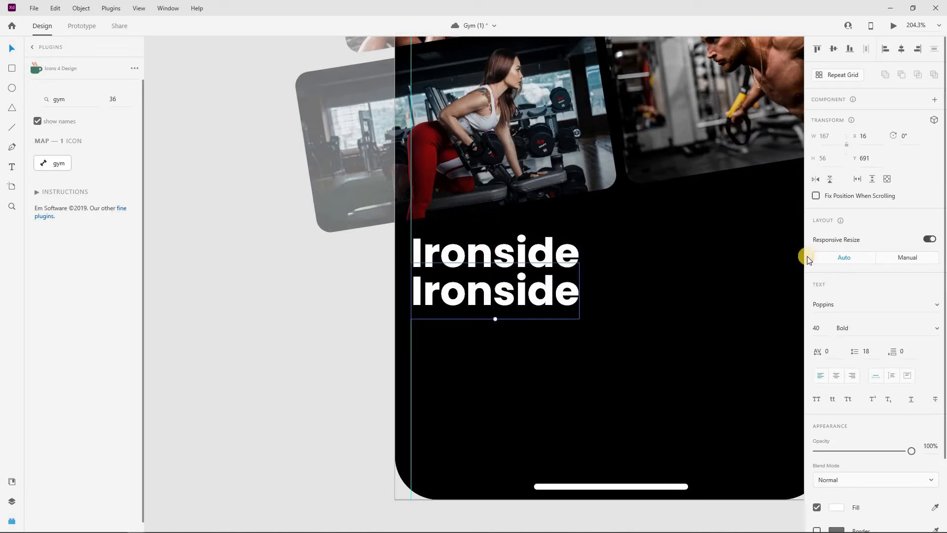
click(921, 327)
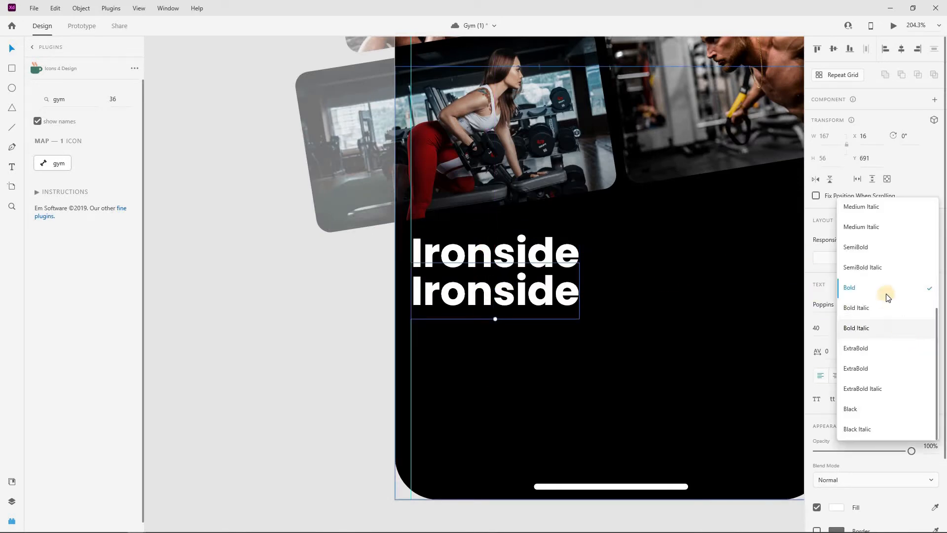
scroll(878, 310, up, 3)
click(861, 332)
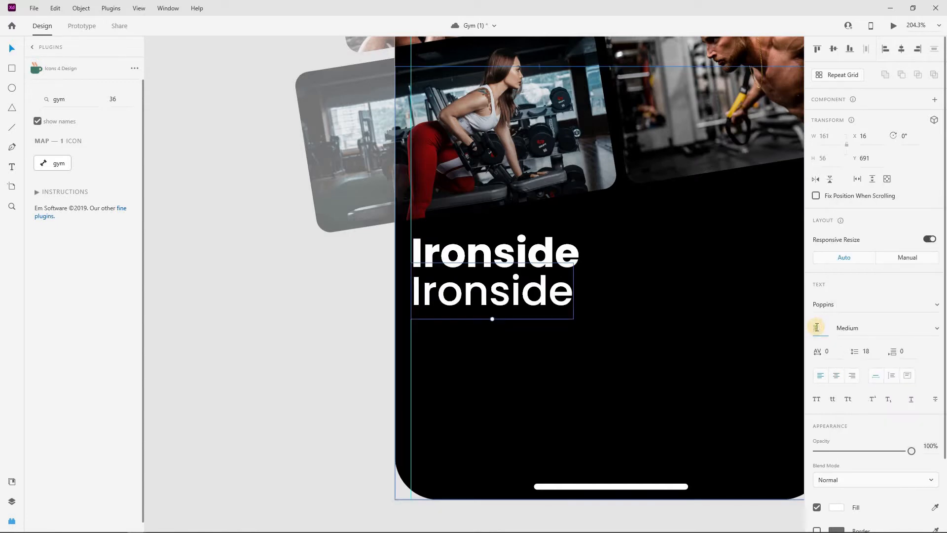
text(30)
key(Return)
double_click(474, 300)
text(Feel)
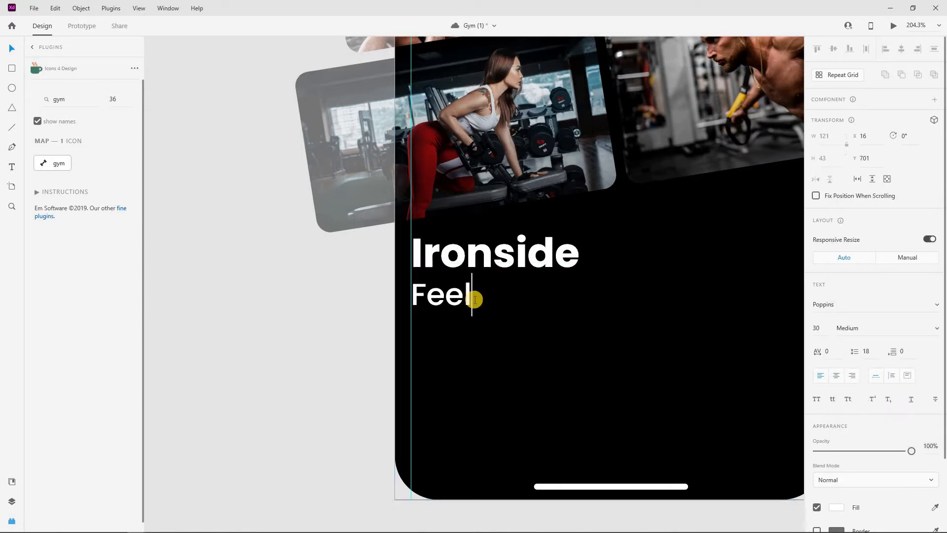
text( the Burn)
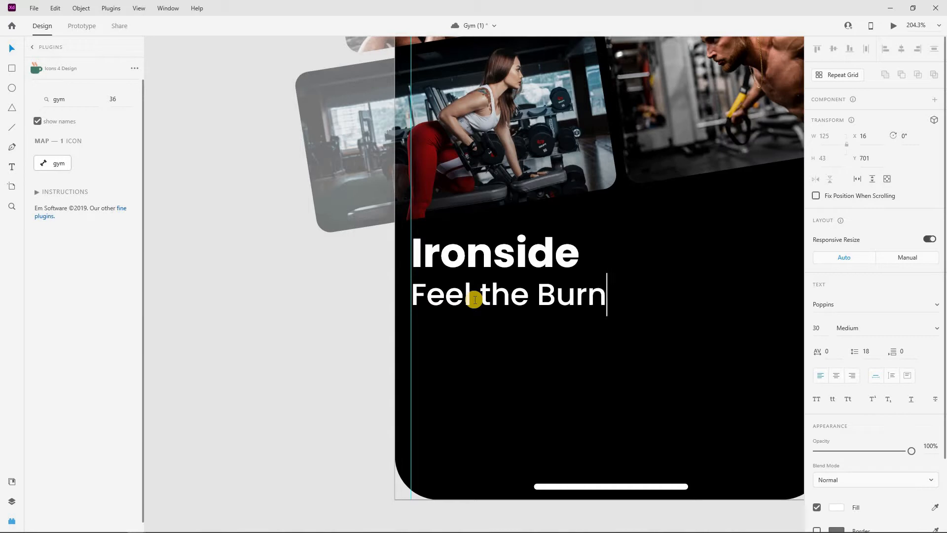
key(Escape)
Place a copy of 'Feel the Burn' below it, set to size 16 Regular
scroll(354, 309, down, 3)
scroll(321, 314, down, 1)
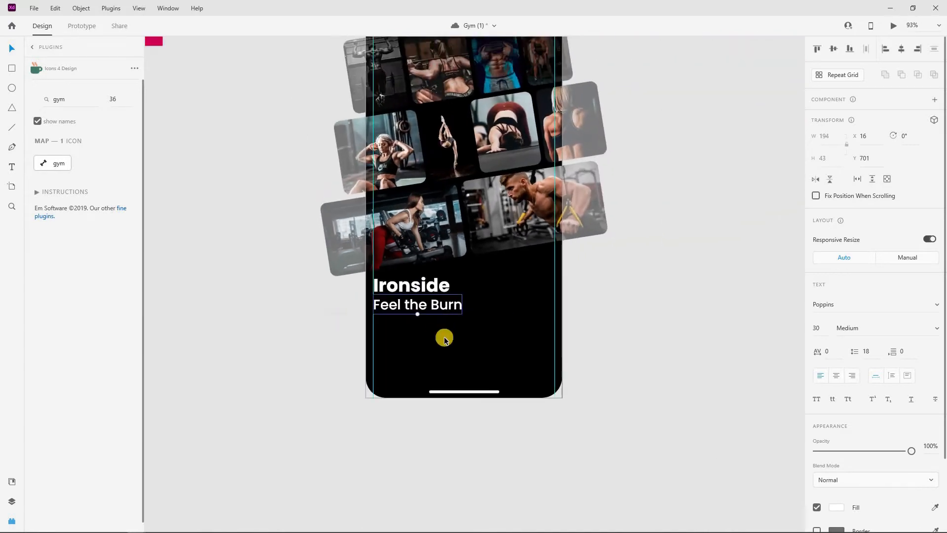
scroll(434, 338, up, 1)
click(584, 323)
click(417, 335)
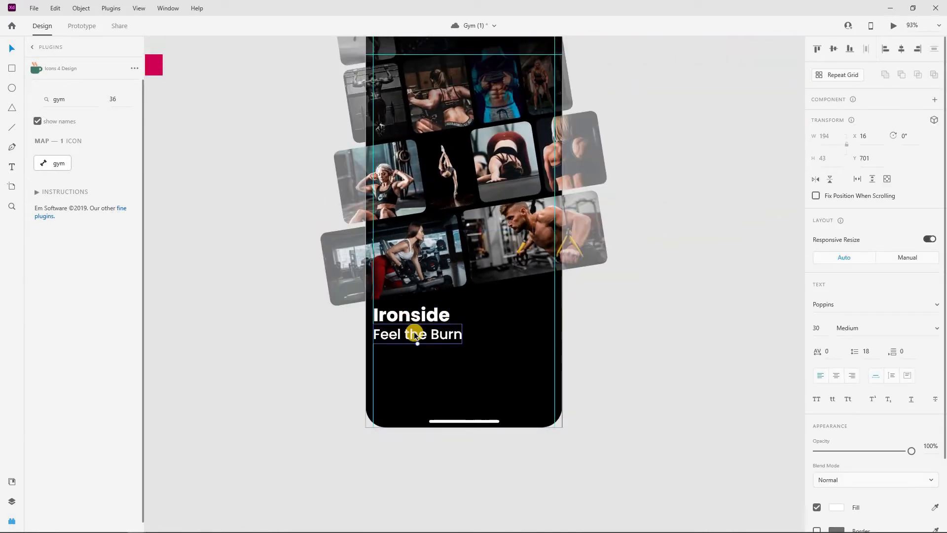
drag(410, 343, 407, 354)
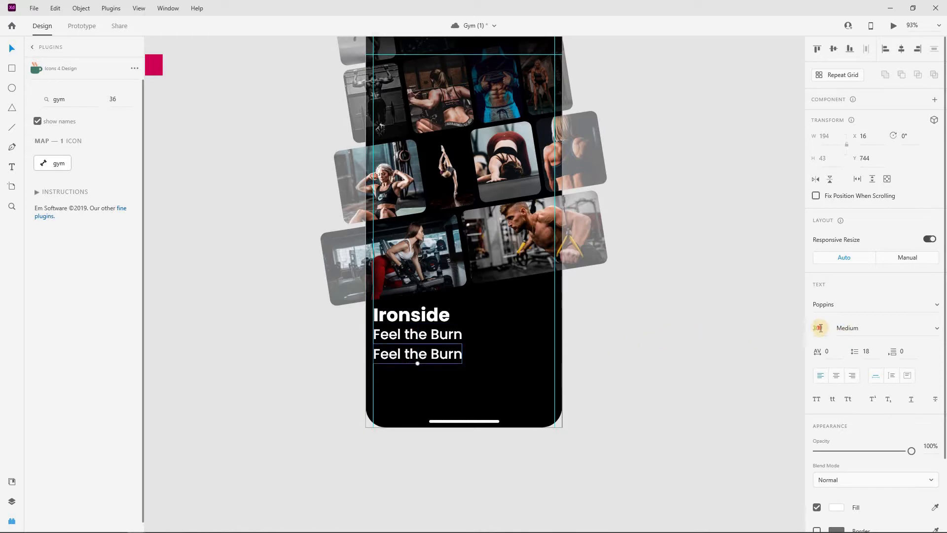
text(16)
key(Return)
click(851, 326)
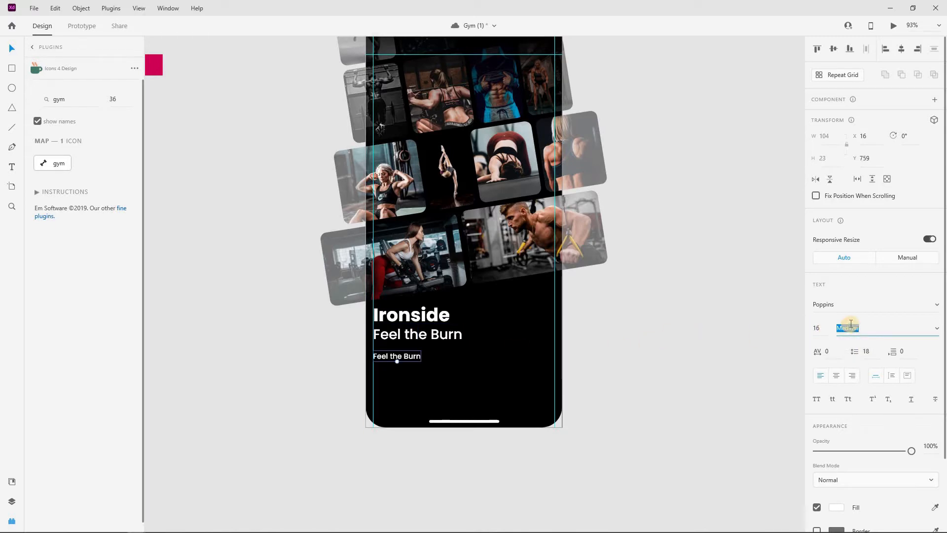
key(Return)
Change the copy's text to 'Workout with the pros at your own pace'
double_click(400, 358)
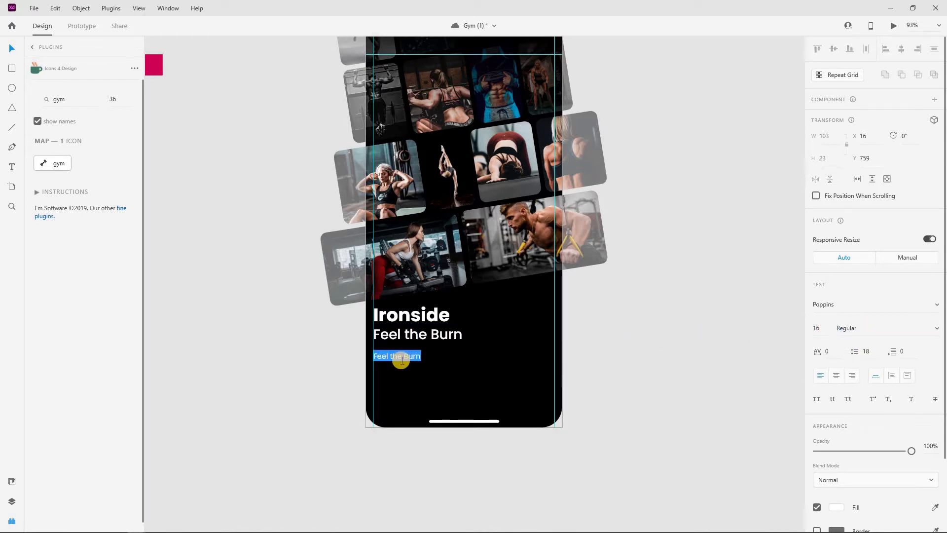
text(Workout with the pros)
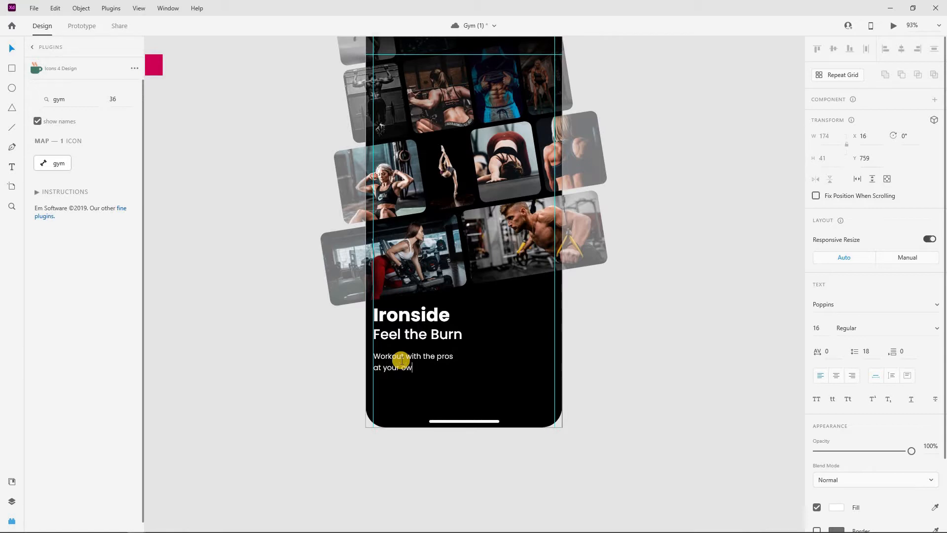
key(Escape)
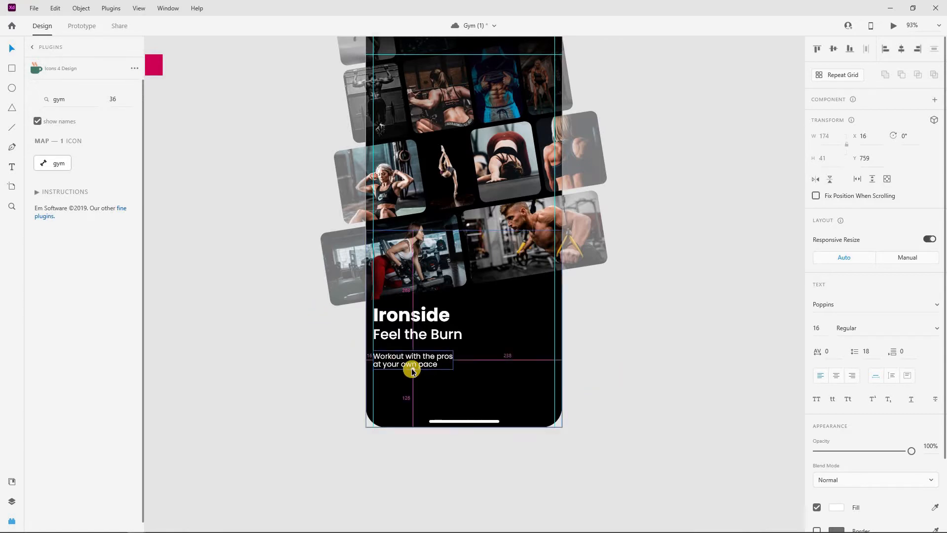
scroll(413, 368, up, 4)
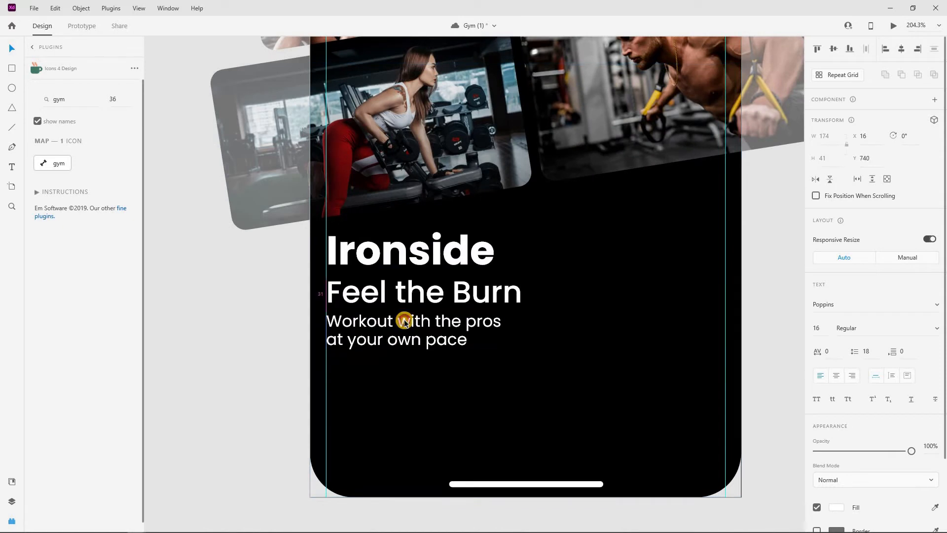
click(390, 308)
scroll(321, 339, down, 3)
scroll(321, 340, down, 4)
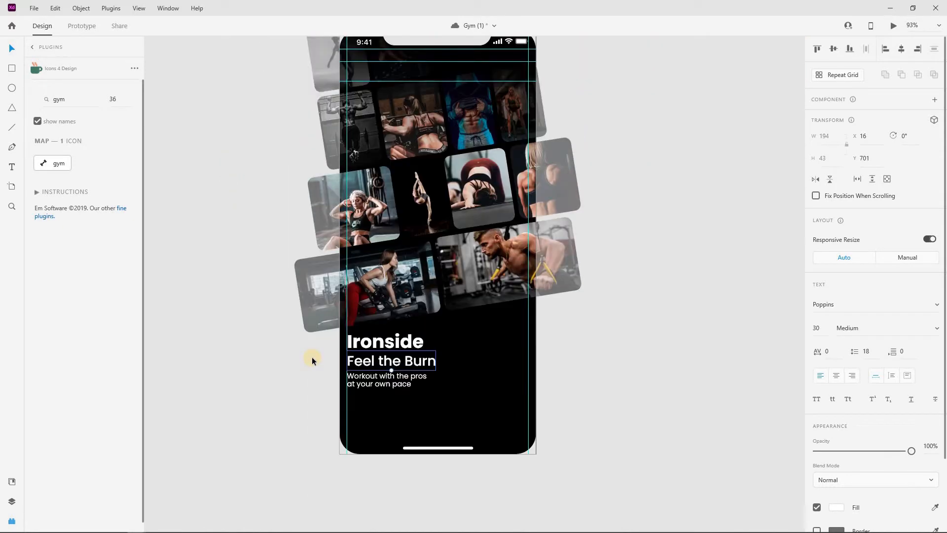
Colour the word 'Burn' crimson by sampling the red swatch
double_click(382, 358)
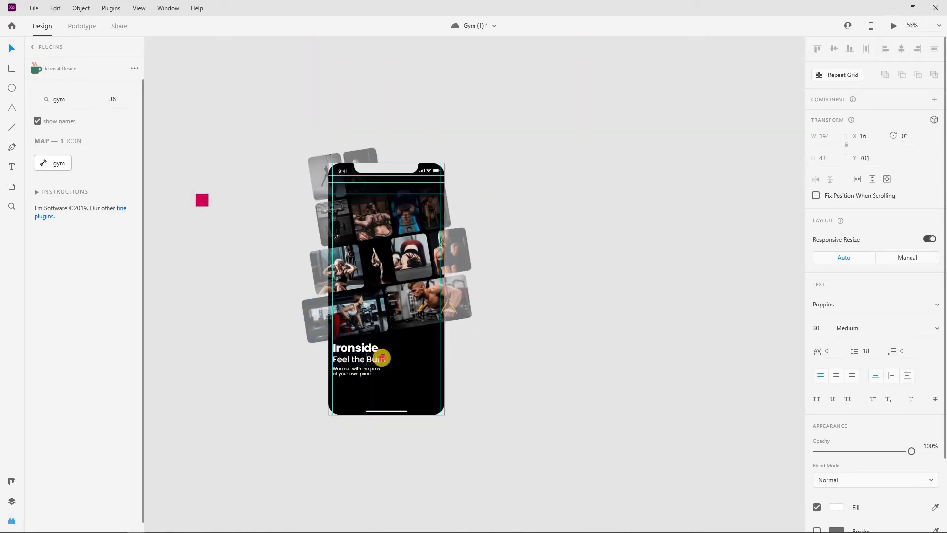
click(836, 507)
click(934, 507)
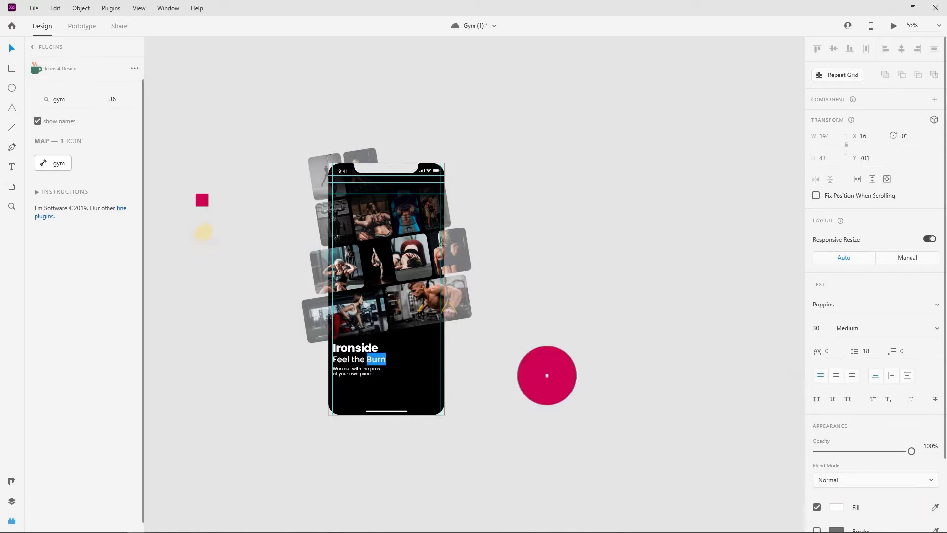
click(199, 202)
click(422, 354)
scroll(305, 351, up, 5)
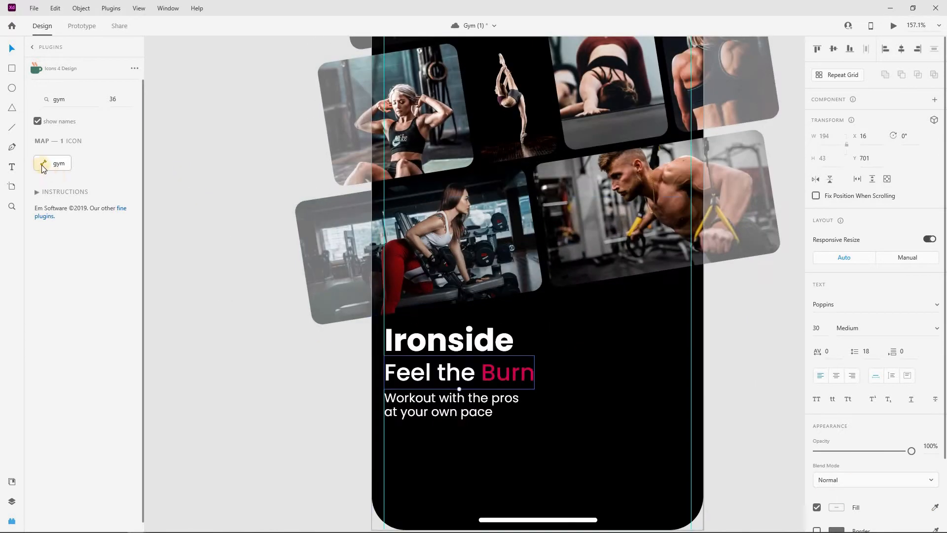
Insert a white dumbbell icon rotated -45° near the title and draw a thin rectangle over its I
click(47, 167)
click(836, 334)
drag(664, 257, 661, 256)
click(311, 377)
click(384, 401)
scroll(384, 434, up, 5)
drag(383, 437, 383, 443)
drag(379, 390, 522, 313)
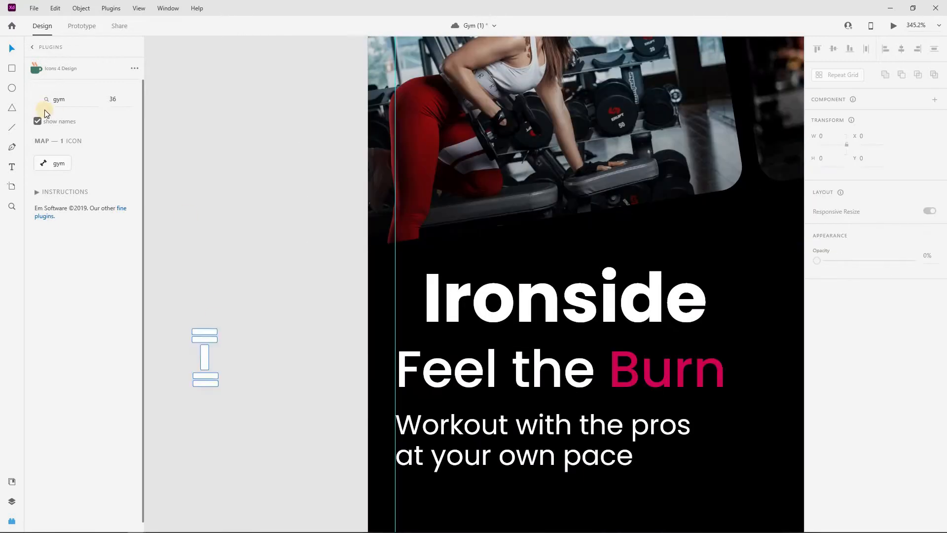
click(12, 68)
mouse_move(419, 272)
mouse_down()
mouse_move(427, 308)
mouse_move(445, 331)
mouse_up()
Extend the rectangle upward and make it black with no border
drag(429, 264, 429, 256)
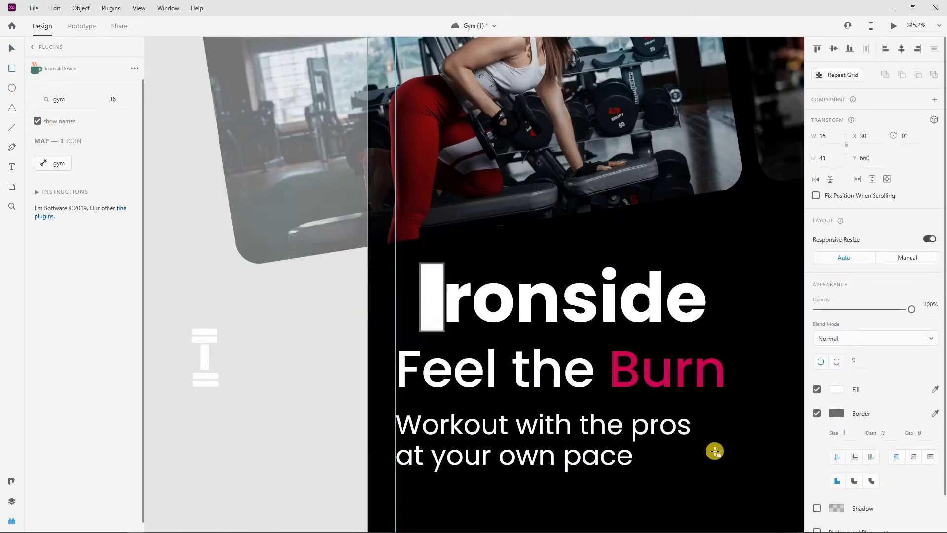
click(817, 413)
click(836, 390)
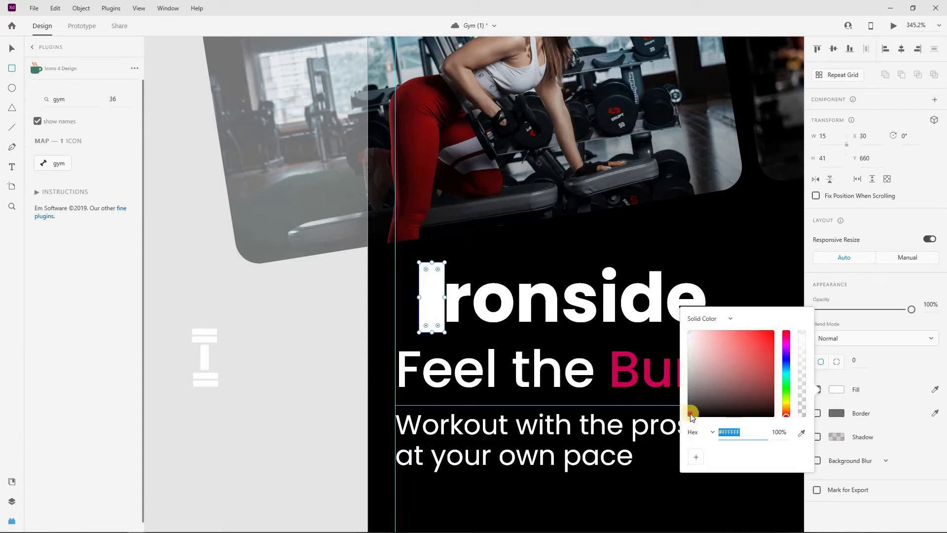
click(689, 413)
click(13, 48)
click(304, 337)
Shift the rectangle and title text left and place the dumbbell icon as the I
shift+click(444, 298)
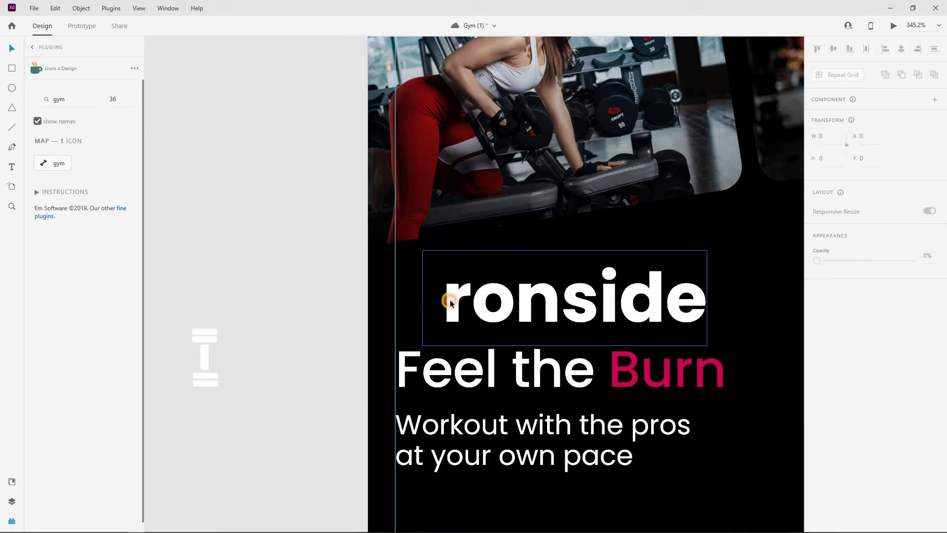
drag(444, 298, 430, 300)
click(343, 316)
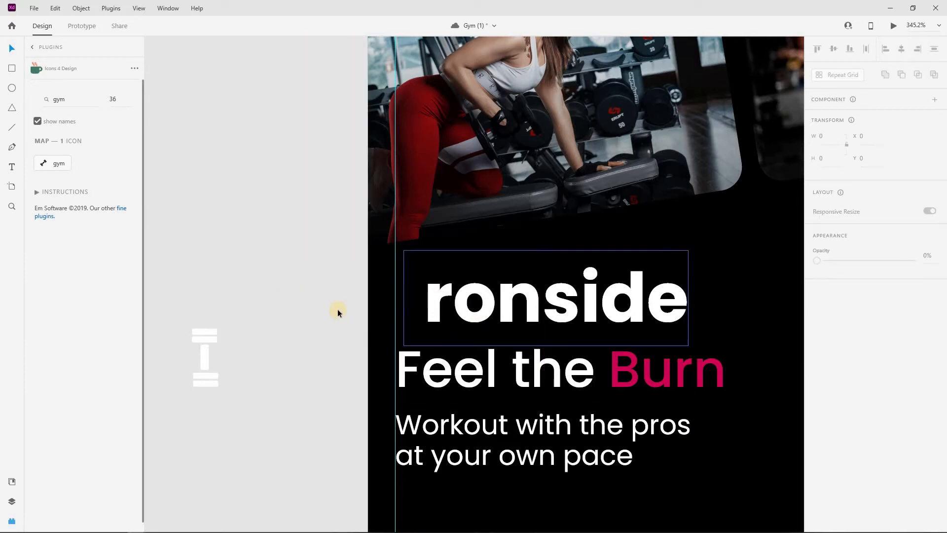
scroll(571, 333, down, 1)
drag(289, 336, 444, 305)
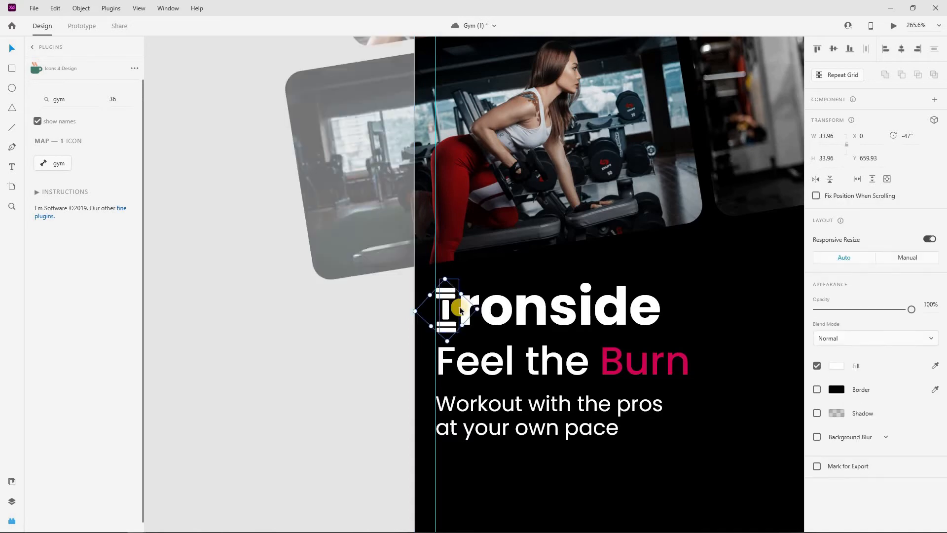
scroll(460, 306, up, 3)
Set the Ironside title's font size to 50
shift+click(540, 298)
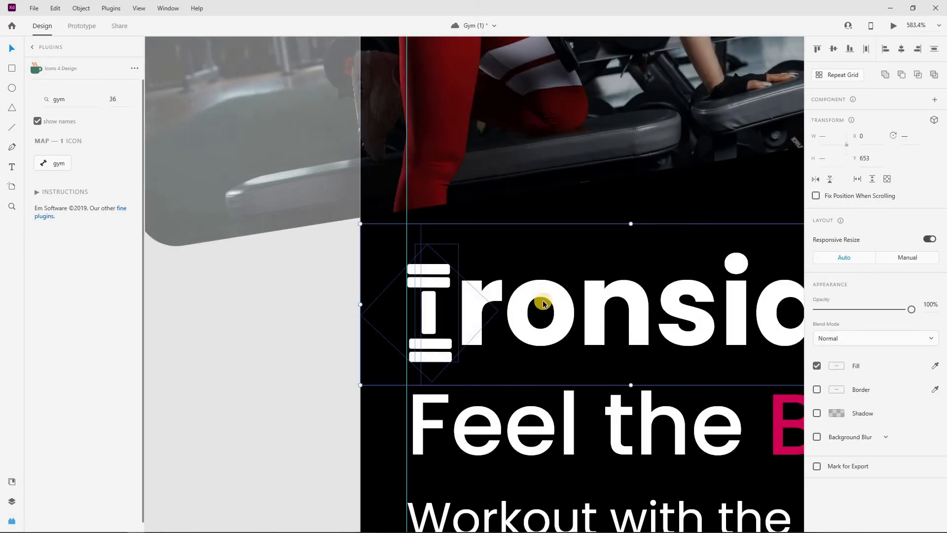
scroll(544, 304, down, 2)
scroll(544, 304, down, 2)
click(678, 341)
scroll(673, 340, down, 2)
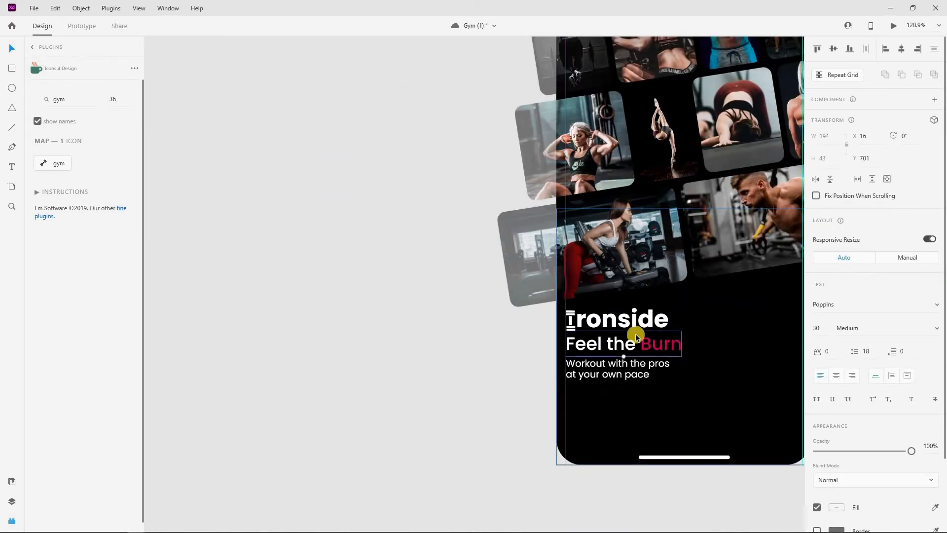
scroll(641, 330, right, 1)
click(698, 305)
click(816, 329)
key(Up)
key(Up)
key(Up)
key(Up)
key(Up)
key(Up)
key(Up)
key(Up)
key(Up)
key(Up)
key(Up)
key(Up)
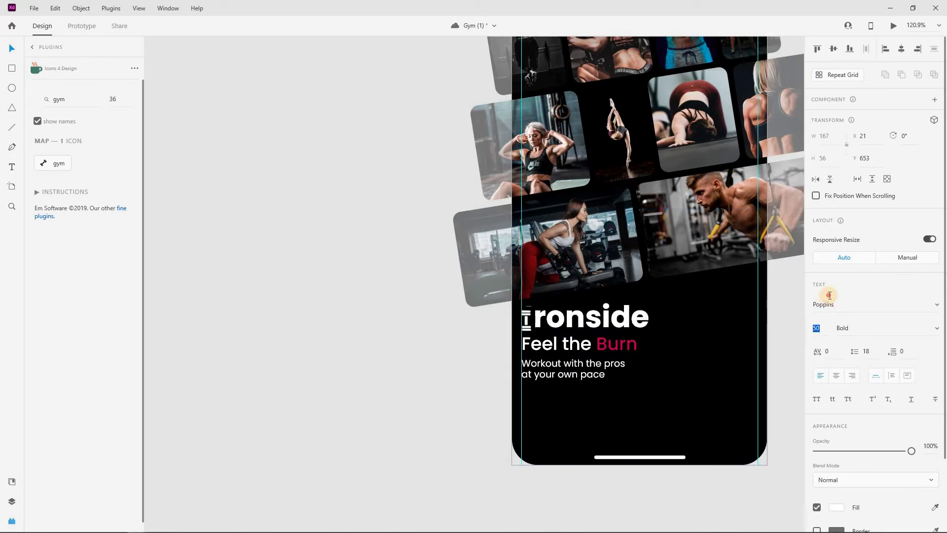
key(Down)
key(Down)
scroll(582, 325, up, 3)
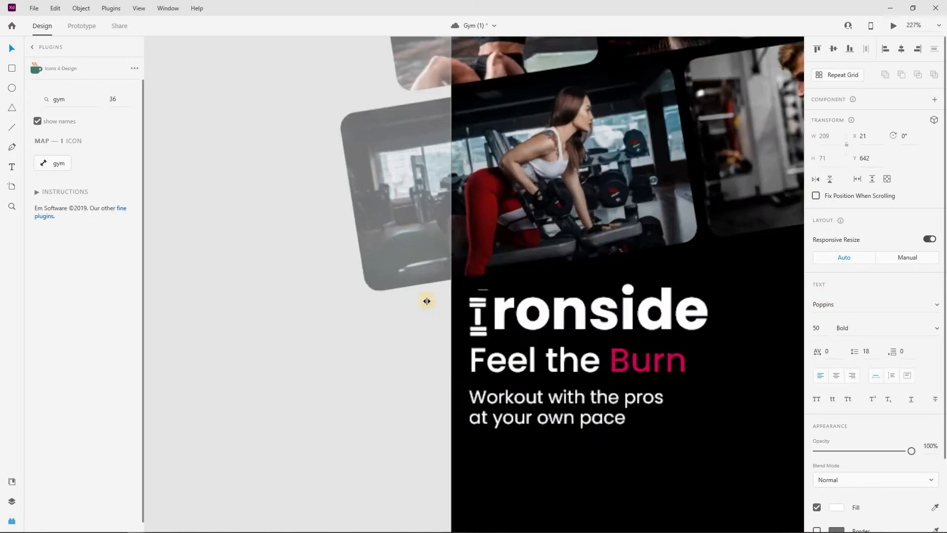
Nudge the dumbbell icon up and enlarge it slightly to align with the title
drag(462, 300, 436, 239)
click(464, 285)
scroll(463, 284, up, 4)
drag(440, 293, 445, 297)
click(341, 400)
scroll(439, 388, down, 8)
scroll(474, 370, down, 1)
scroll(450, 296, down, 1)
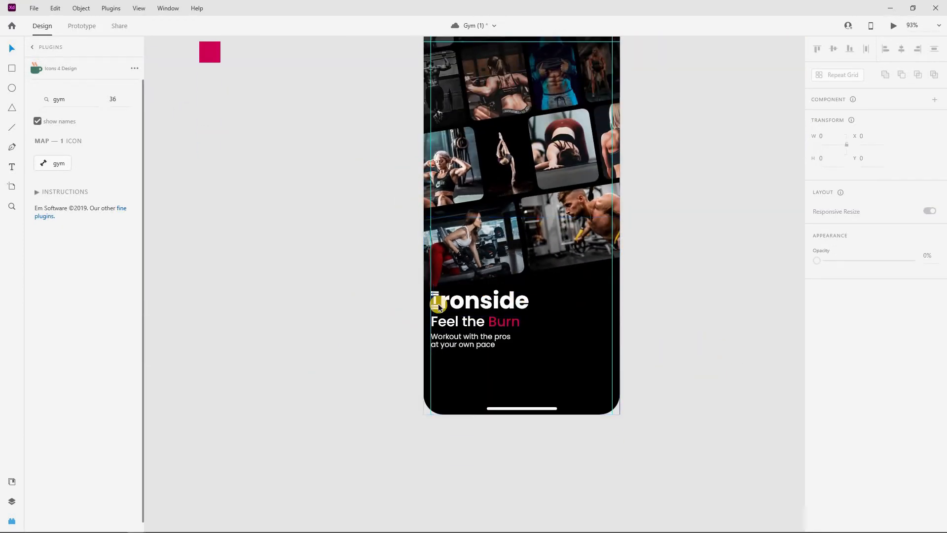
scroll(437, 290, up, 4)
Select the dumbbell icon with the title text, then the 'Feel the Burn' tagline
click(428, 318)
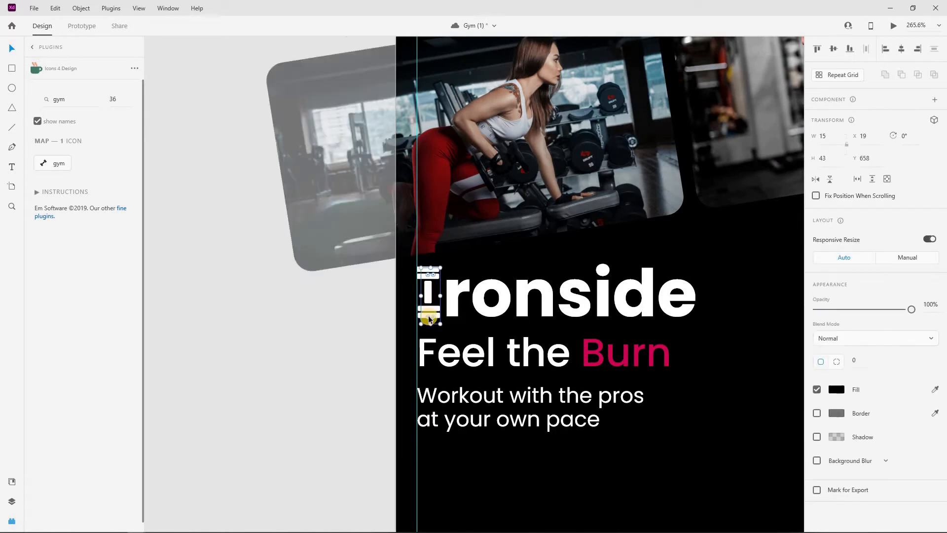
shift+click(456, 296)
scroll(424, 316, up, 4)
shift+click(403, 327)
scroll(527, 334, down, 4)
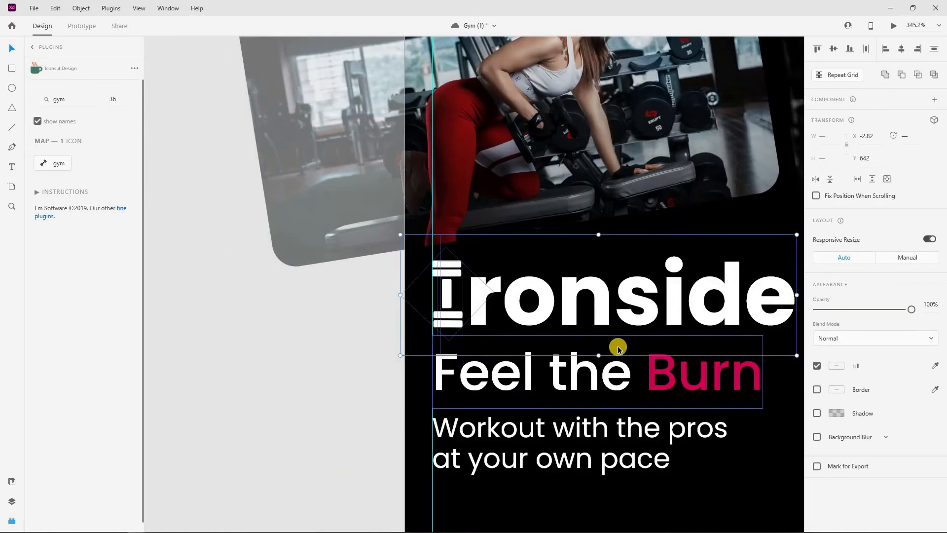
click(444, 373)
scroll(521, 380, down, 2)
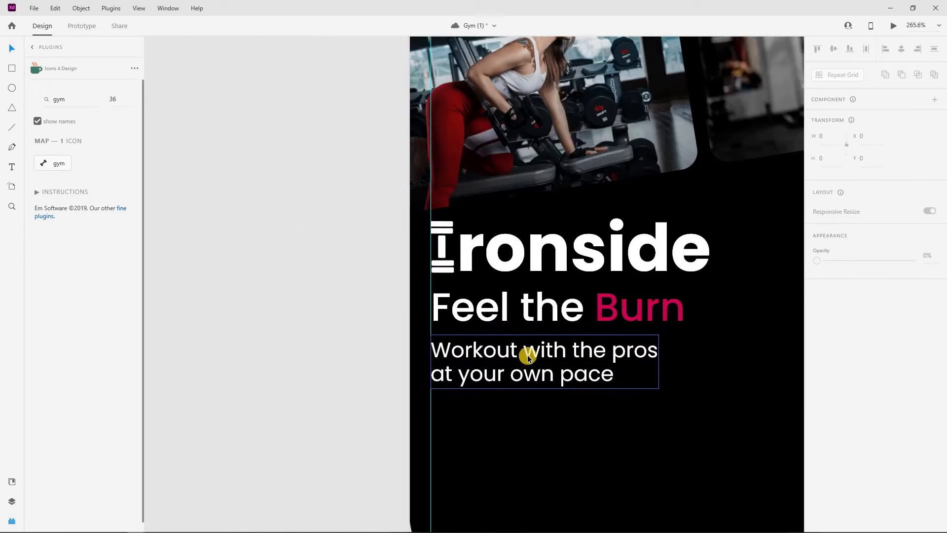
scroll(545, 364, down, 1)
scroll(393, 345, down, 2)
scroll(406, 344, down, 1)
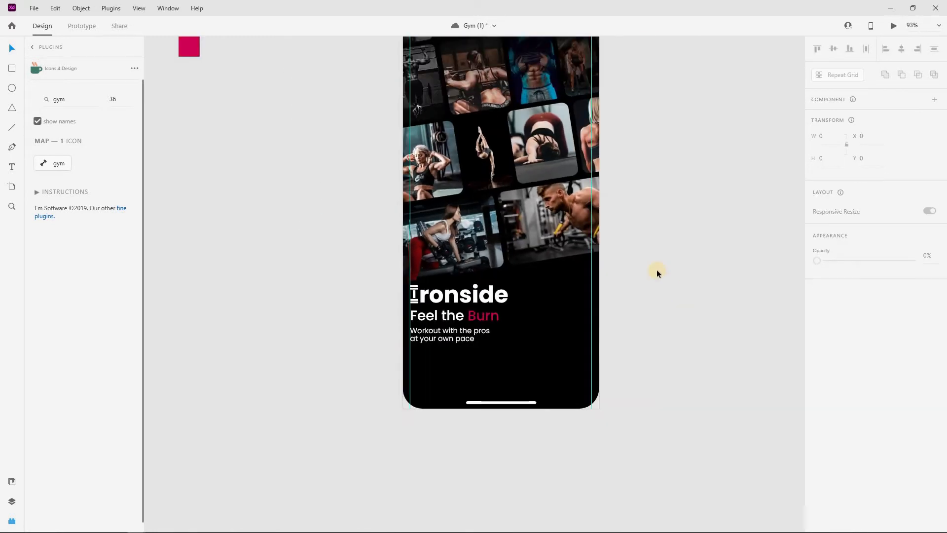
Draw a white bar below the tagline, move it up slightly, and set its height to 63
click(11, 69)
drag(411, 360, 589, 390)
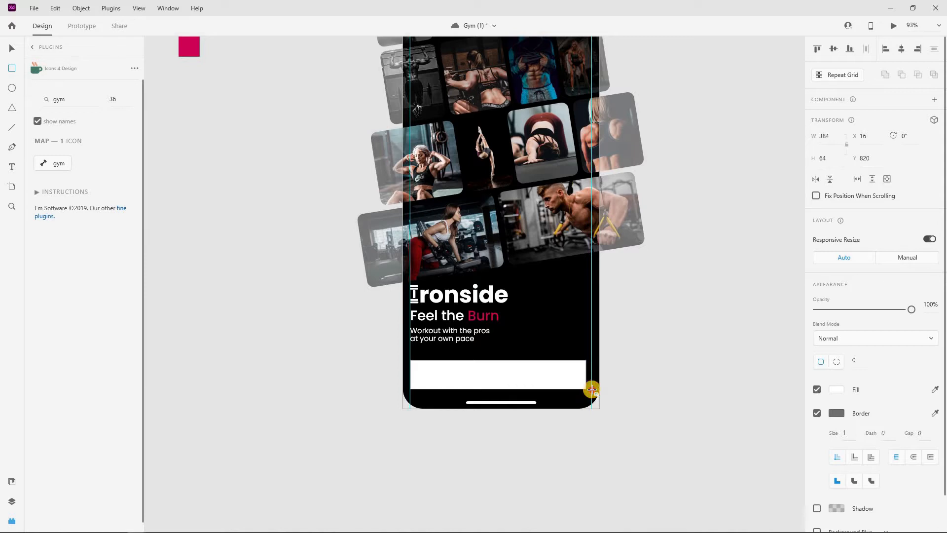
drag(592, 388, 591, 389)
click(11, 48)
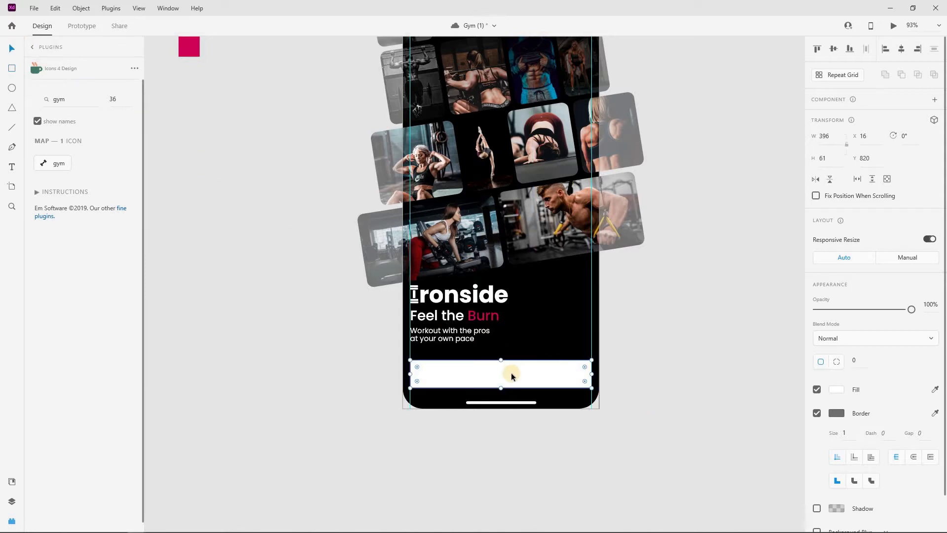
click(511, 369)
drag(510, 368, 511, 363)
click(824, 158)
key(Up)
key(Up)
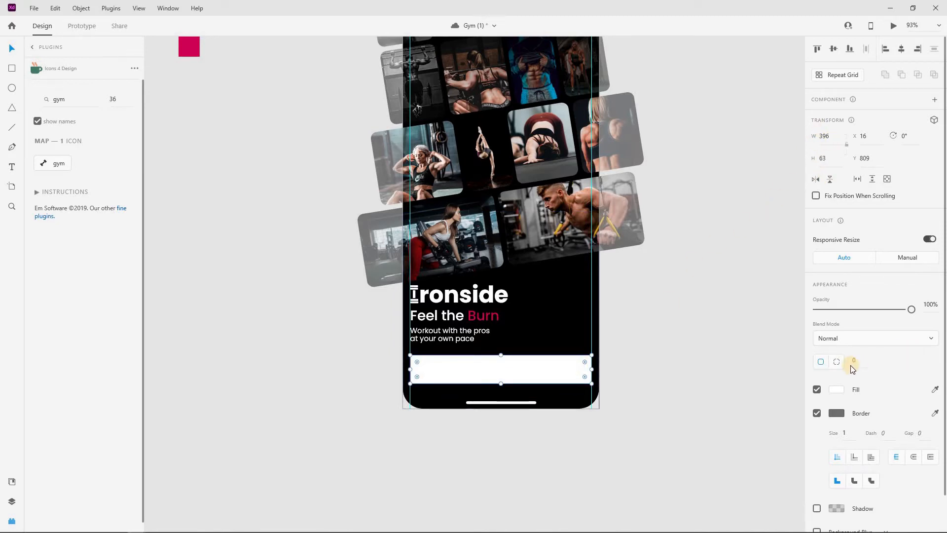
Fill the bar with the brand red, set its corner radius to 10, and start a text label on it
click(623, 220)
click(573, 371)
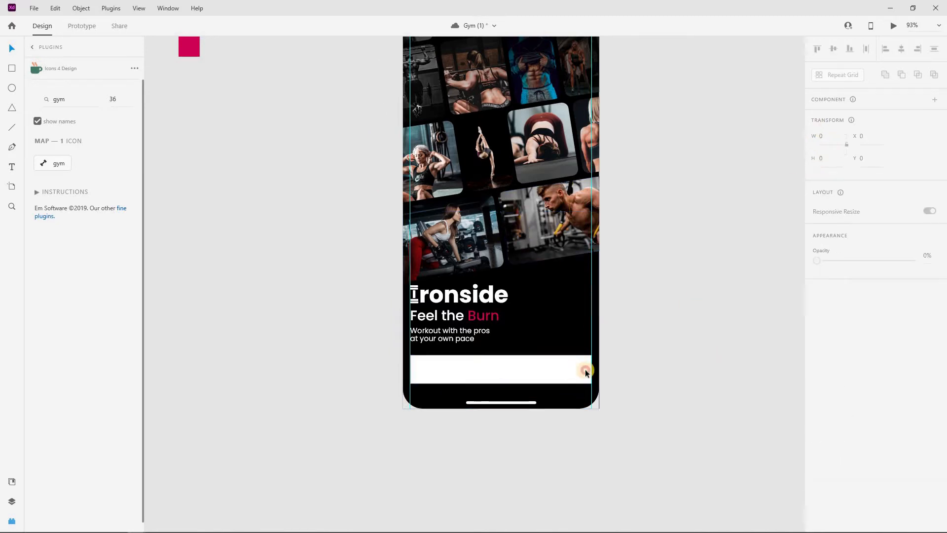
click(933, 389)
click(193, 45)
double_click(863, 367)
text(10)
key(Return)
click(692, 325)
scroll(609, 394, up, 2)
click(12, 168)
click(493, 417)
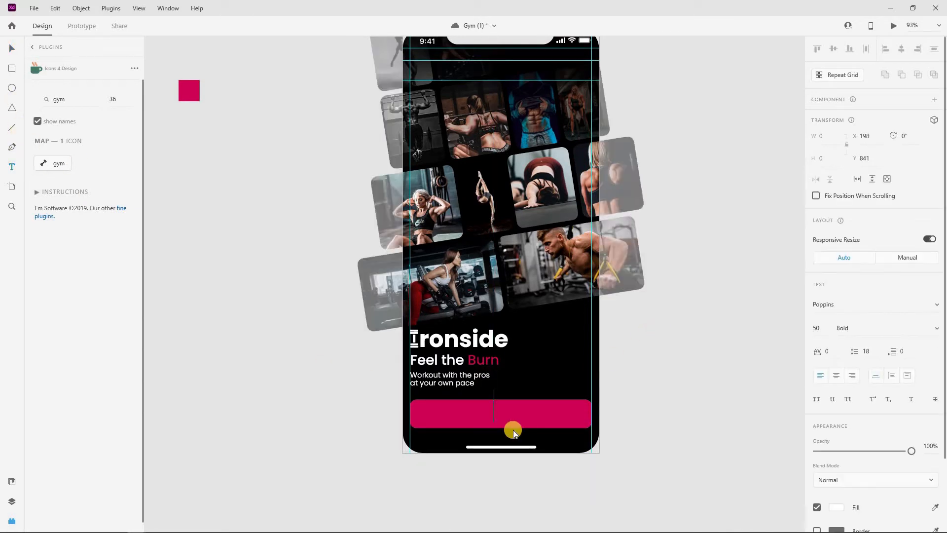
Type the label 'Let's burn' on the red button and set it to 24 pt
text(Let's )
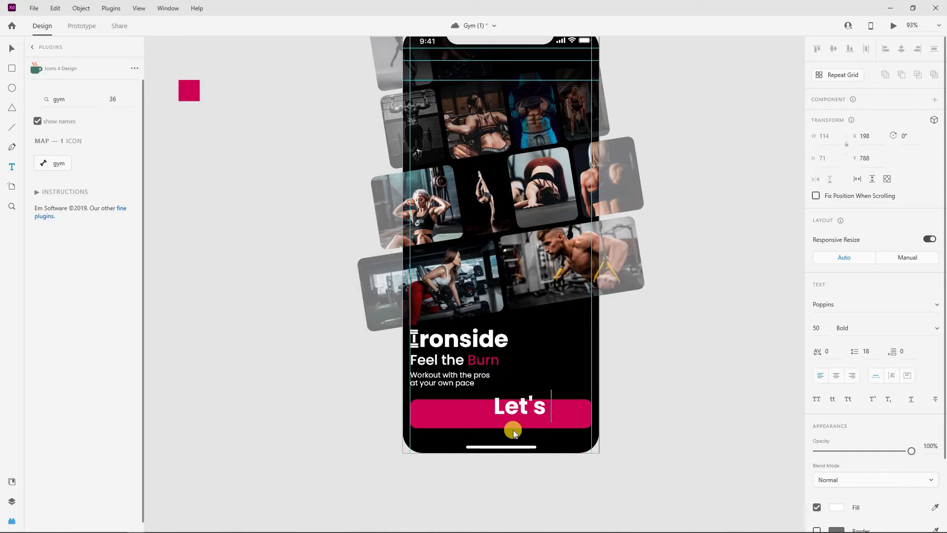
text(burn)
key(Escape)
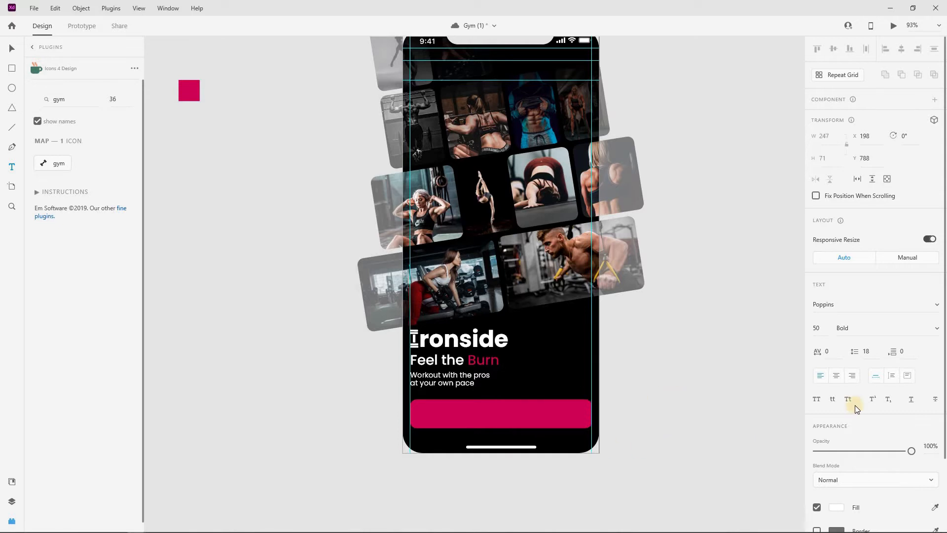
key(Return)
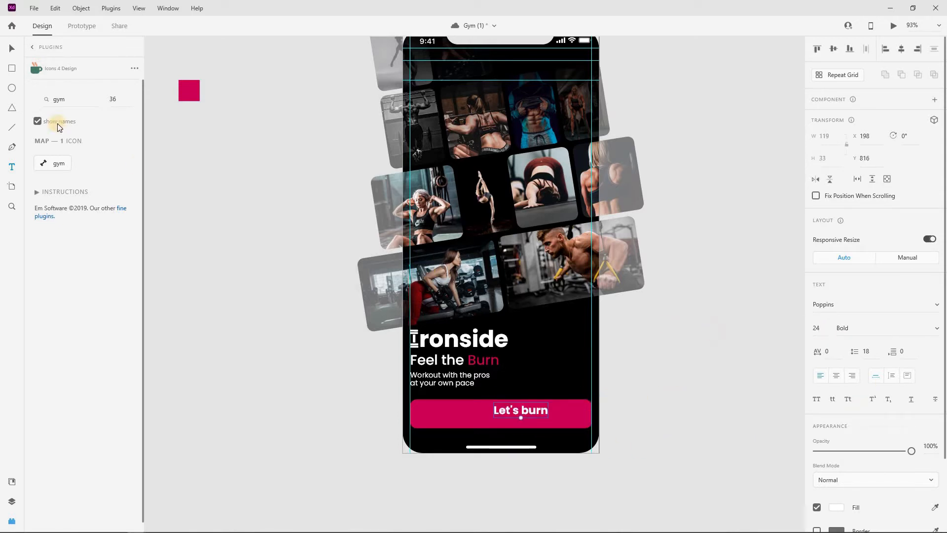
Centre the 'Let's burn' label horizontally and vertically on the red button
click(464, 423)
click(904, 50)
click(833, 49)
click(712, 288)
click(493, 415)
click(836, 377)
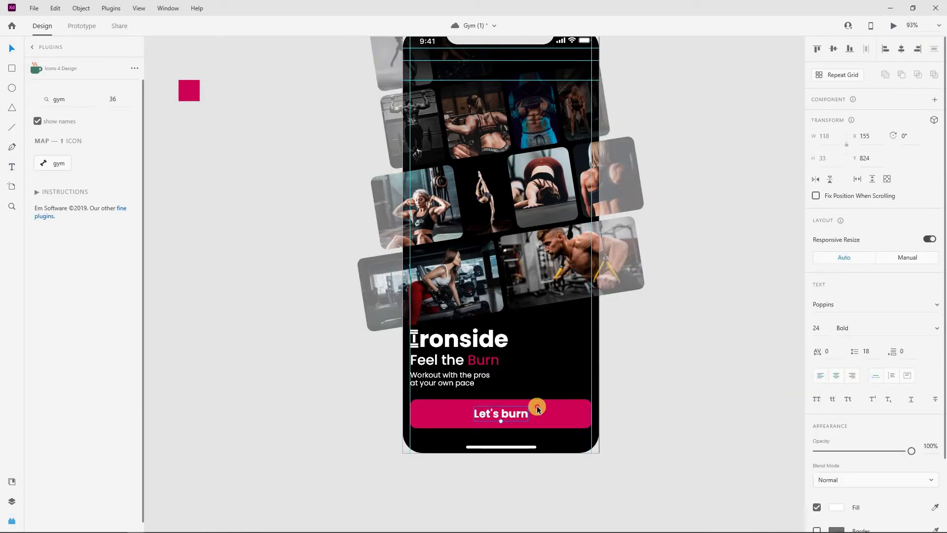
shift+click(538, 410)
click(902, 50)
click(646, 354)
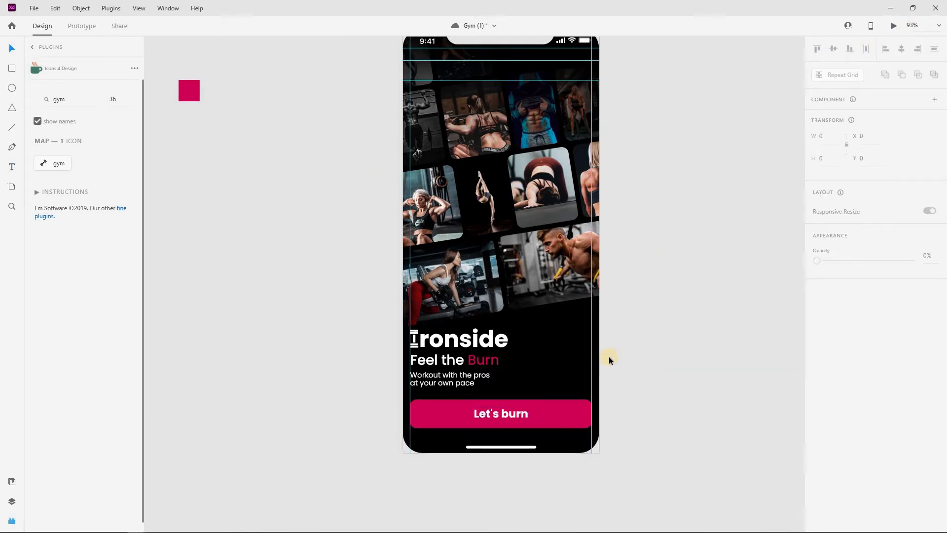
scroll(609, 356, down, 3)
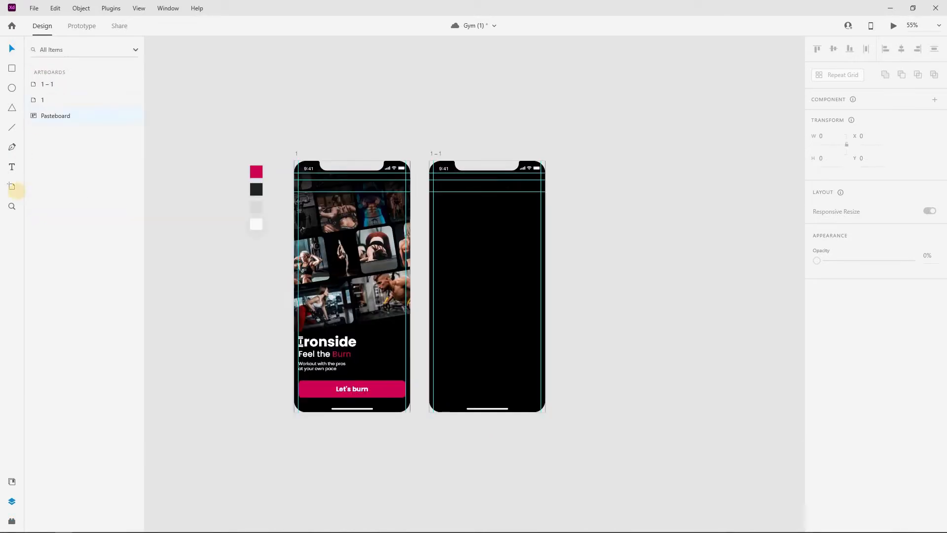
Add the headline 'What do you want to burn?' at the top of the second artboard
key(t)
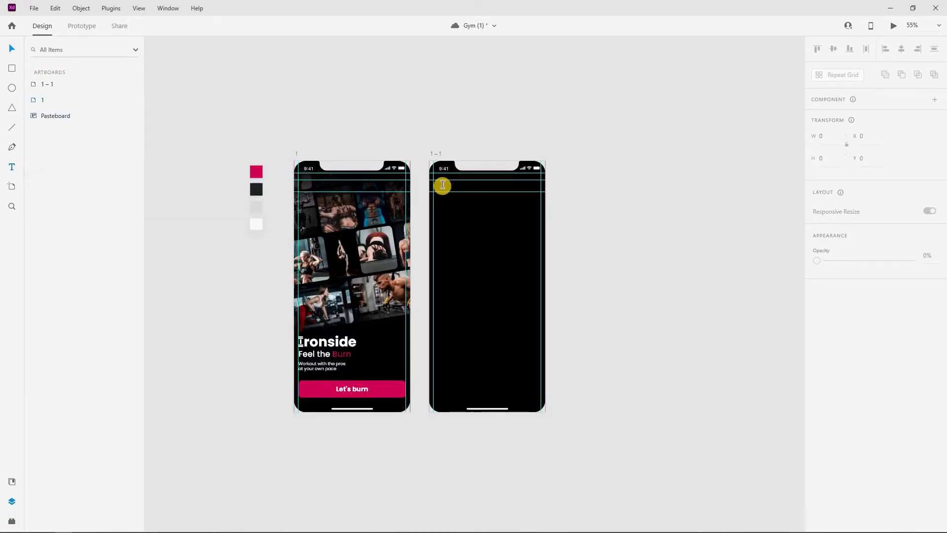
click(479, 207)
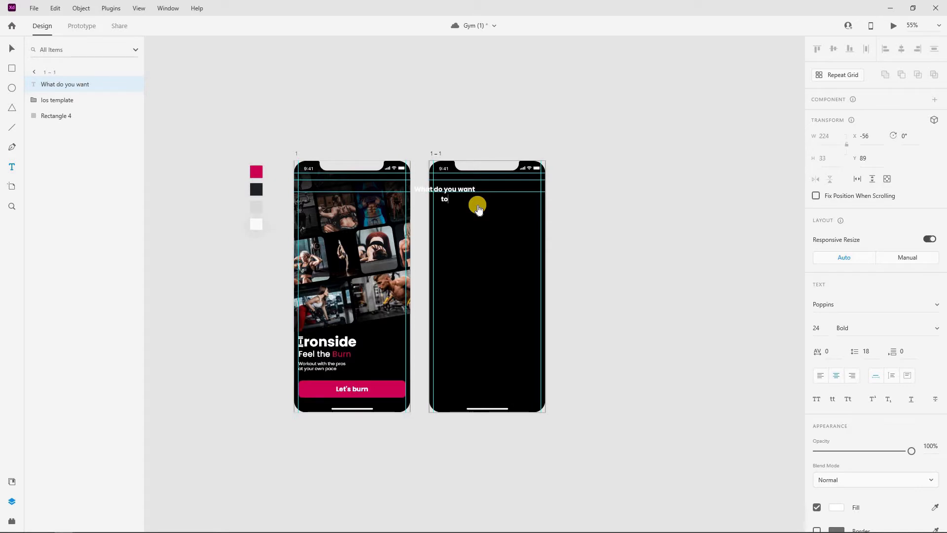
text(rn?)
key(Escape)
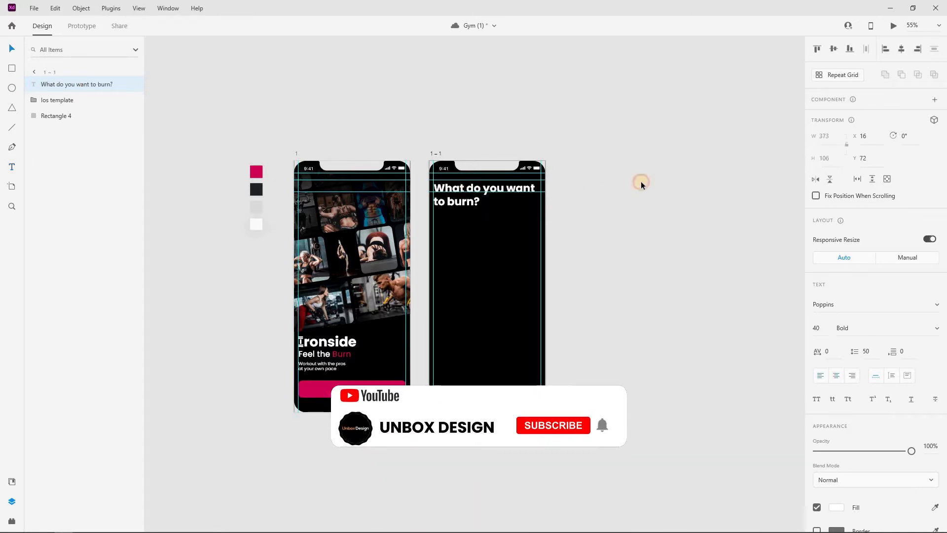
click(639, 176)
Colour the word 'burn' in the headline pink using the fill eyedropper
double_click(456, 207)
drag(448, 201, 473, 202)
click(935, 508)
click(255, 172)
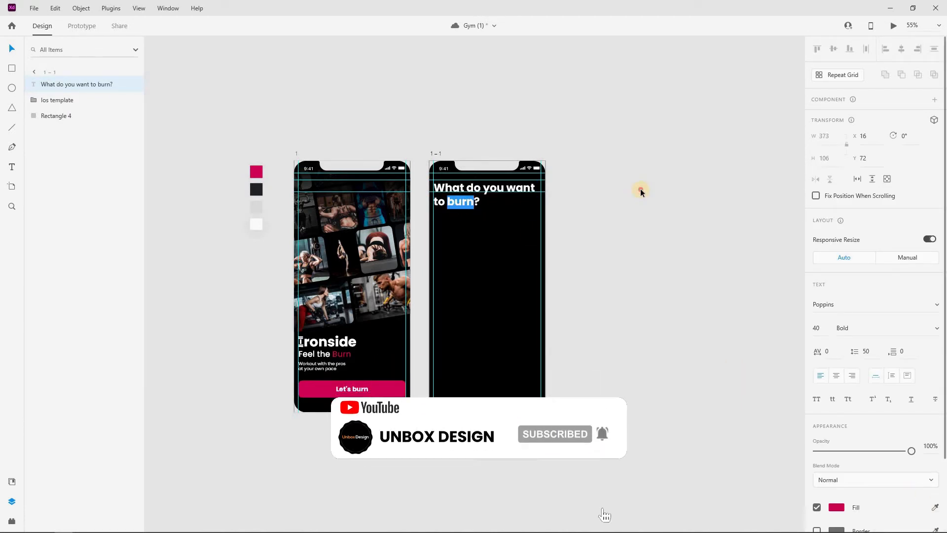
click(641, 190)
click(621, 192)
scroll(603, 333, down, 1)
scroll(603, 330, down, 1)
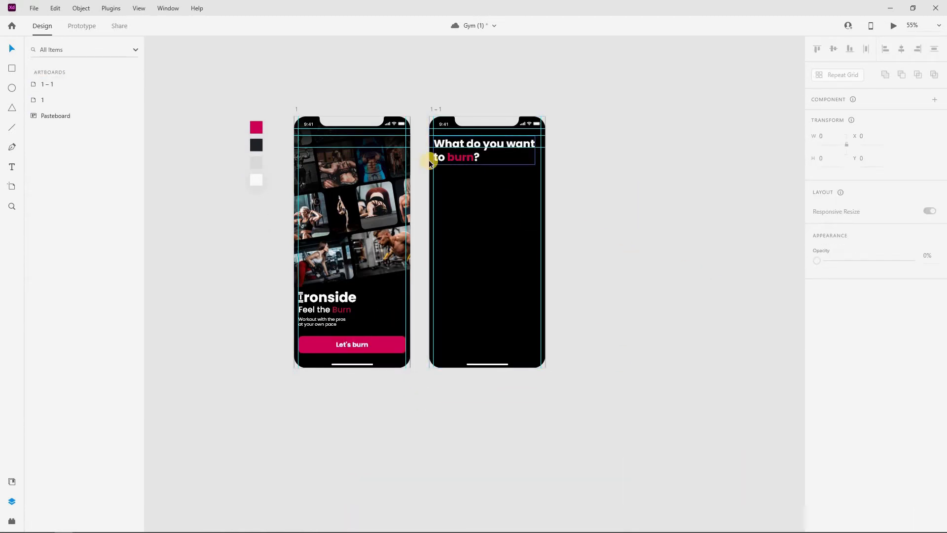
scroll(419, 160, up, 2)
scroll(724, 158, down, 2)
Draw a borderless card below the headline with corner radius 14
click(11, 68)
drag(442, 153, 622, 224)
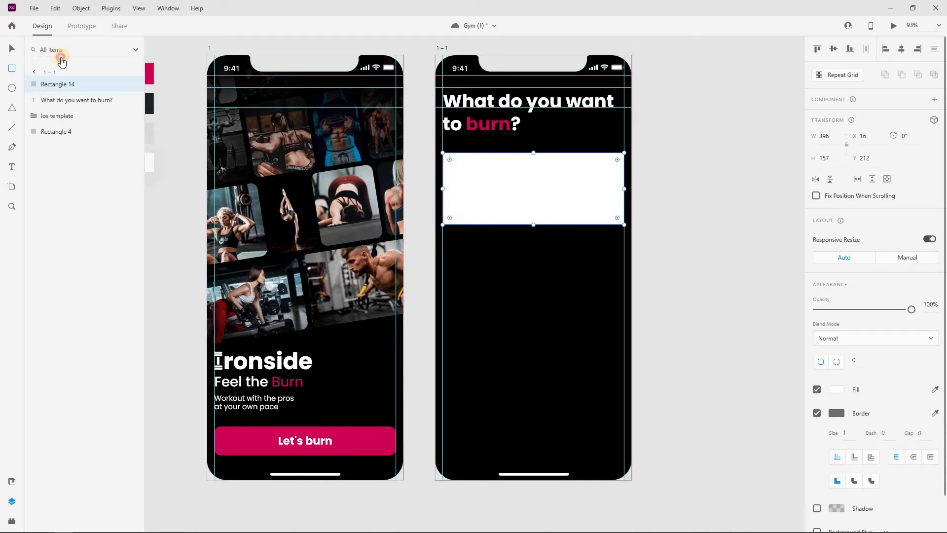
click(831, 414)
click(818, 413)
drag(855, 362, 854, 337)
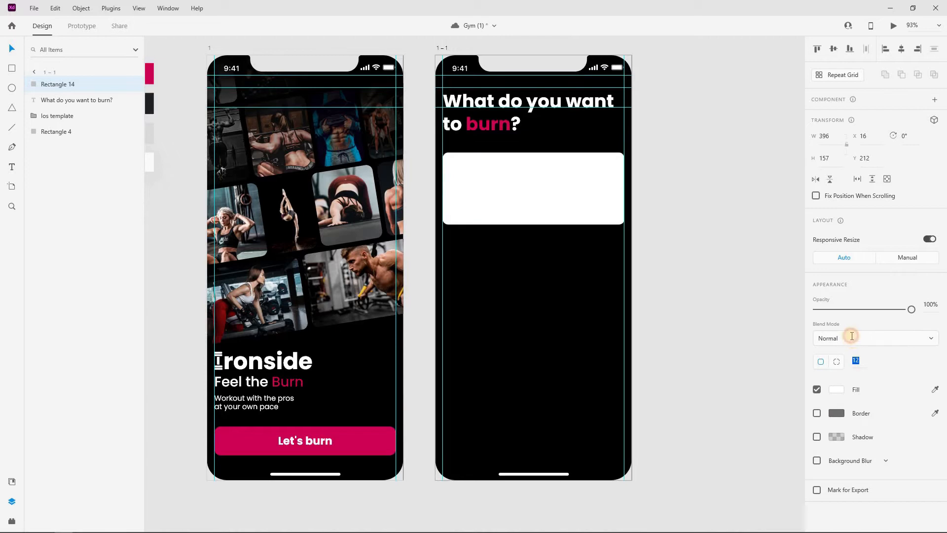
click(707, 223)
click(704, 211)
Fill the card with the dark grey swatch via the eyedropper
click(508, 161)
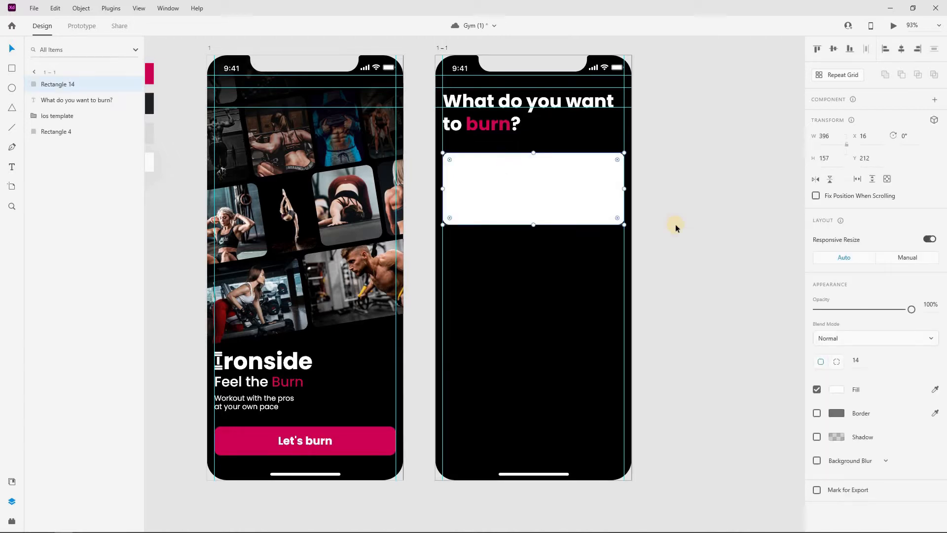
scroll(621, 239, down, 1)
scroll(608, 243, down, 3)
key(i)
click(332, 152)
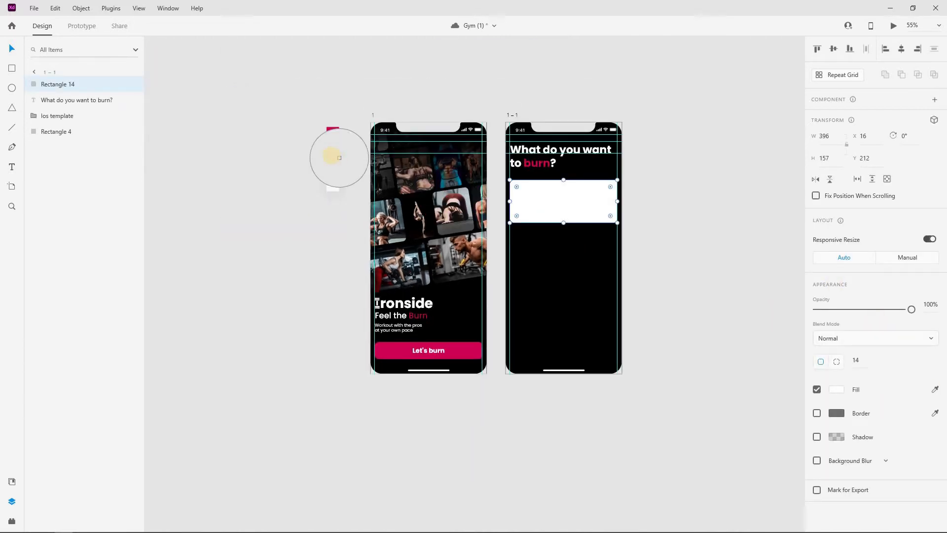
click(681, 212)
click(575, 200)
click(759, 220)
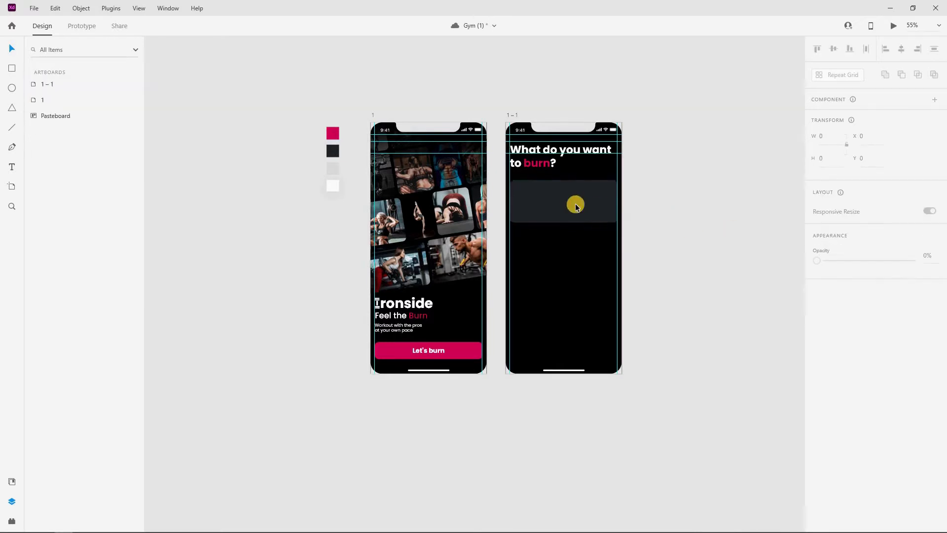
scroll(575, 204, up, 3)
click(708, 187)
Alt-drag a copy of the dark card directly below the original
click(534, 187)
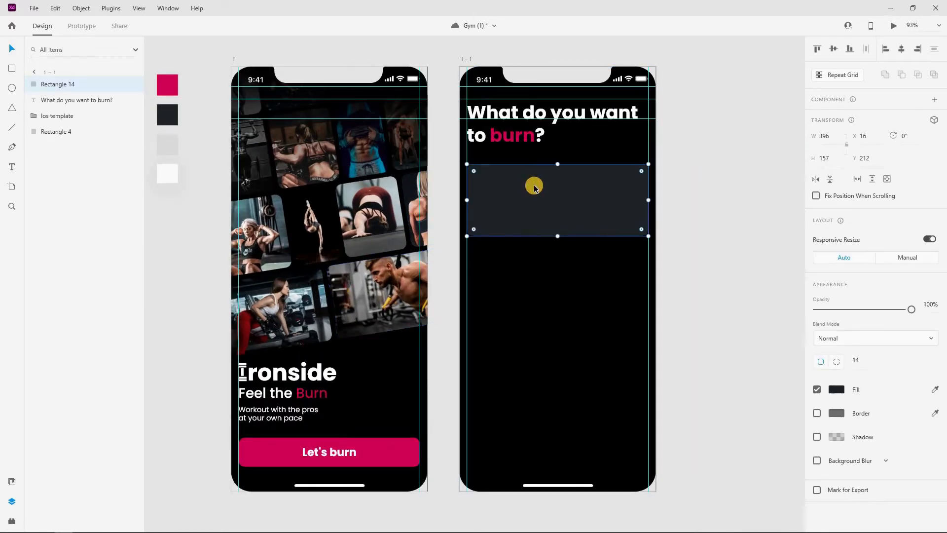
drag(534, 187, 541, 270)
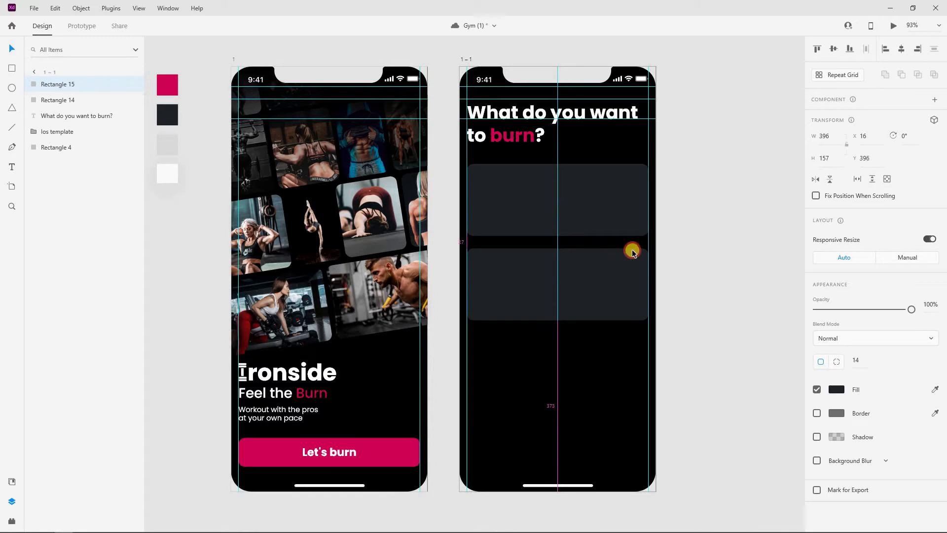
click(684, 236)
right_click(600, 288)
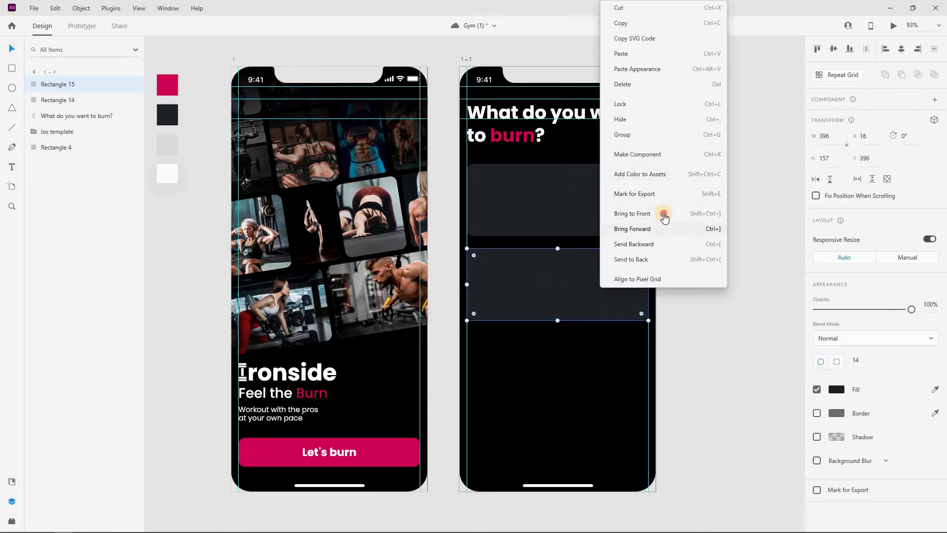
click(738, 232)
click(528, 196)
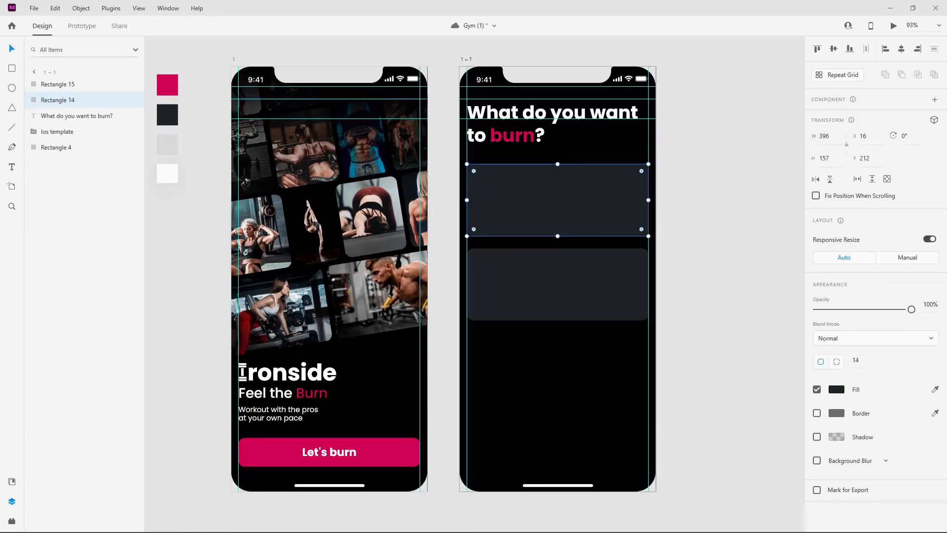
Drop a fitness photo into the top card
drag(423, 245, 518, 197)
double_click(572, 194)
key(ctrl+z)
double_click(549, 191)
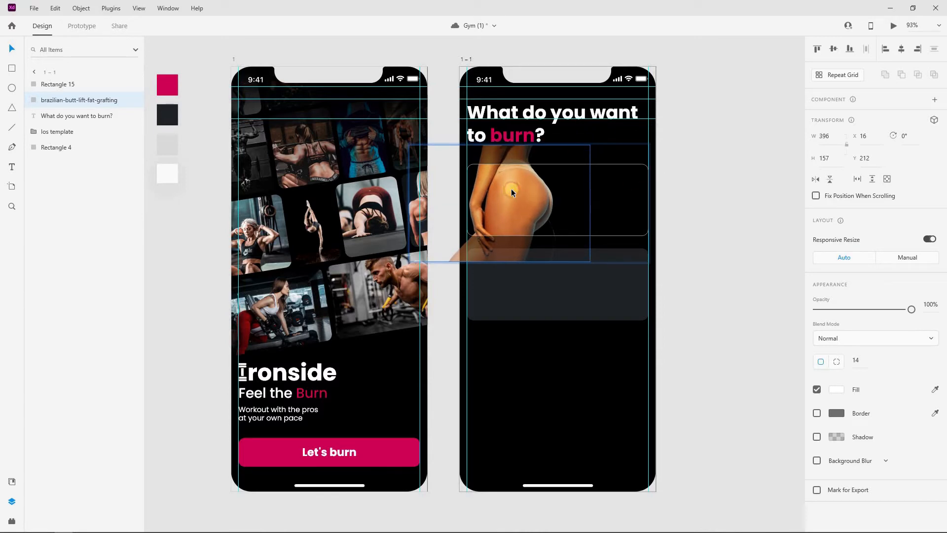
click(723, 189)
Move the lower card up under the photo and layer the photo above it
click(571, 294)
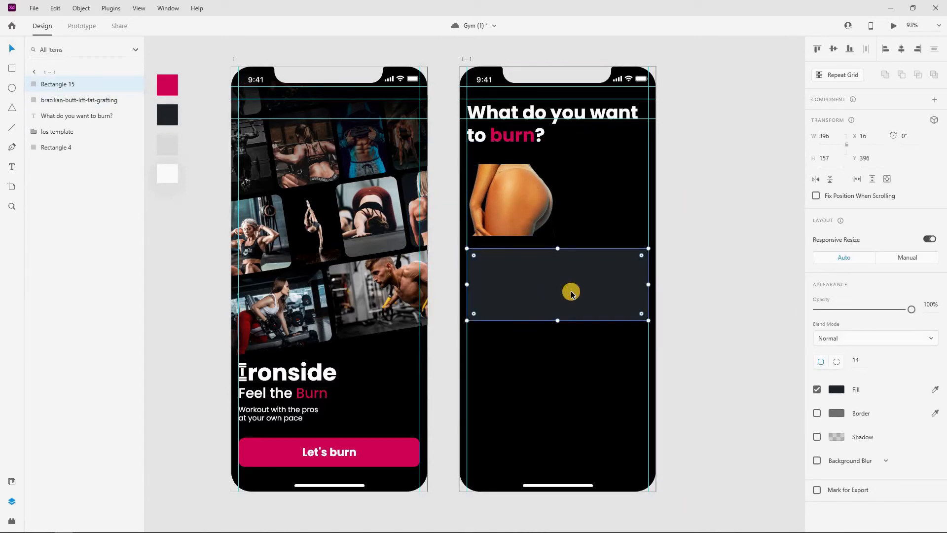
drag(571, 294, 571, 209)
drag(56, 102, 70, 65)
click(669, 231)
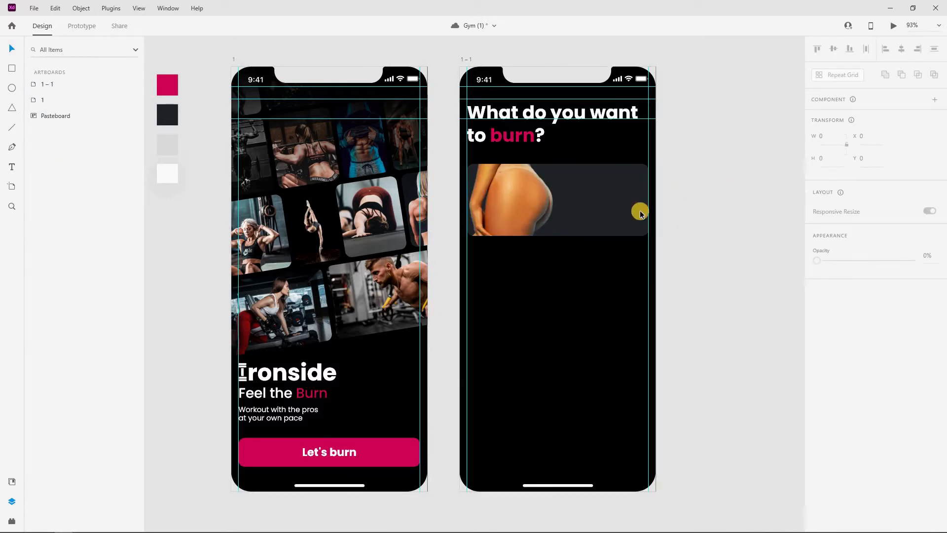
scroll(704, 197, down, 2)
Draw a borderless 56-wide strip along the card's right edge
click(12, 68)
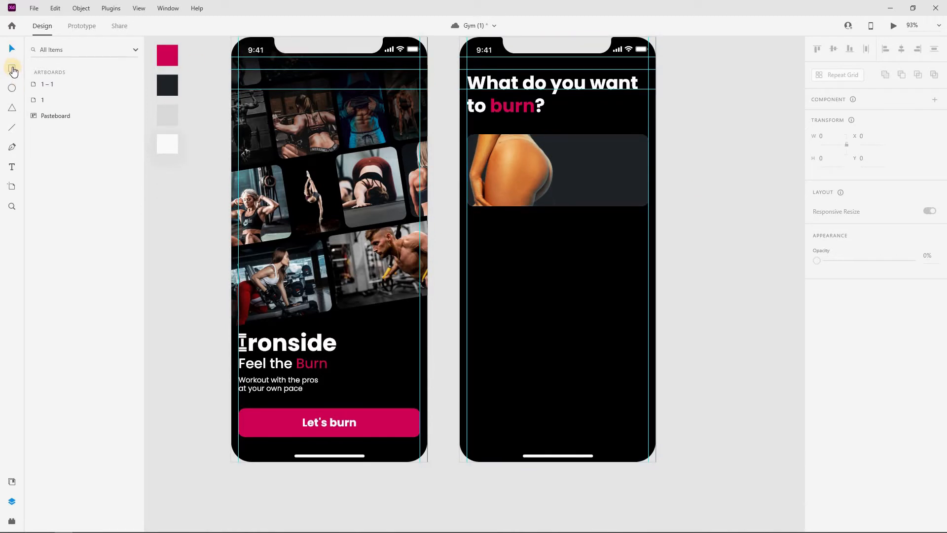
drag(621, 134, 648, 206)
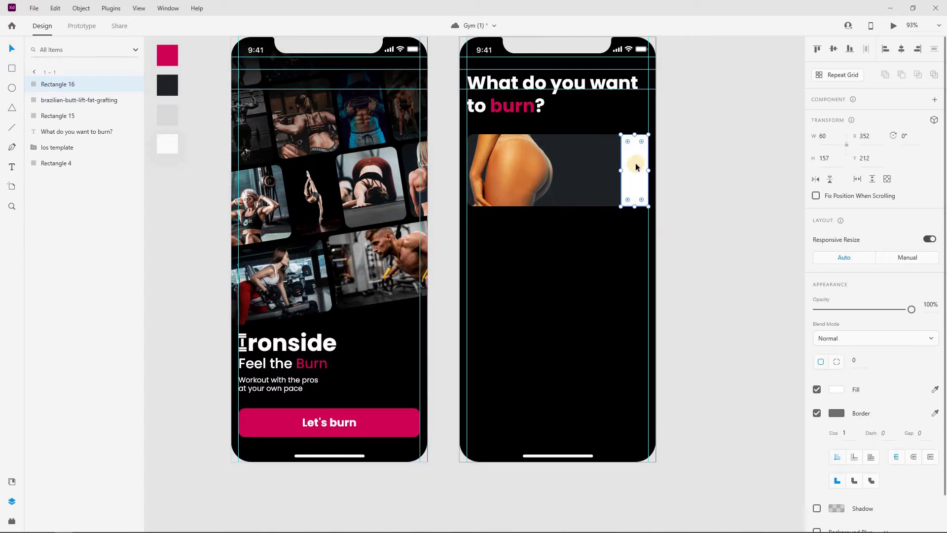
click(817, 145)
text(5)
text(6)
key(Return)
click(667, 235)
click(817, 413)
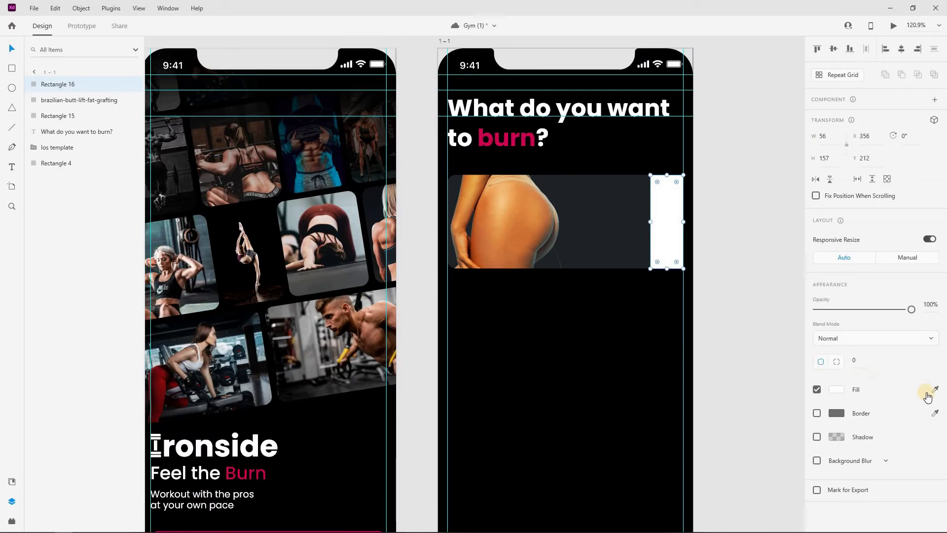
Fill the strip pink and set corner radii 0, 14, 14, 0
click(931, 390)
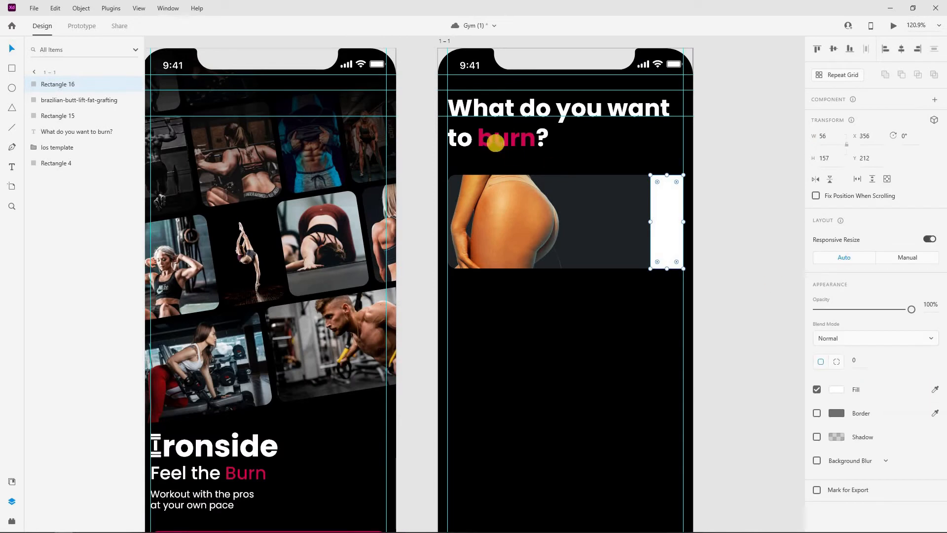
click(516, 139)
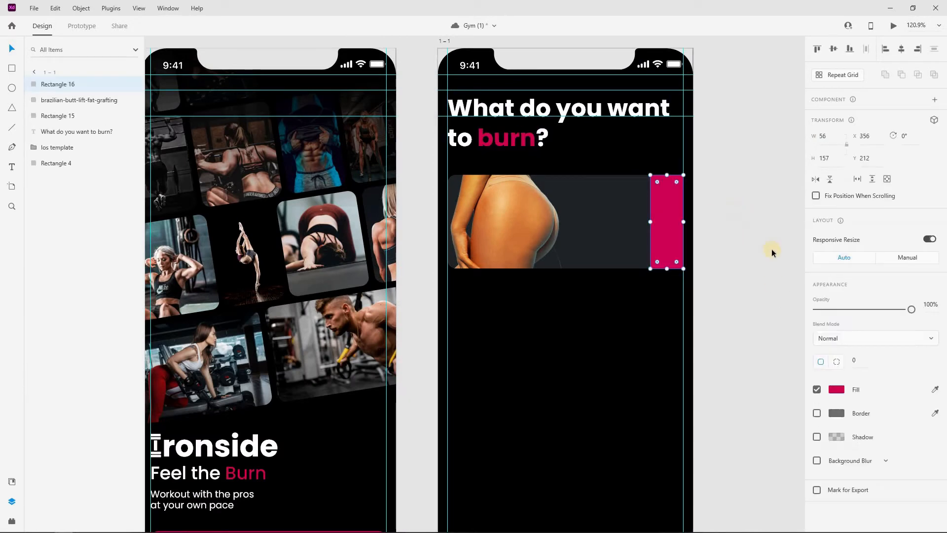
click(903, 357)
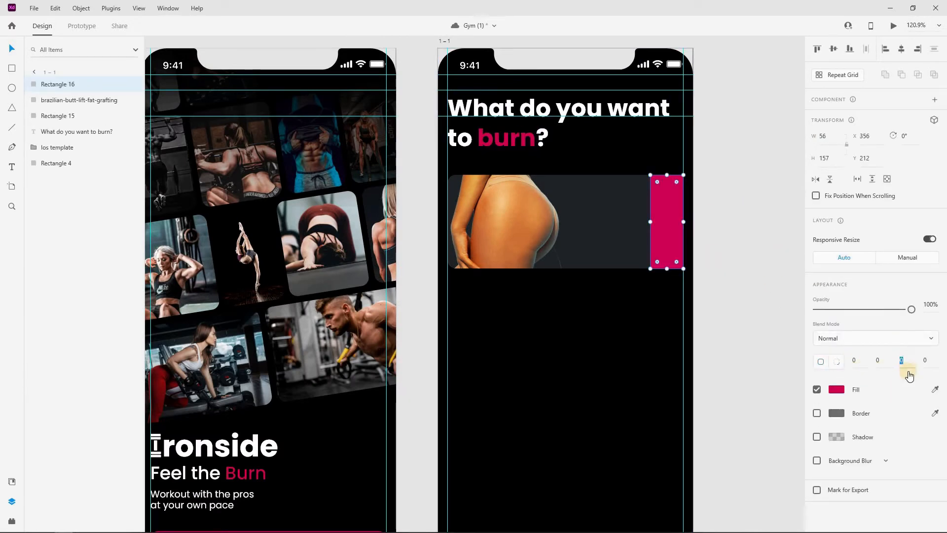
text(14)
click(930, 360)
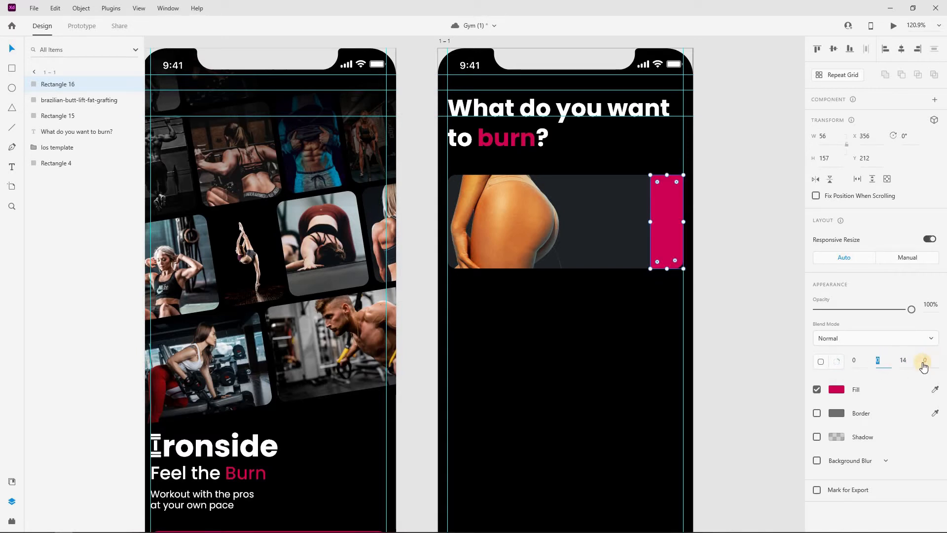
click(905, 360)
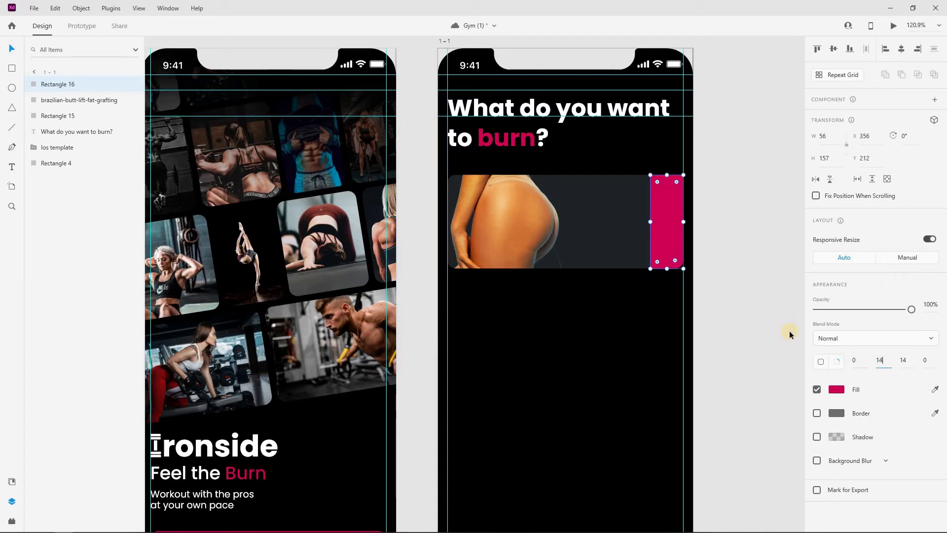
click(471, 157)
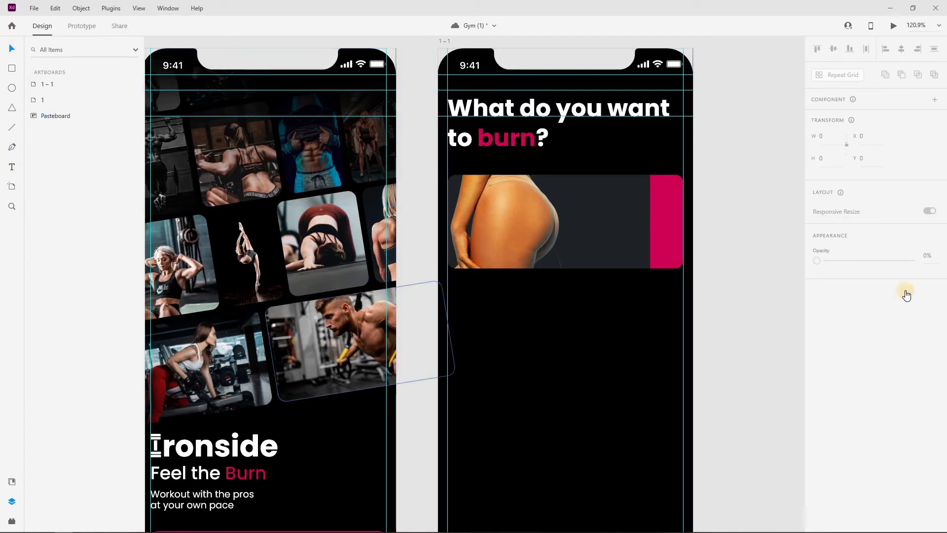
Place a text insertion point on the pink strip for the label
click(12, 167)
click(604, 215)
click(659, 221)
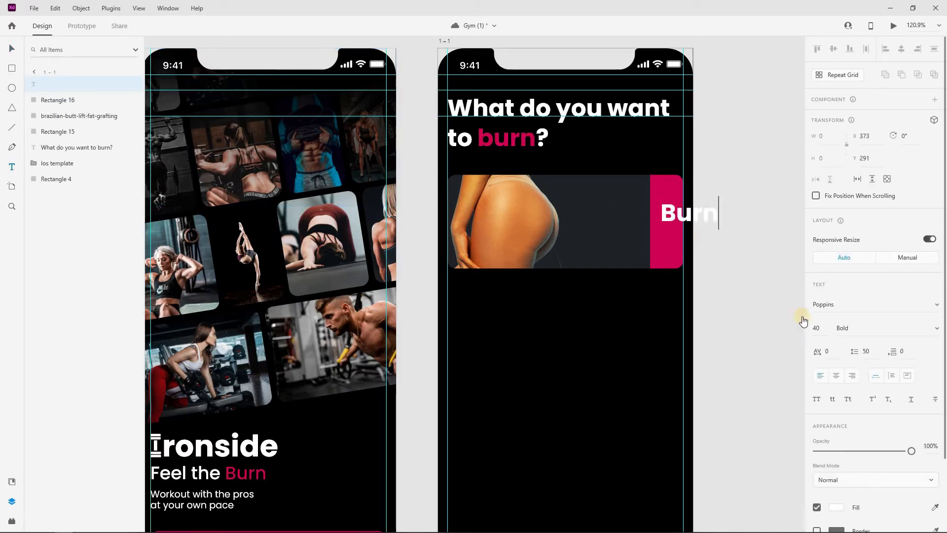
Set the Burn text to Poppins Medium, size 30
click(861, 327)
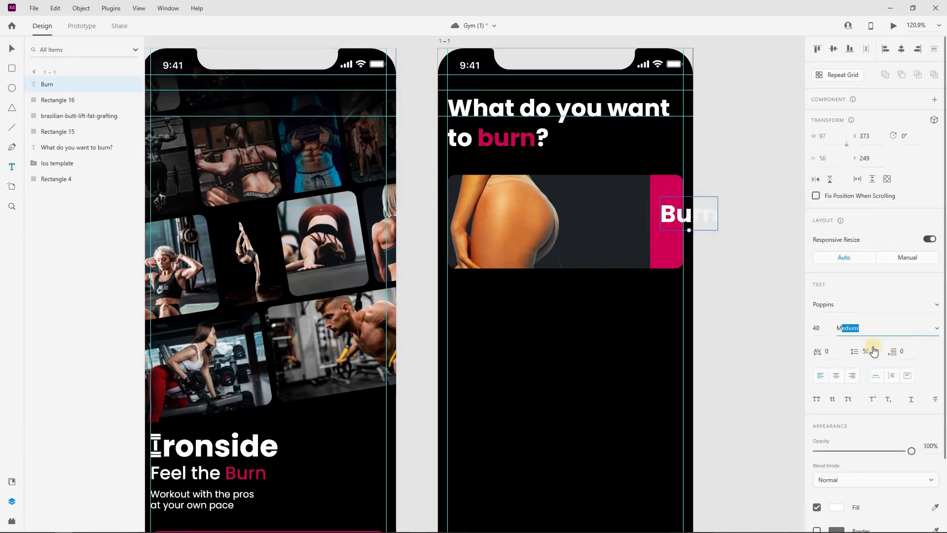
click(825, 329)
text(30)
key(Return)
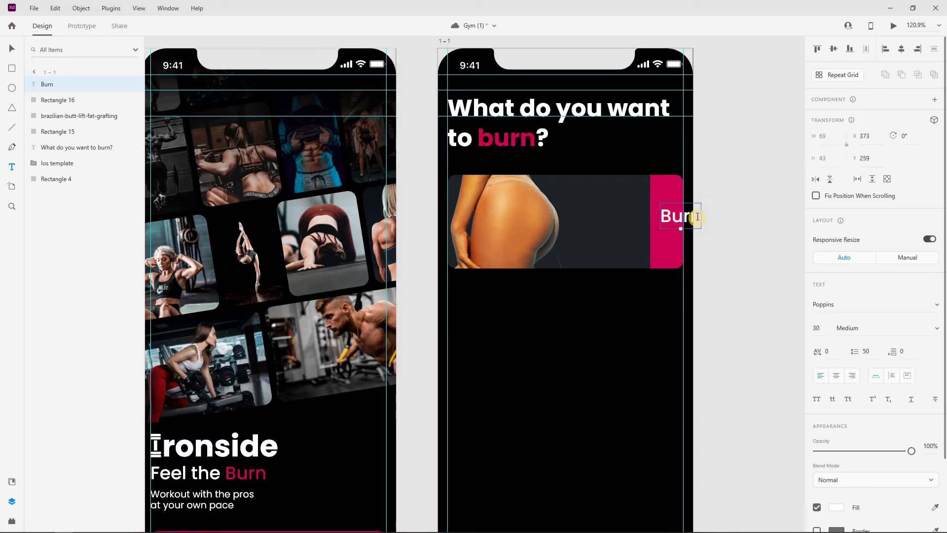
scroll(704, 233, up, 5)
Rotate the Burn text -90° and position it along the pink strip
key(v)
mouse_move(567, 172)
mouse_down()
mouse_move(546, 191)
mouse_move(580, 150)
mouse_up()
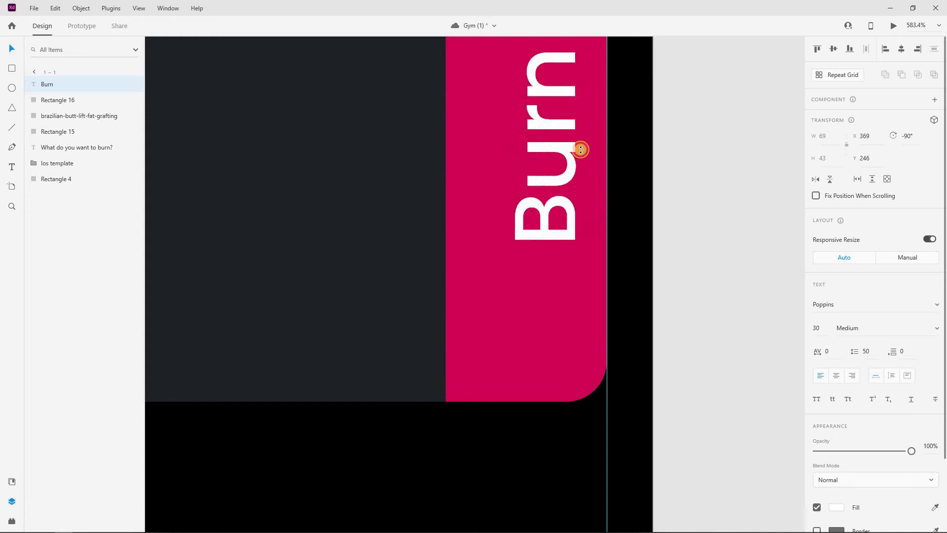
scroll(567, 158, down, 3)
drag(535, 169, 545, 191)
click(689, 182)
scroll(442, 251, down, 5)
scroll(453, 257, left, 2)
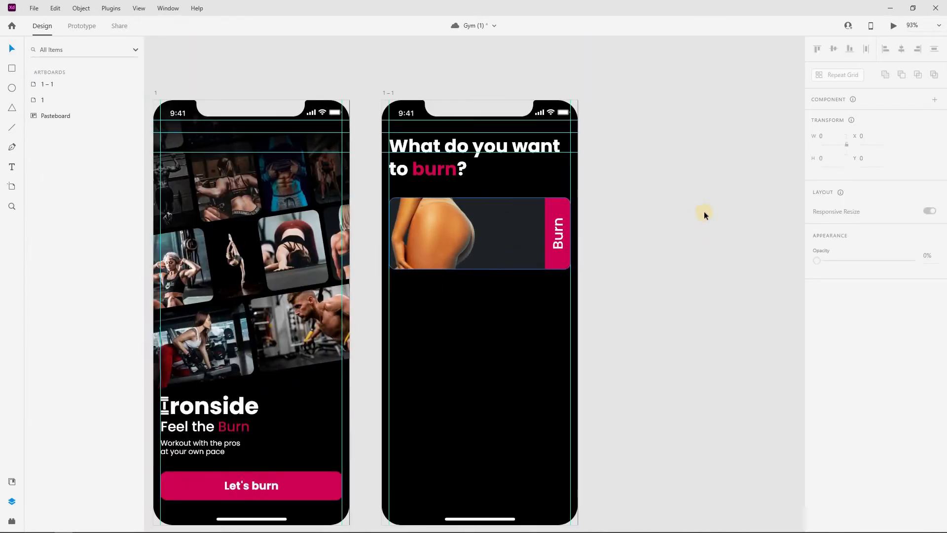
click(515, 265)
Rename the pink strip layer to Burn and the card background to Frame
click(60, 100)
click(59, 119)
double_click(58, 100)
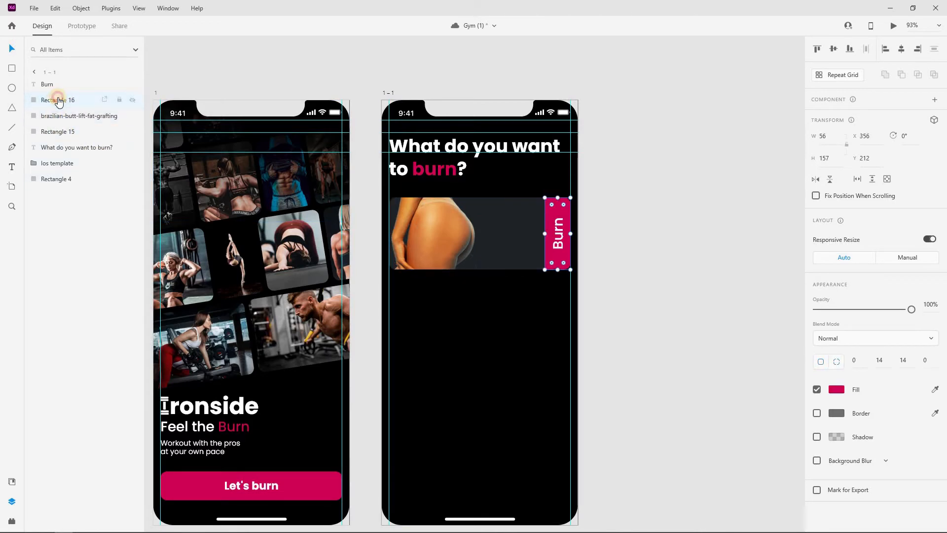
click(51, 132)
double_click(50, 131)
text(Frame)
click(67, 163)
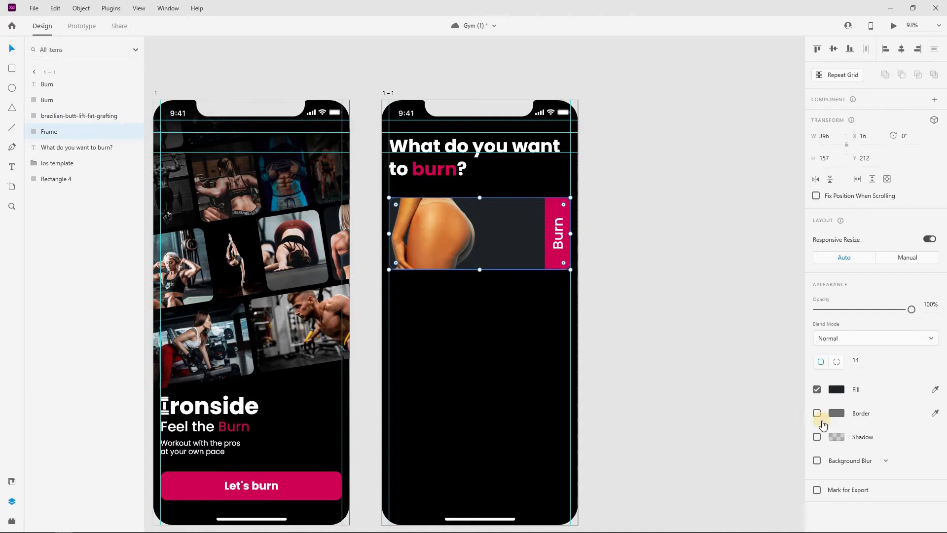
Enable a drop shadow on the card in light grey #D8D8D8 with blur 36
click(836, 437)
scroll(671, 376, down, 4)
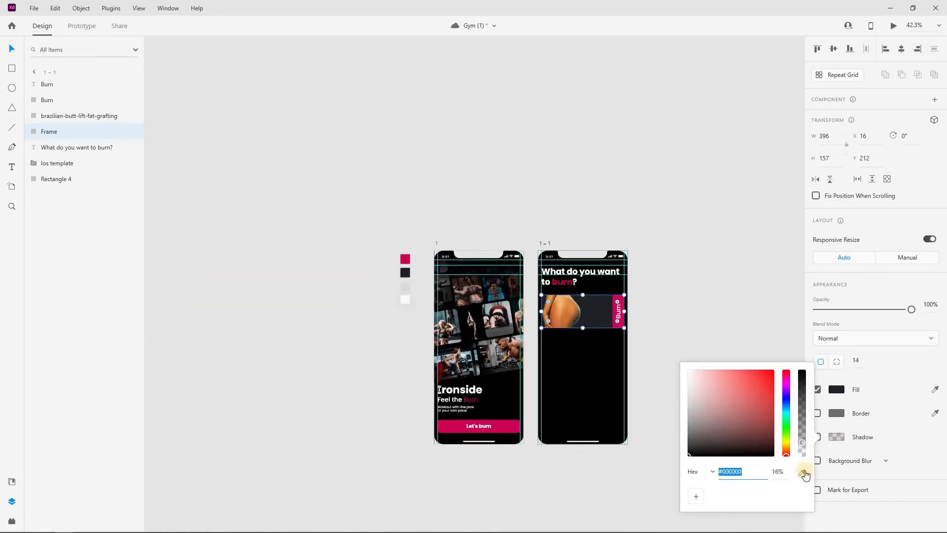
click(802, 472)
click(406, 286)
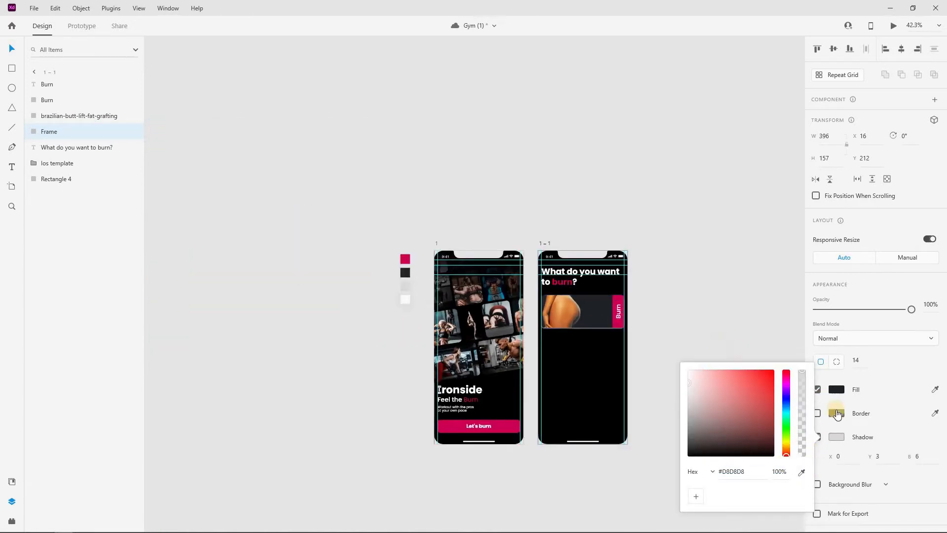
click(839, 437)
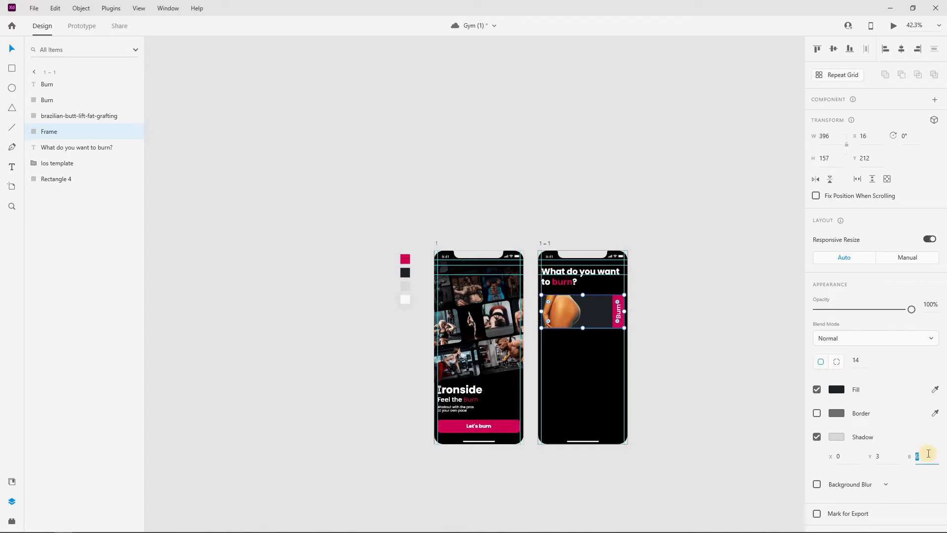
text(36)
key(Return)
Set the shadow's Y offset to 9 and its opacity to 22%
click(883, 457)
text(9)
key(Return)
click(838, 437)
drag(803, 376, 805, 442)
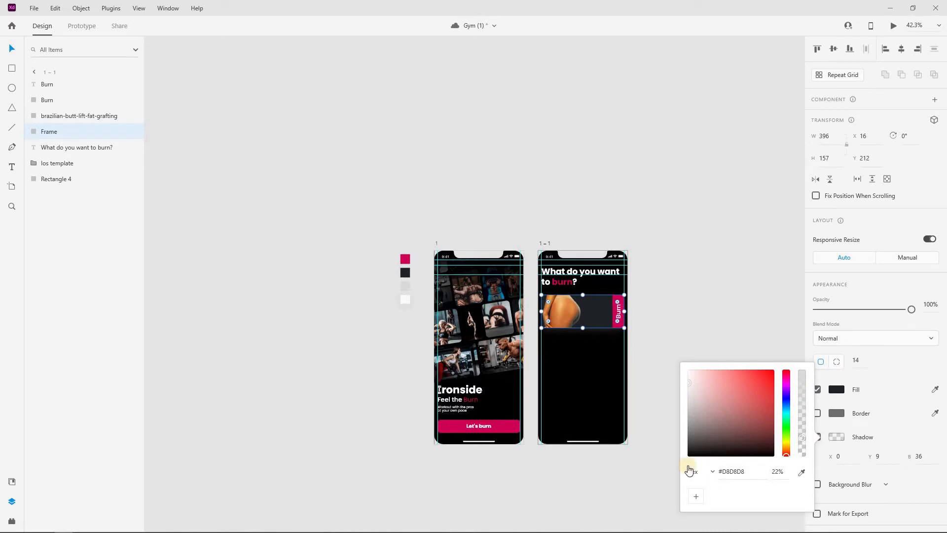
drag(804, 439, 803, 445)
click(651, 369)
scroll(746, 413, up, 5)
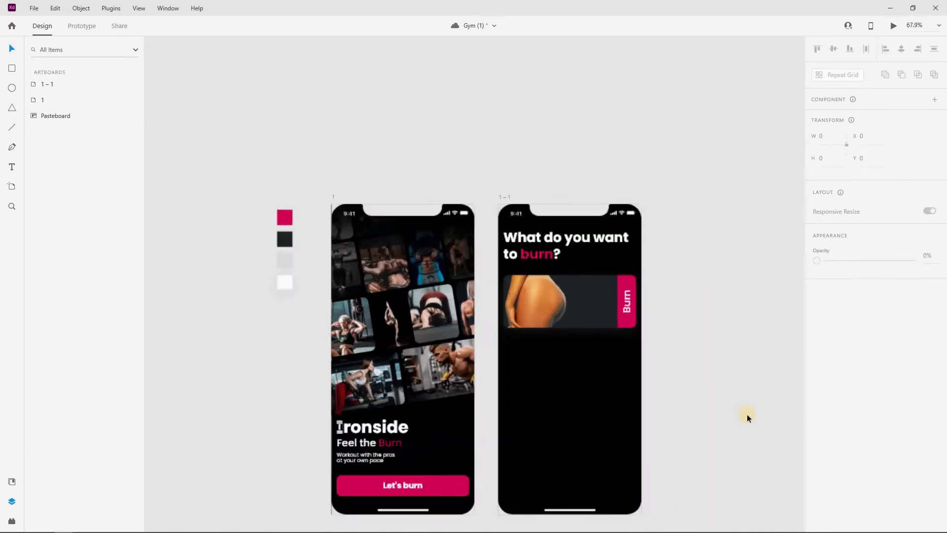
Select the Burn text, pink strip, photo and Frame, then Make Component (Component 2 – 1)
scroll(714, 285, up, 2)
scroll(591, 277, down, 5)
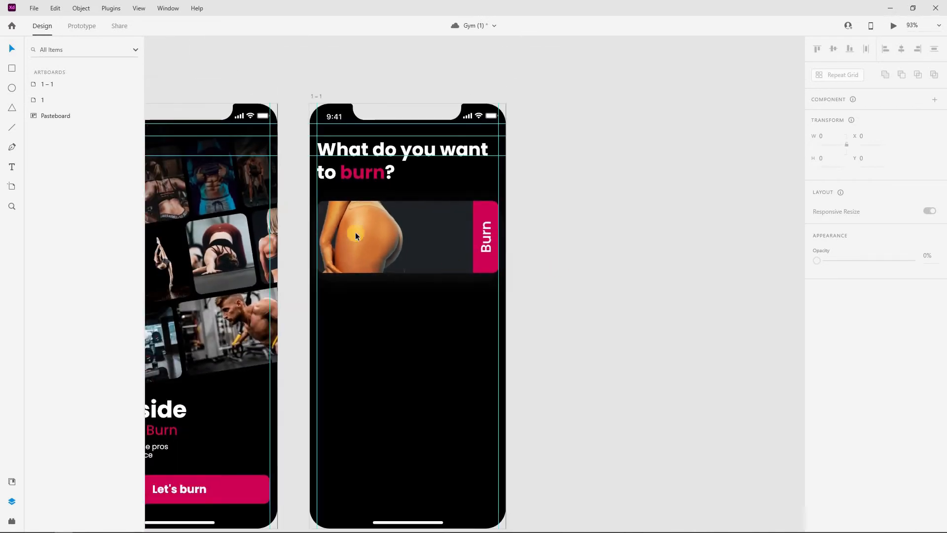
click(591, 233)
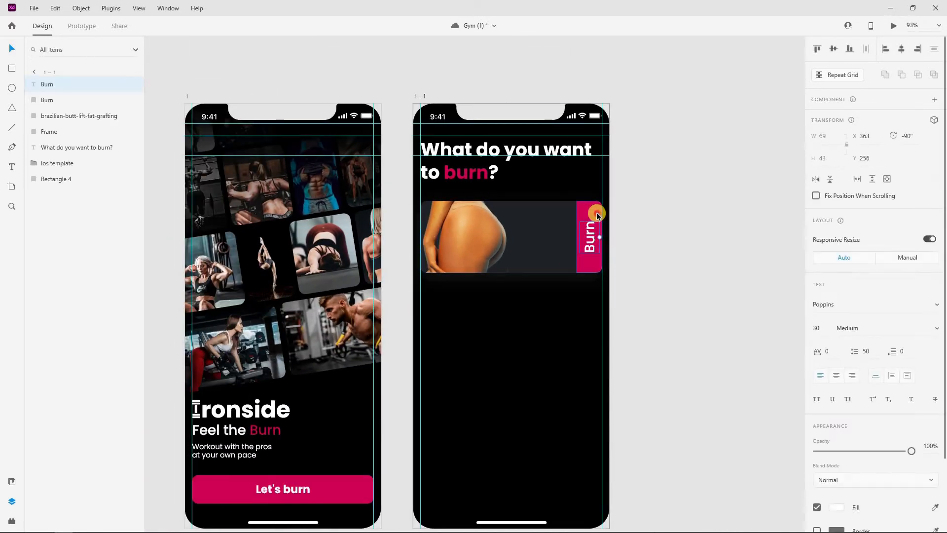
shift+click(596, 212)
shift+click(481, 231)
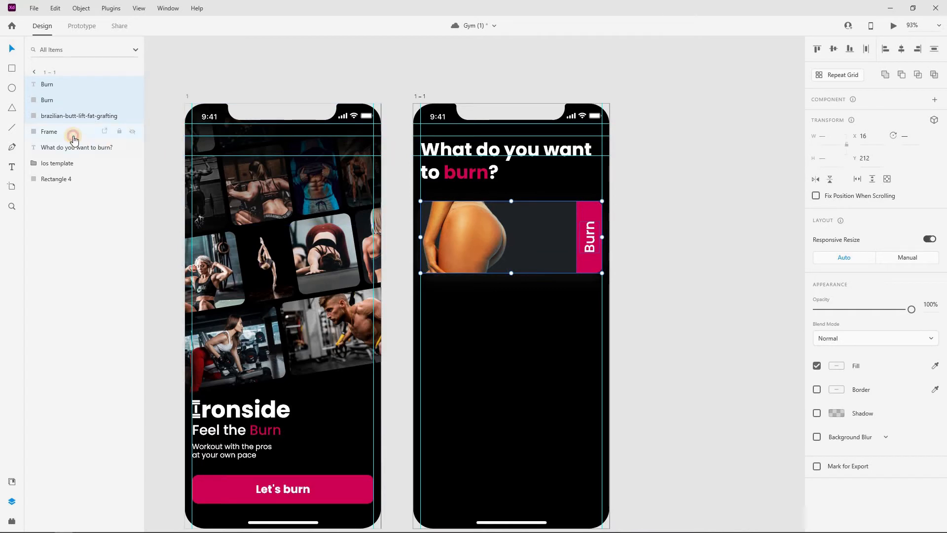
shift+click(73, 132)
right_click(440, 212)
click(494, 376)
click(683, 190)
click(478, 241)
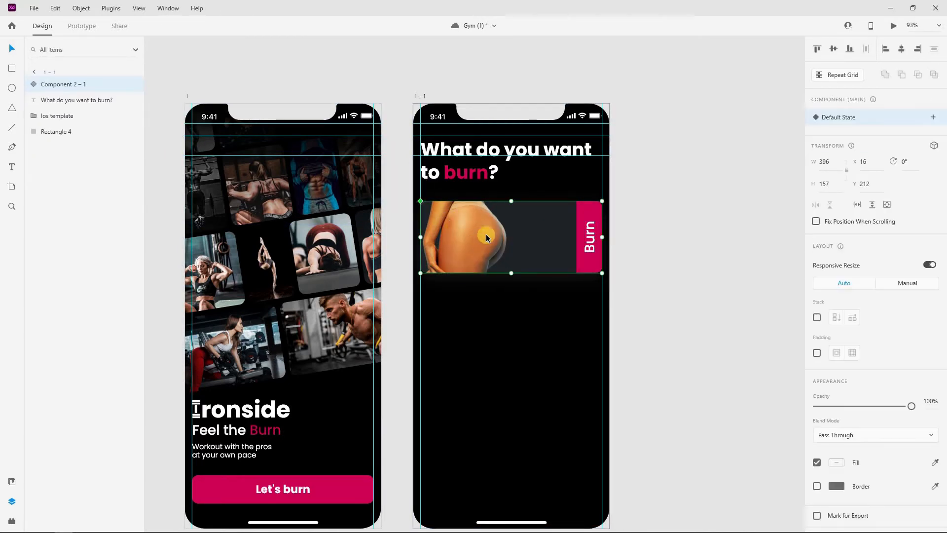
Duplicate the Burn card component twice, stacking the copies below the original
key(Escape)
click(496, 233)
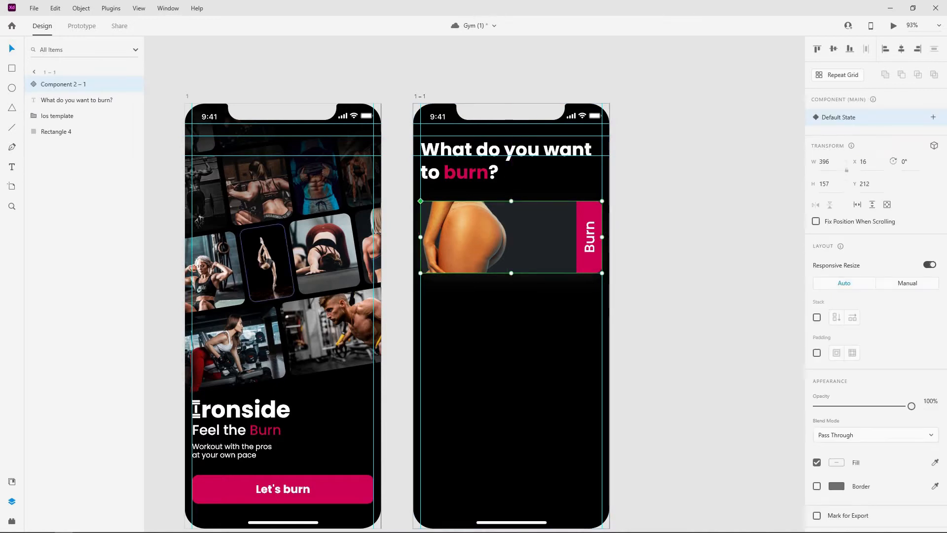
mouse_move(507, 256)
mouse_down()
mouse_move(527, 311)
mouse_move(511, 324)
mouse_move(504, 360)
mouse_up()
key(Escape)
scroll(456, 298, down, 1)
click(643, 271)
scroll(643, 271, down, 3)
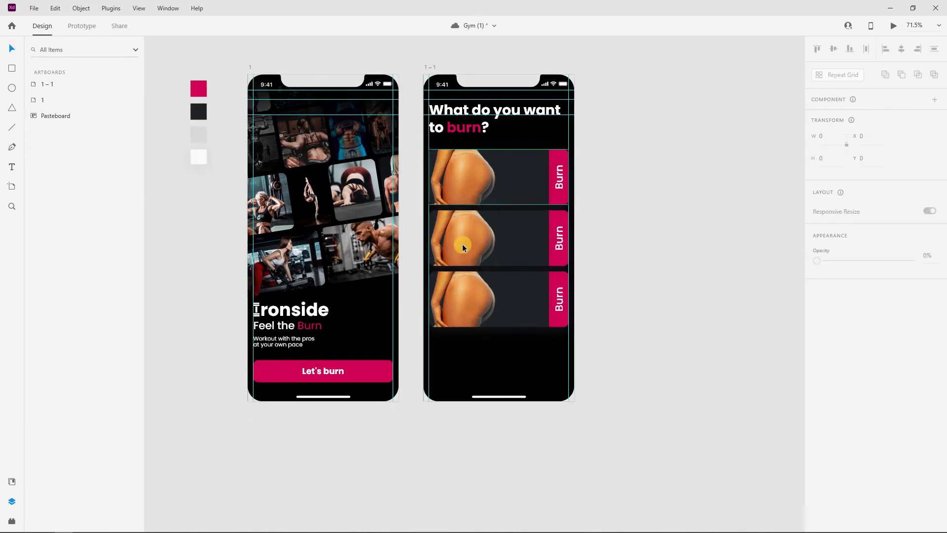
Shrink and reposition the abs photo inside the middle Burn card's mask
click(463, 247)
click(29, 100)
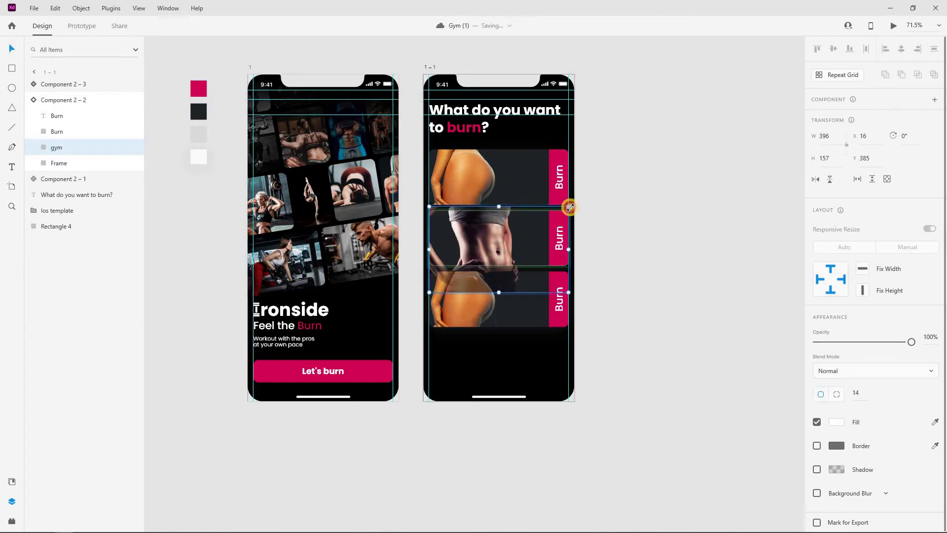
drag(568, 207, 551, 217)
drag(475, 245, 476, 240)
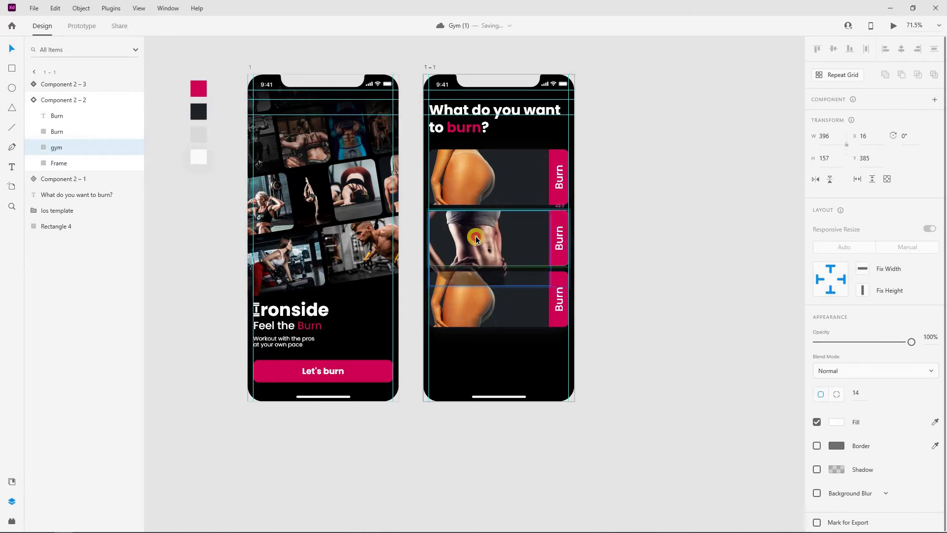
drag(475, 239, 476, 239)
drag(544, 215, 543, 215)
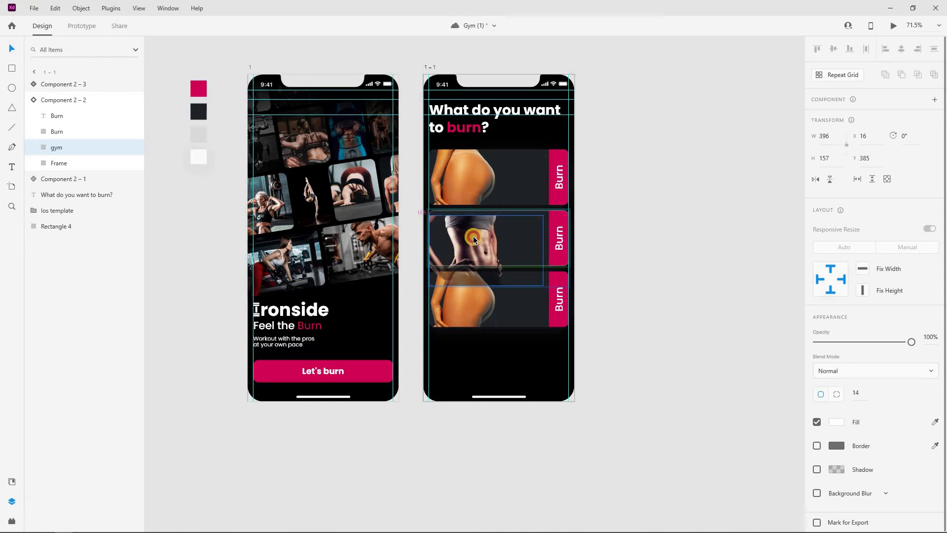
drag(474, 239, 474, 239)
click(647, 216)
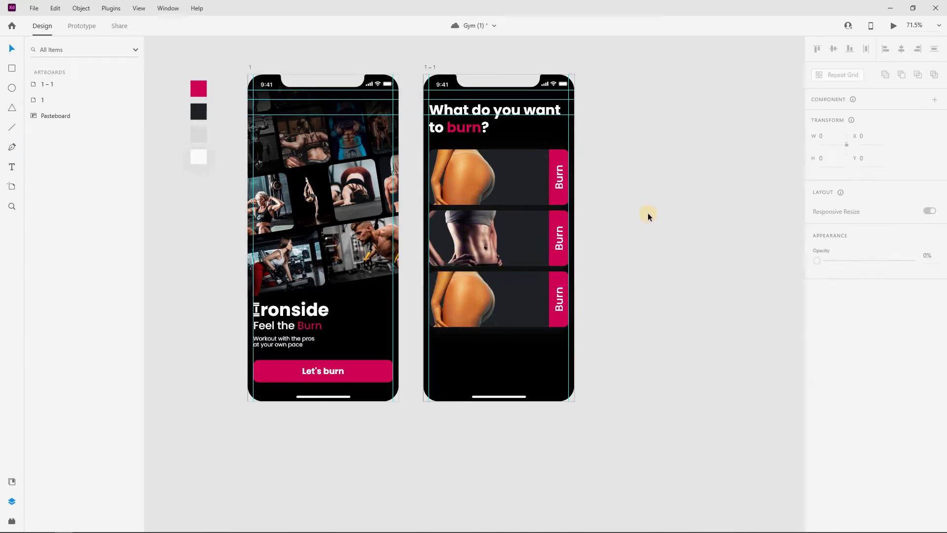
double_click(481, 235)
drag(477, 238, 477, 237)
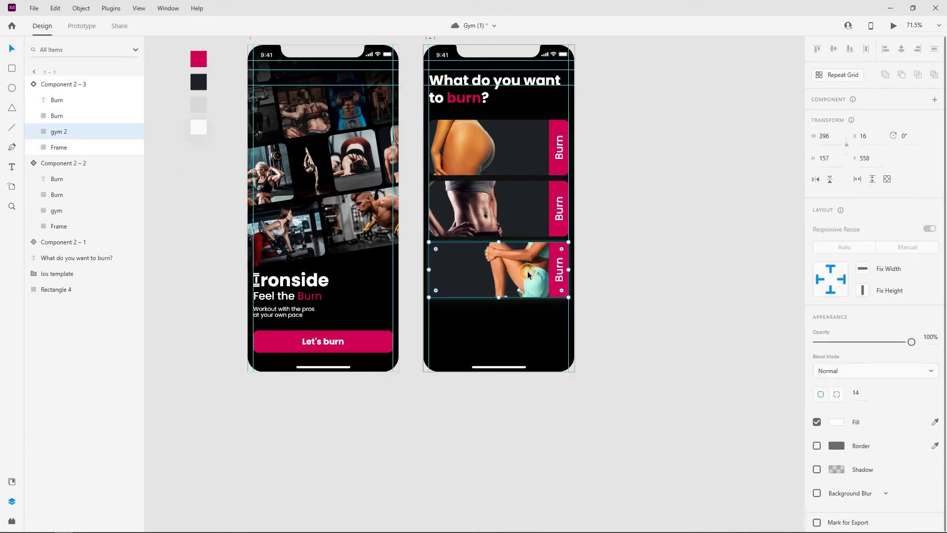
key(Escape)
Scale down and reposition the new photo in the bottom Burn card
click(528, 271)
drag(529, 274, 477, 276)
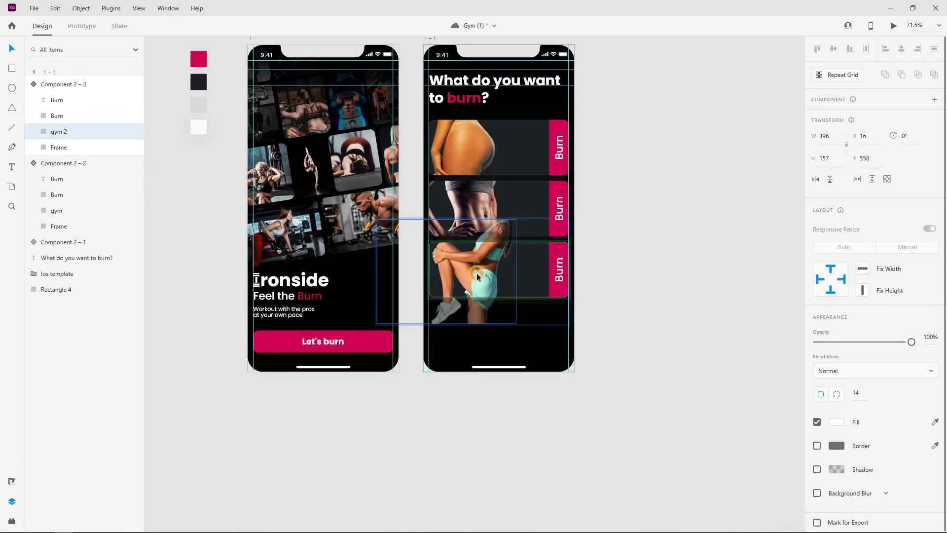
drag(516, 219, 505, 227)
drag(480, 265, 481, 262)
click(634, 222)
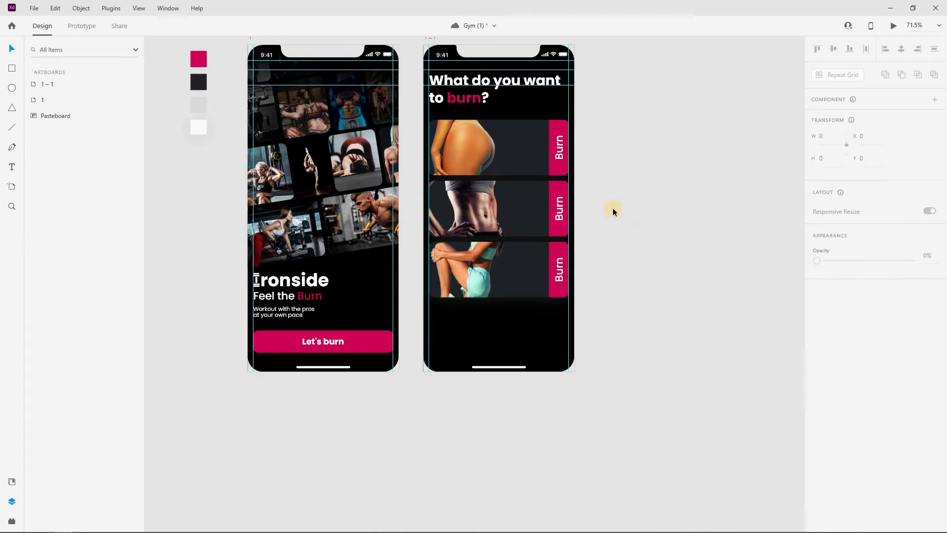
scroll(644, 223, down, 2)
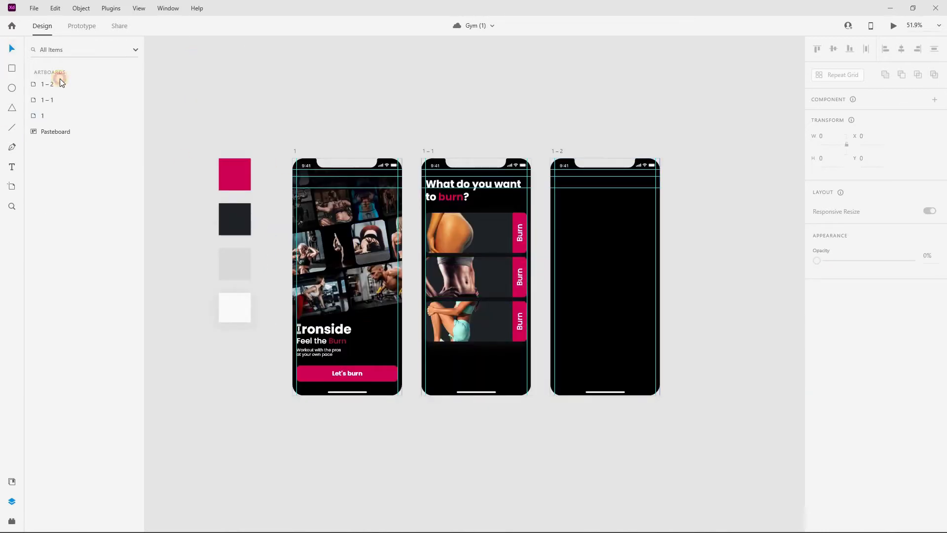
Draw a 437×453 rectangle across the top of artboard 1–2
key(r)
mouse_move(556, 159)
mouse_down()
mouse_move(623, 252)
mouse_move(659, 257)
mouse_up()
click(830, 135)
text(437)
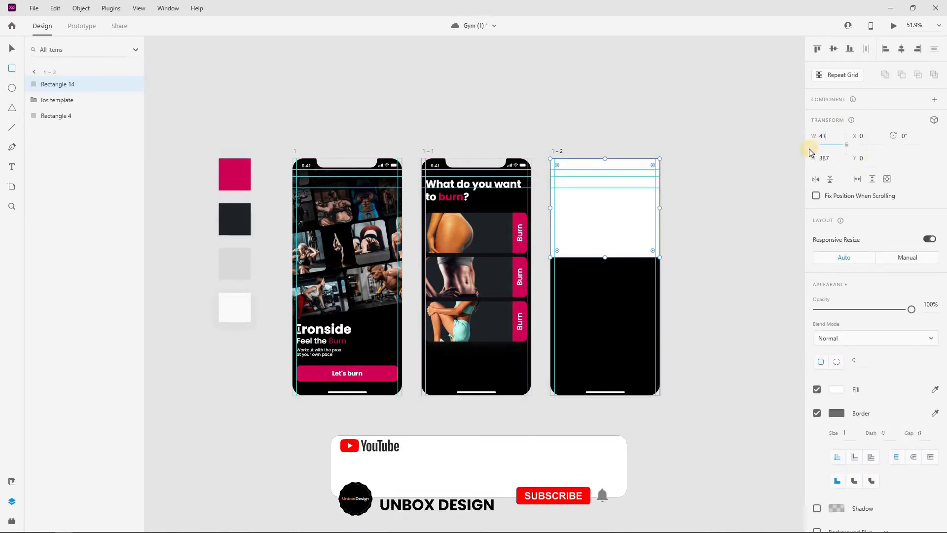
click(822, 158)
text(453)
key(Return)
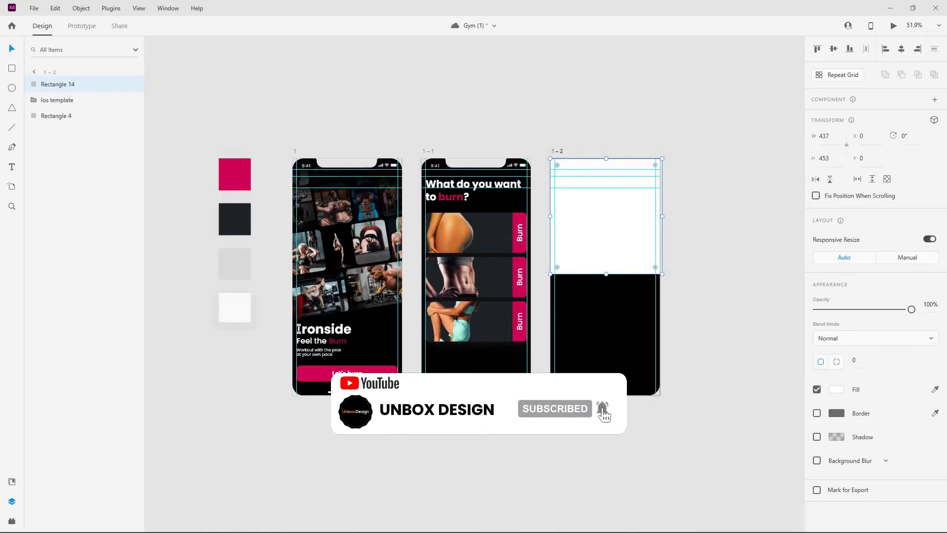
Fill the rectangle with a gym squat photo and slide it left within its mask
drag(429, 256, 628, 223)
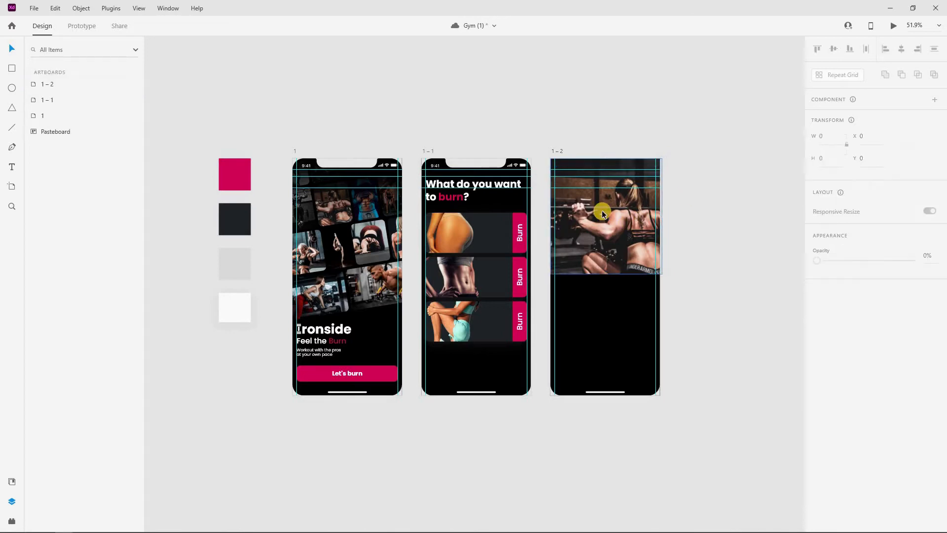
scroll(602, 210, up, 5)
double_click(611, 217)
drag(608, 228, 593, 226)
scroll(593, 233, down, 1)
key(Escape)
scroll(592, 233, down, 3)
click(730, 205)
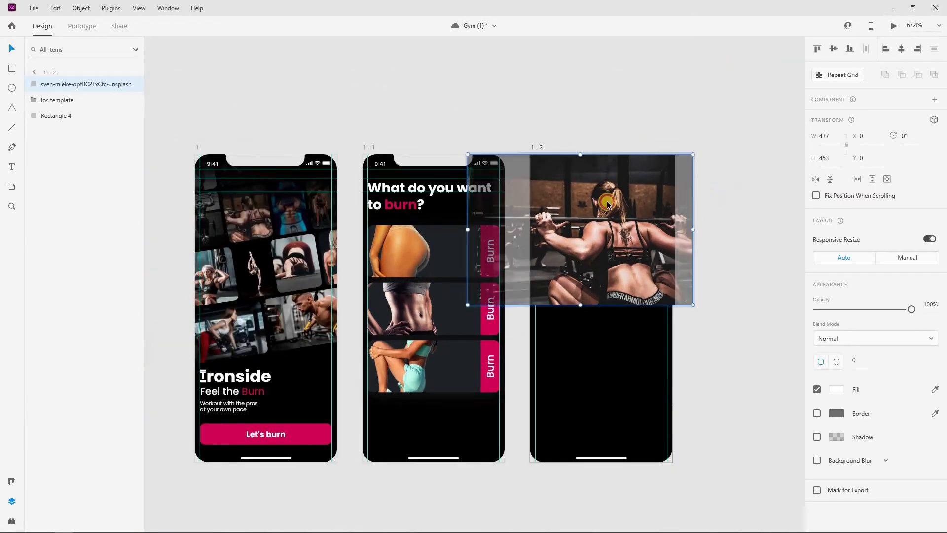
click(581, 239)
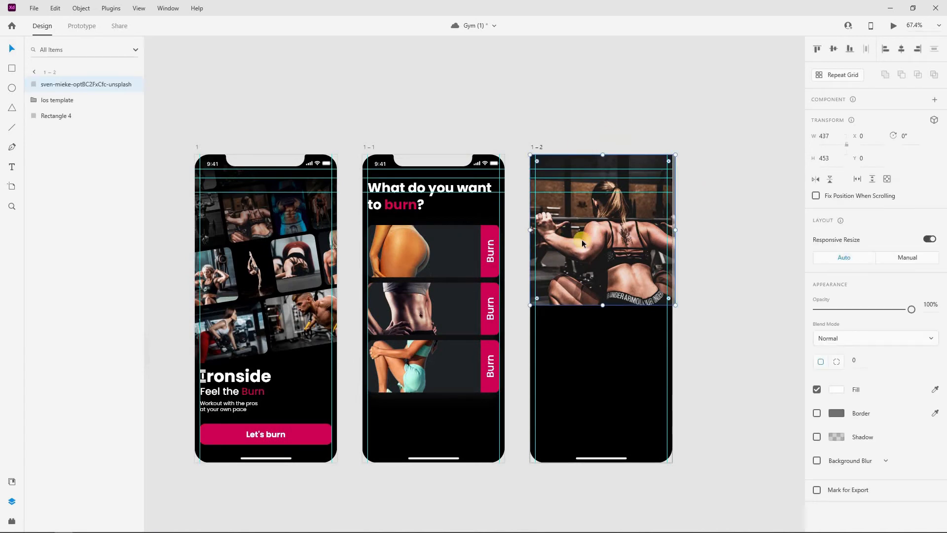
click(535, 131)
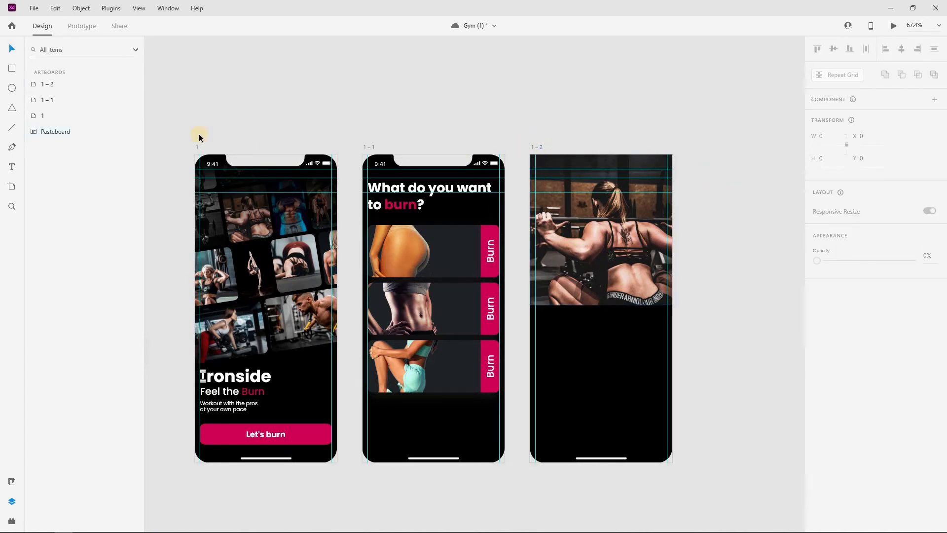
Move the iOS status bar template above the photo in artboard 1–2's layers
click(36, 85)
double_click(36, 86)
drag(54, 102, 86, 96)
Copy the gradient overlay from artboard 1 onto the top of artboard 1–2
scroll(537, 197, left, 3)
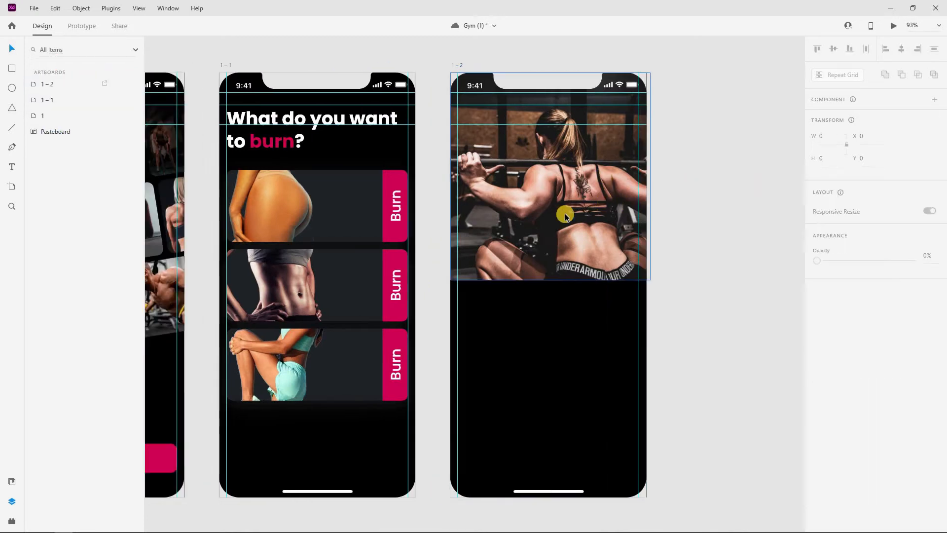
scroll(543, 220, down, 4)
click(272, 179)
drag(272, 166, 554, 194)
scroll(552, 175, up, 3)
scroll(552, 193, down, 2)
Place a vertically flipped copy of the gradient at the photo's bottom edge
click(662, 159)
drag(583, 156, 585, 283)
click(830, 180)
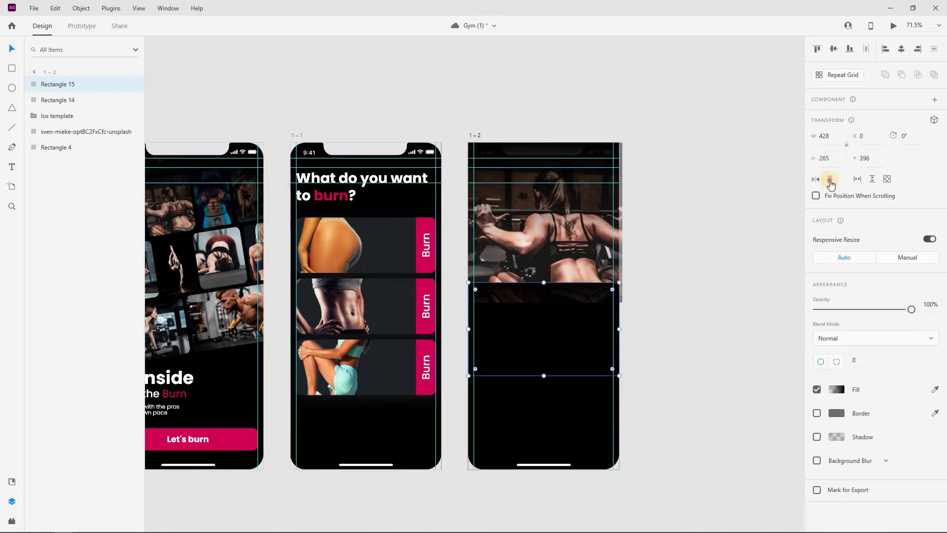
Start a text box in the black area below the workout photo
click(696, 258)
drag(696, 258, 665, 237)
scroll(576, 266, down, 1)
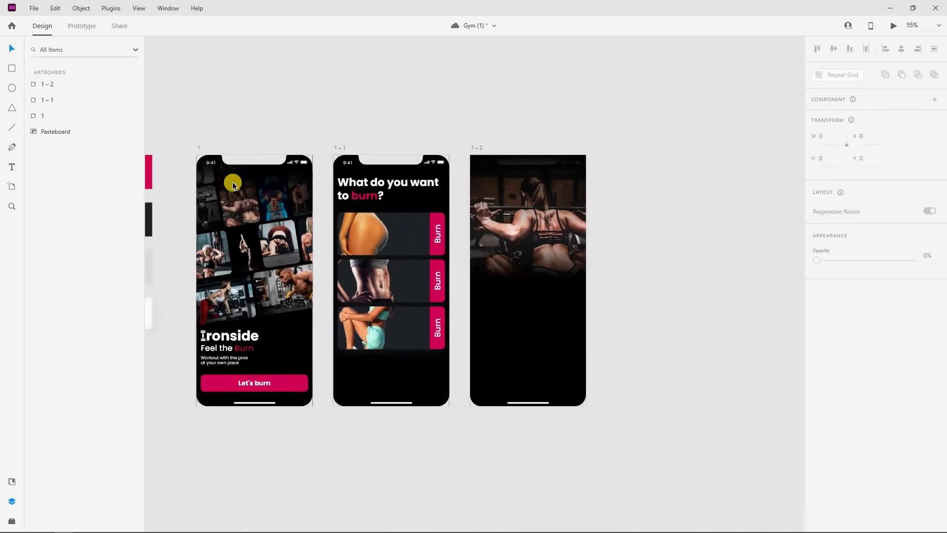
scroll(513, 247, left, 2)
click(629, 321)
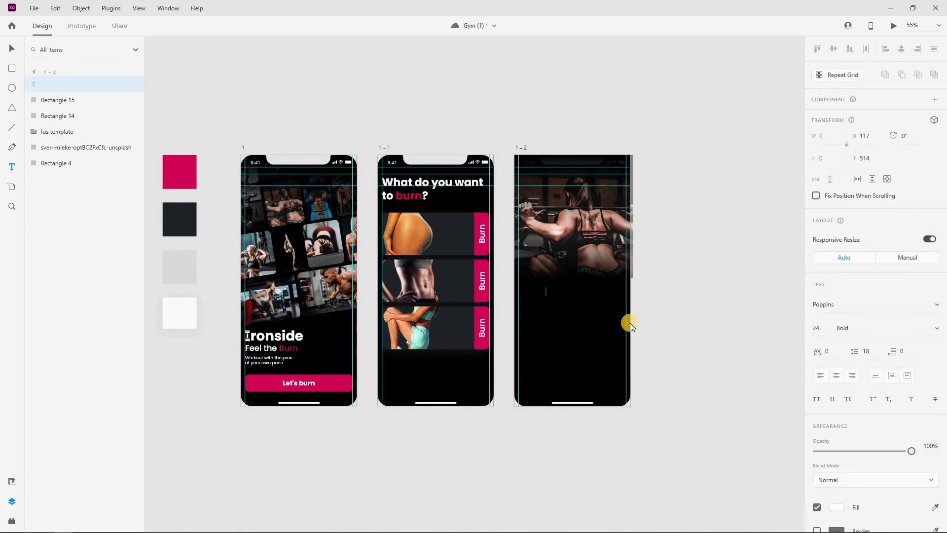
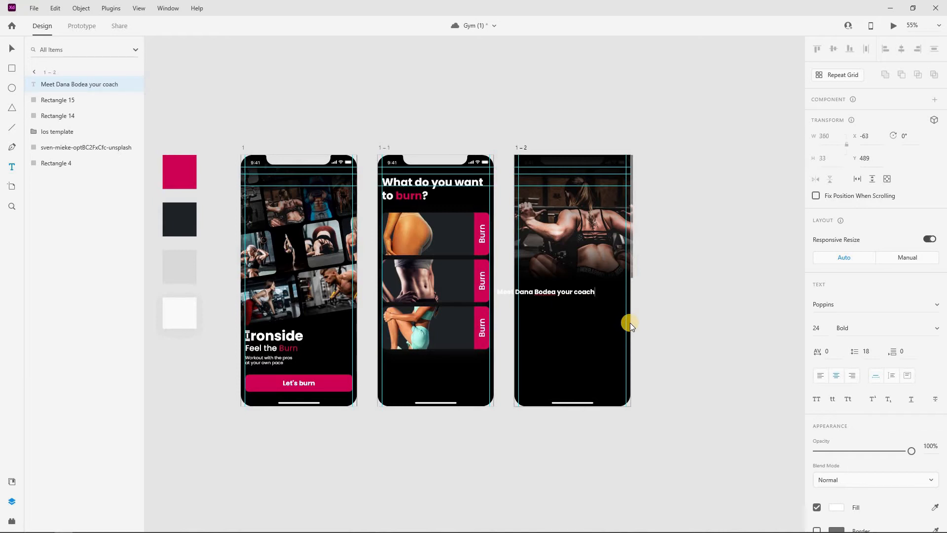
Type the three-line coach introduction ending with 'her daily routine'
key(Return)
text(as she takes your through)
key(Return)
text(her dail)
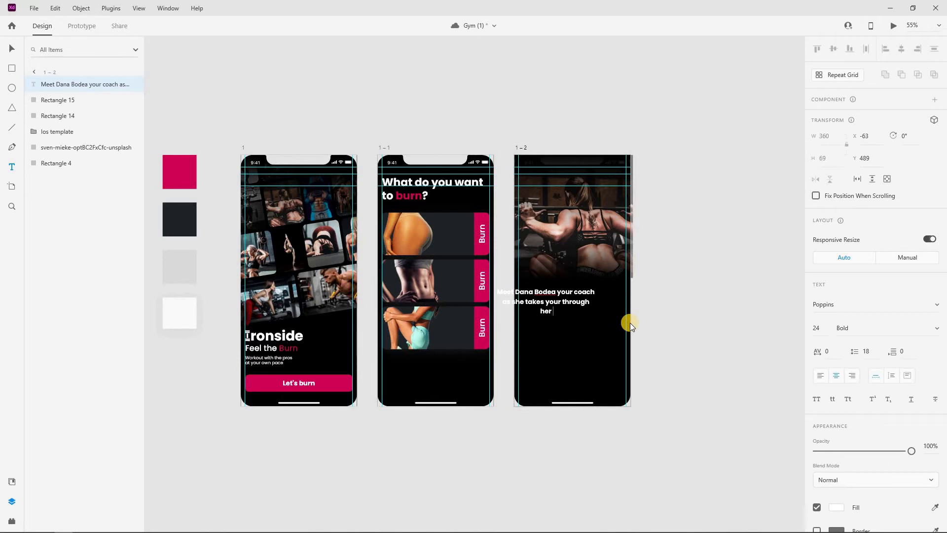
text(y routine)
Set the coach text to 18 pt Regular and centre it horizontally in artboard 1–2
click(822, 328)
text(18)
click(861, 333)
text(R)
click(591, 277)
key(Escape)
click(570, 295)
drag(570, 295, 566, 265)
scroll(587, 284, up, 5)
scroll(581, 285, down, 1)
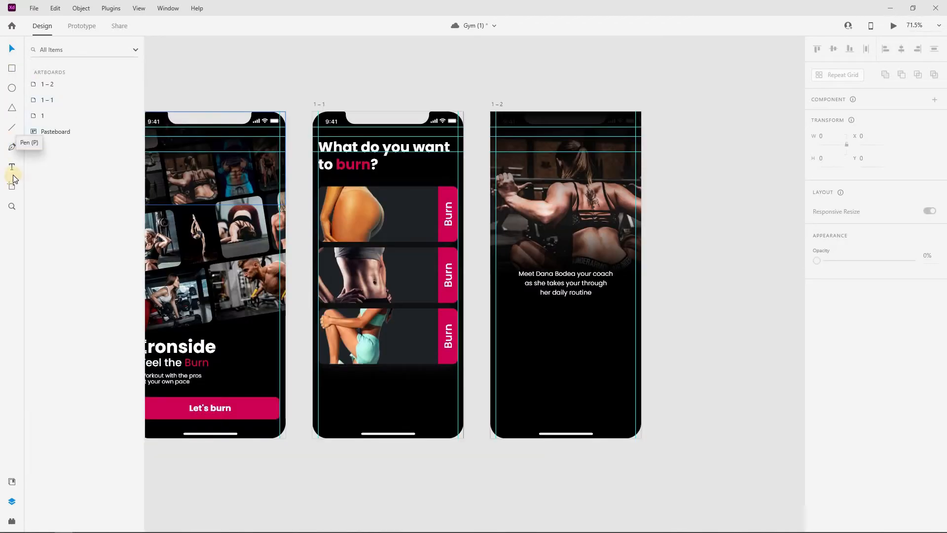
Add a 'Diet' heading below the coach text in Bold at size 20
click(13, 174)
click(503, 309)
text(Diet)
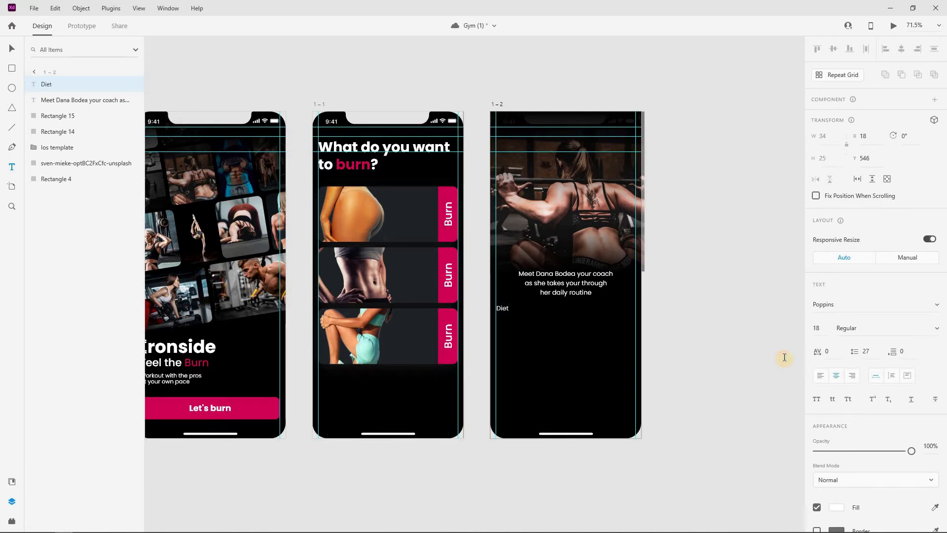
key(Escape)
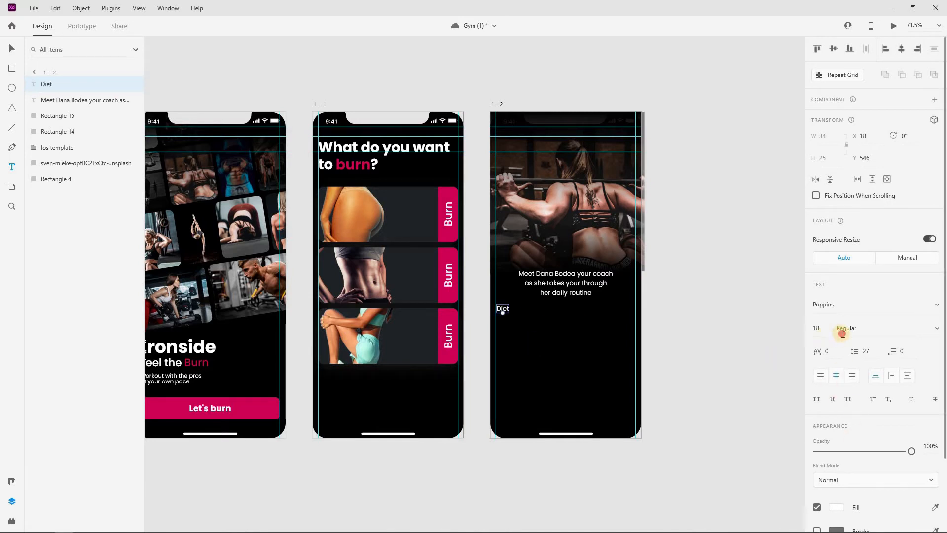
double_click(878, 328)
text(Bold)
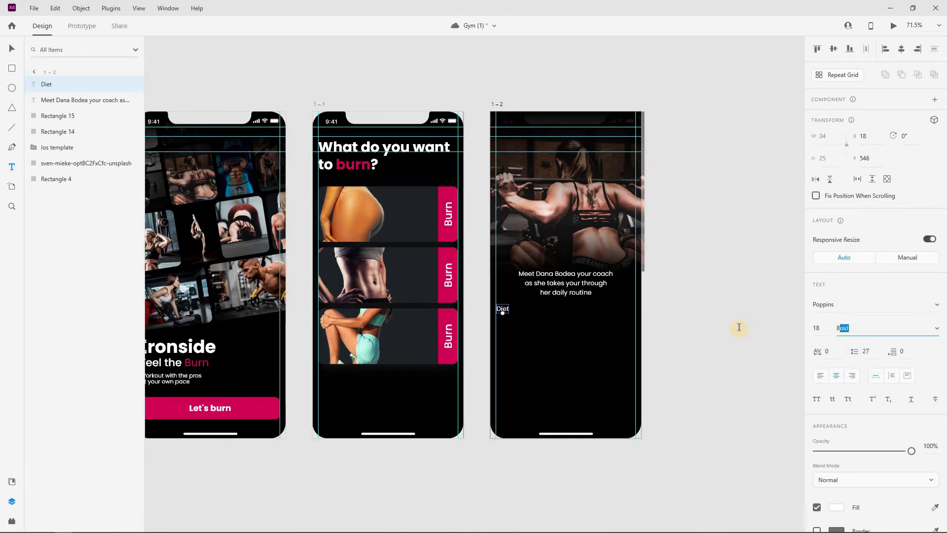
key(Return)
text(20)
key(Return)
Nudge the Diet heading slightly lower and check its spacing from the paragraph
scroll(488, 329, up, 3)
click(12, 50)
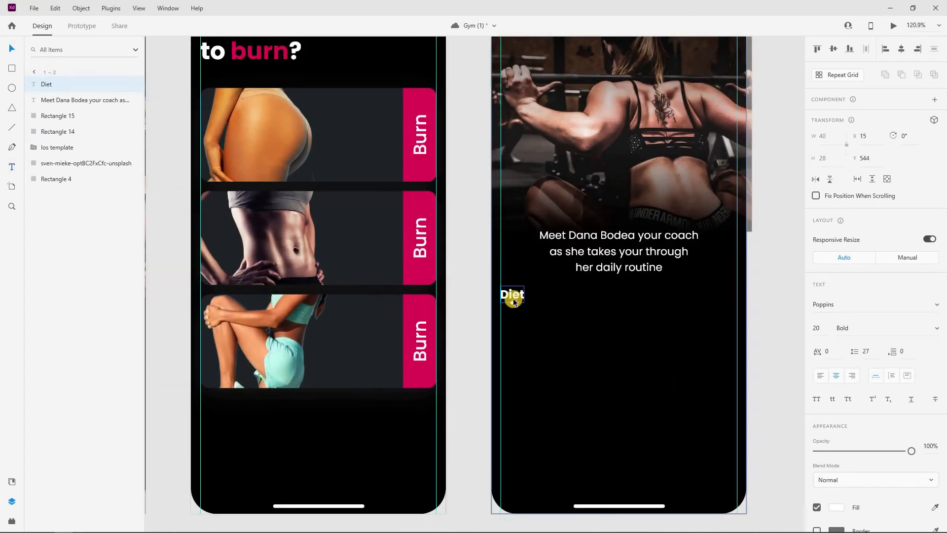
scroll(513, 298, up, 3)
drag(509, 289, 518, 295)
right_click(519, 299)
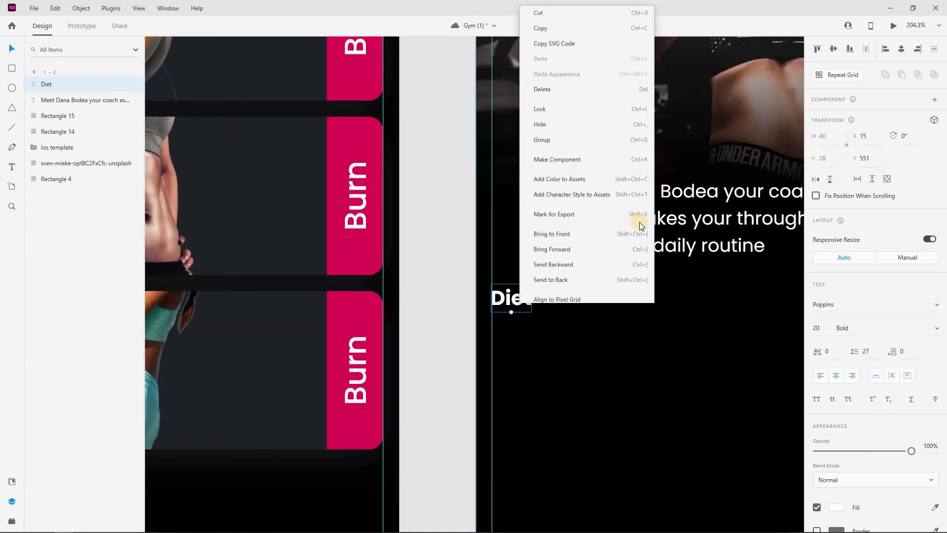
click(405, 338)
key(alt)
click(406, 294)
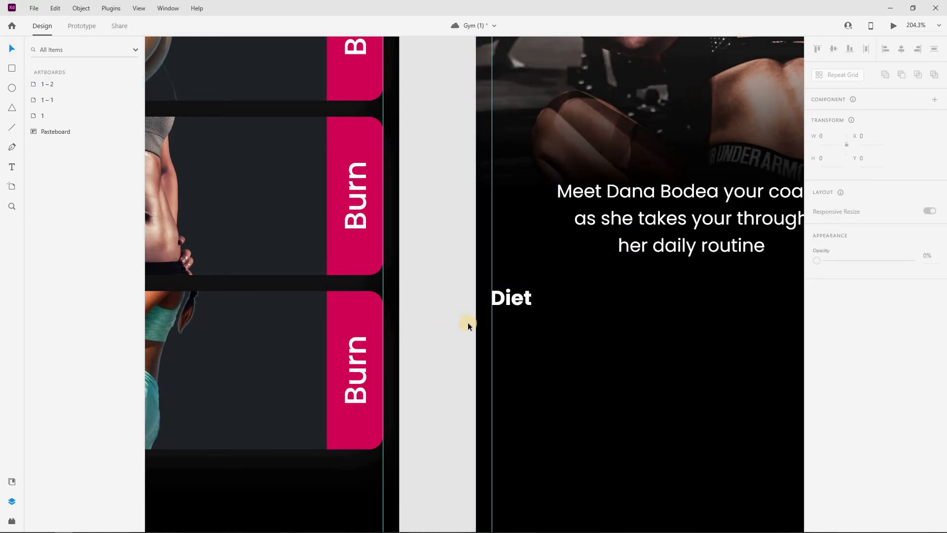
scroll(468, 322, down, 4)
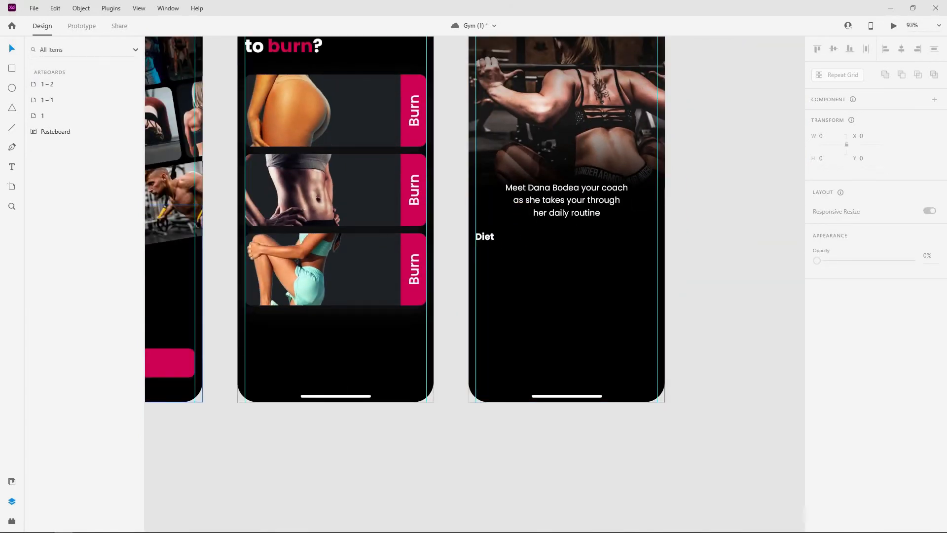
Draw a white card rectangle below the Diet heading sized 123 by 160
click(12, 68)
drag(476, 250, 529, 314)
click(824, 136)
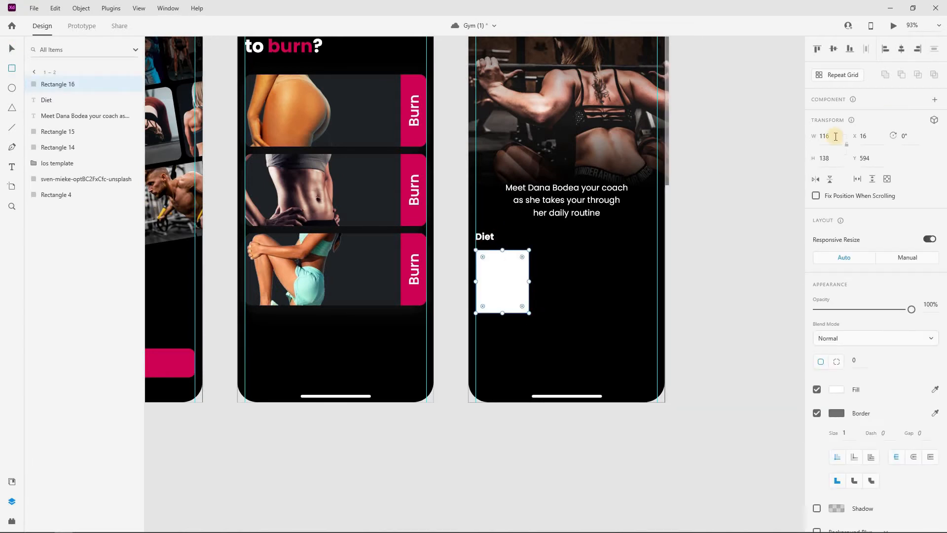
text(123)
click(824, 158)
text(160)
key(Return)
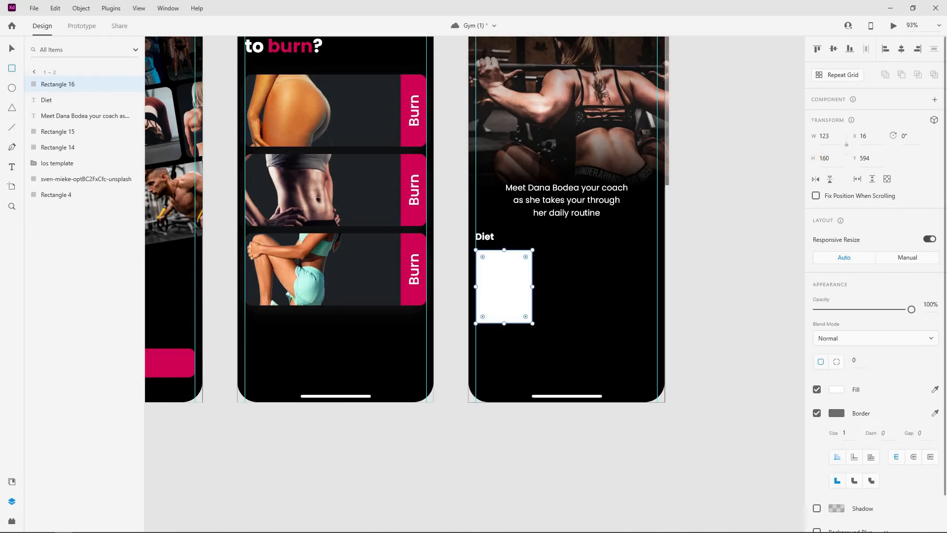
Give the card a corner radius of 14 and remove its border
click(859, 362)
text(10)
key(Return)
key(Up)
click(13, 46)
click(817, 414)
click(745, 300)
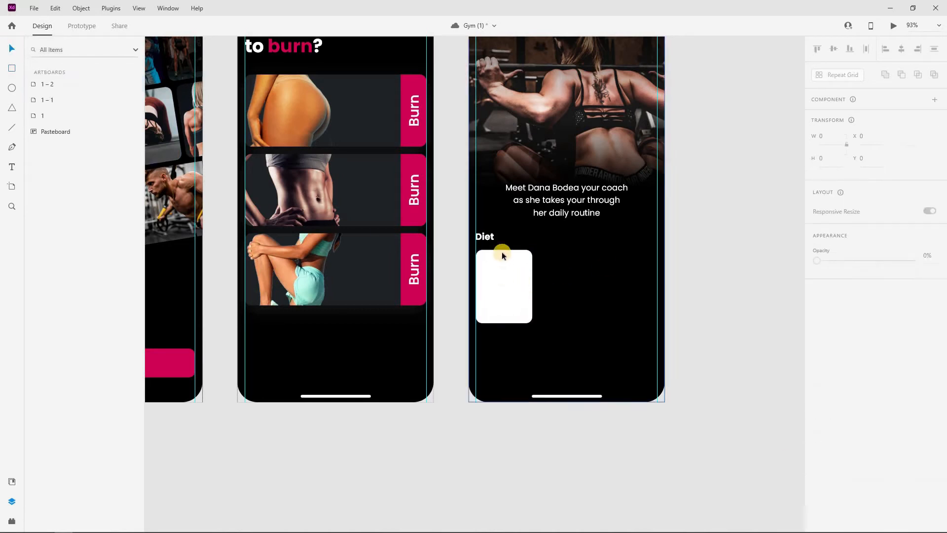
Move the iOS template layer to the top of artboard 1–2's layers
scroll(572, 218, up, 1)
click(572, 218)
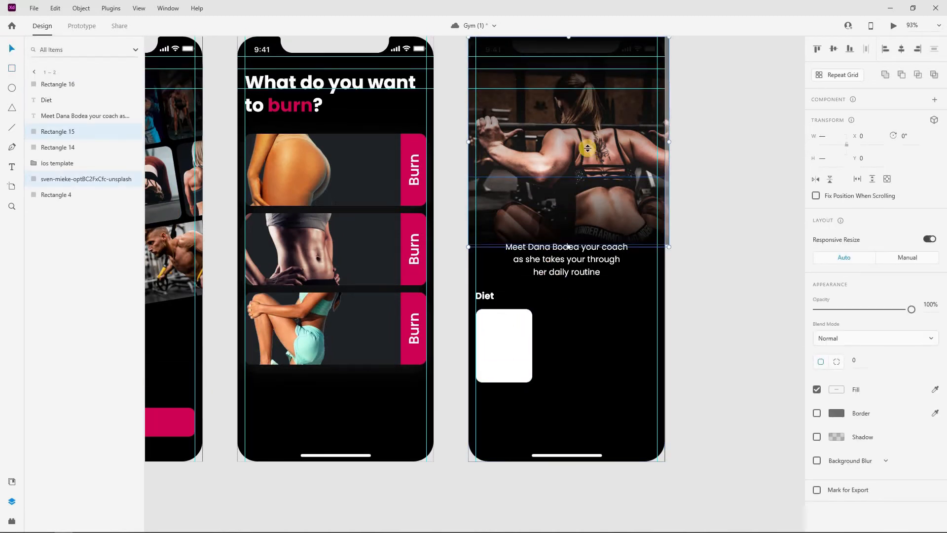
scroll(641, 197, up, 1)
double_click(55, 86)
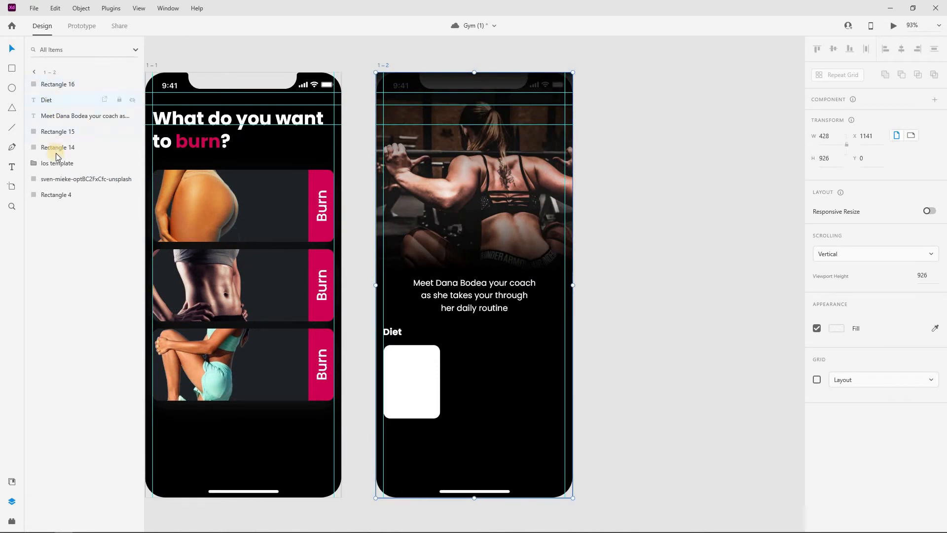
drag(56, 163, 114, 83)
click(673, 138)
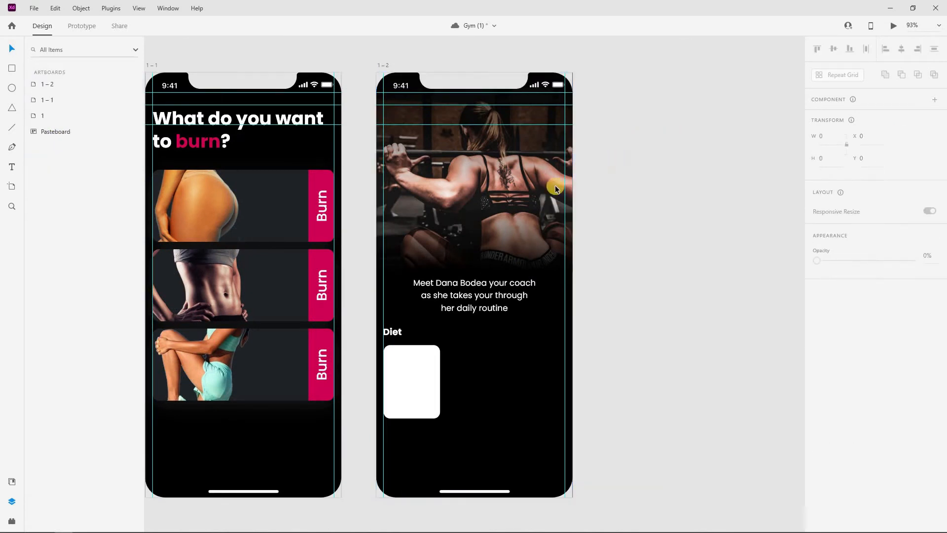
Nudge the coach introduction text up and move the Diet heading and card higher
scroll(554, 188, down, 2)
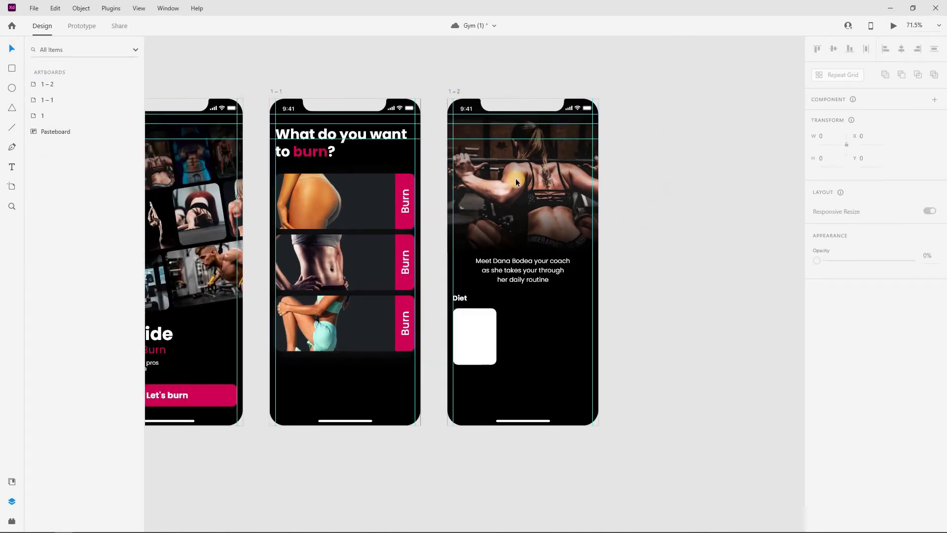
click(511, 271)
key(shift+Up)
key(shift+Up)
key(shift+Up)
key(shift+Up)
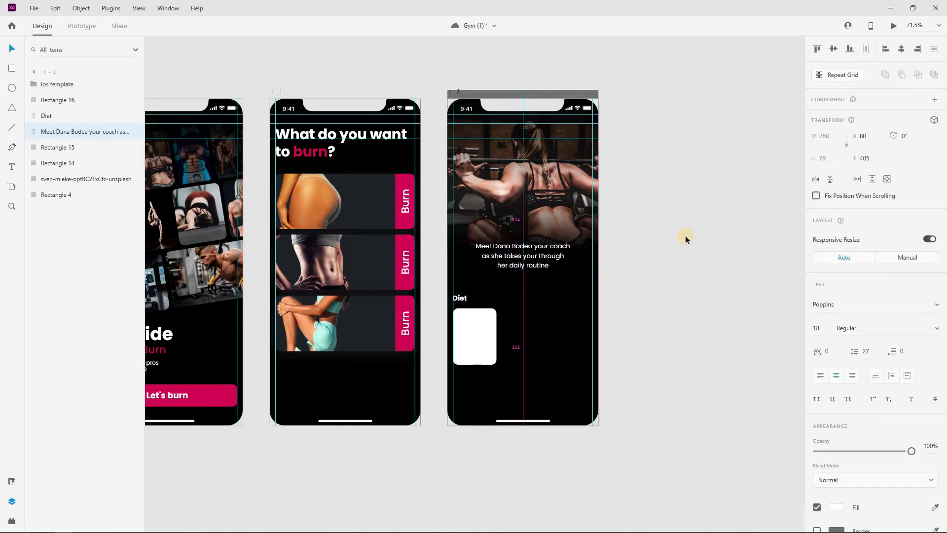
click(685, 239)
scroll(465, 300, up, 3)
click(458, 315)
shift+click(472, 358)
drag(472, 349, 472, 324)
click(715, 255)
Nudge the coach text and the Diet heading with its card up slightly further
click(571, 247)
key(Up)
key(Up)
key(Up)
key(Up)
key(Up)
key(Up)
key(Up)
key(Up)
key(Up)
click(416, 320)
click(459, 291)
shift+click(475, 332)
key(Up)
key(Up)
key(Up)
key(Up)
key(Up)
key(Up)
key(Up)
click(656, 254)
click(459, 291)
shift+click(476, 320)
key(Up)
click(717, 250)
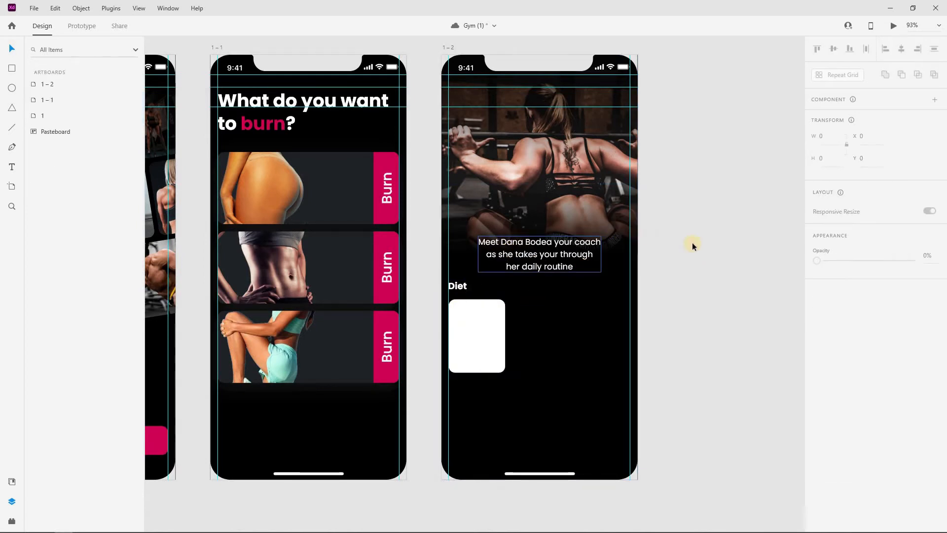
Duplicate the card into three equally spaced cards and centre the middle one on the artboard
click(459, 321)
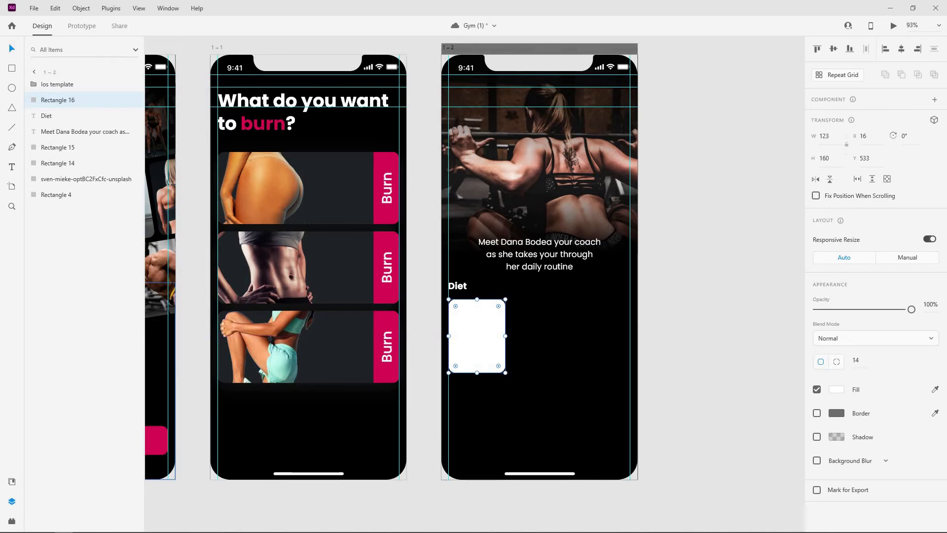
click(543, 340)
drag(488, 330, 611, 325)
click(681, 307)
click(523, 324)
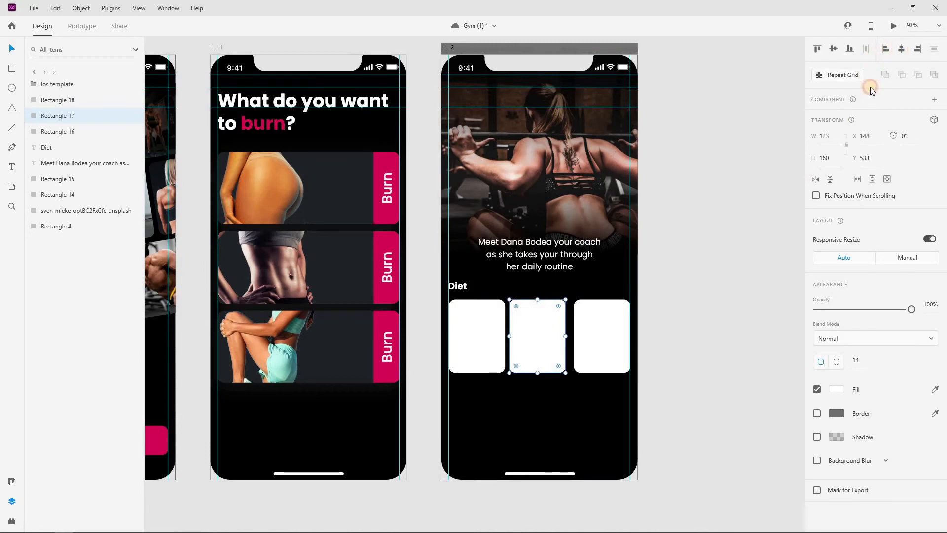
click(901, 49)
Check the row of three cards by selecting the left and middle ones
click(475, 337)
click(544, 334)
click(436, 334)
scroll(445, 335, up, 5)
click(580, 343)
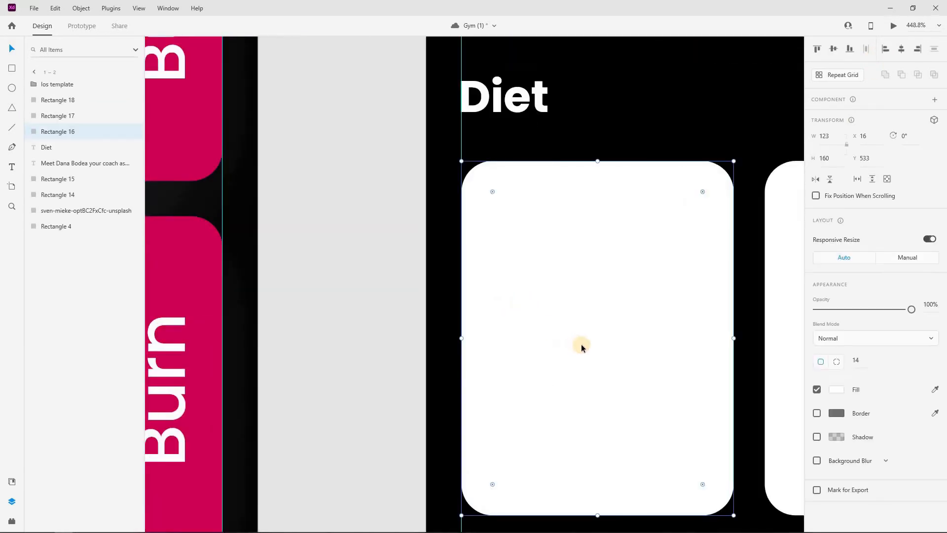
scroll(580, 343, down, 2)
scroll(690, 337, right, 6)
click(771, 298)
scroll(606, 332, down, 4)
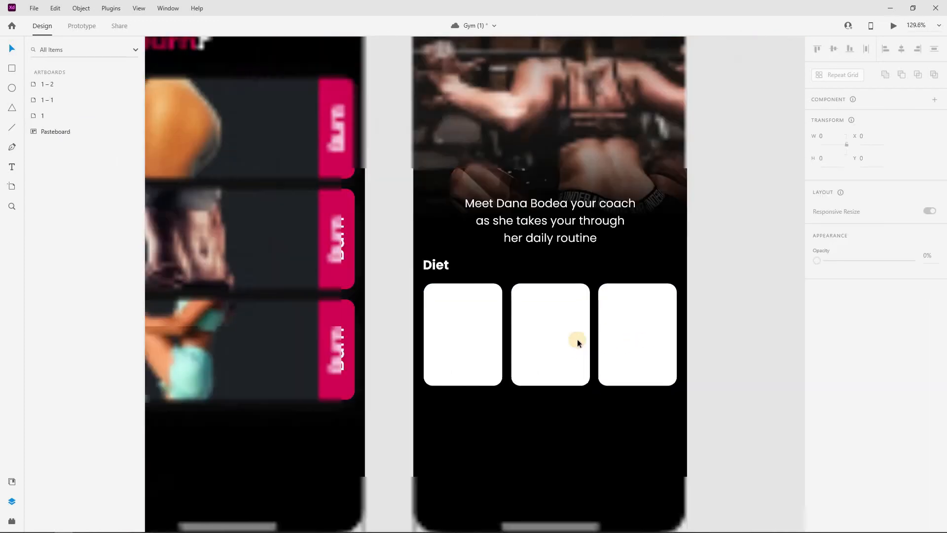
scroll(440, 264, down, 2)
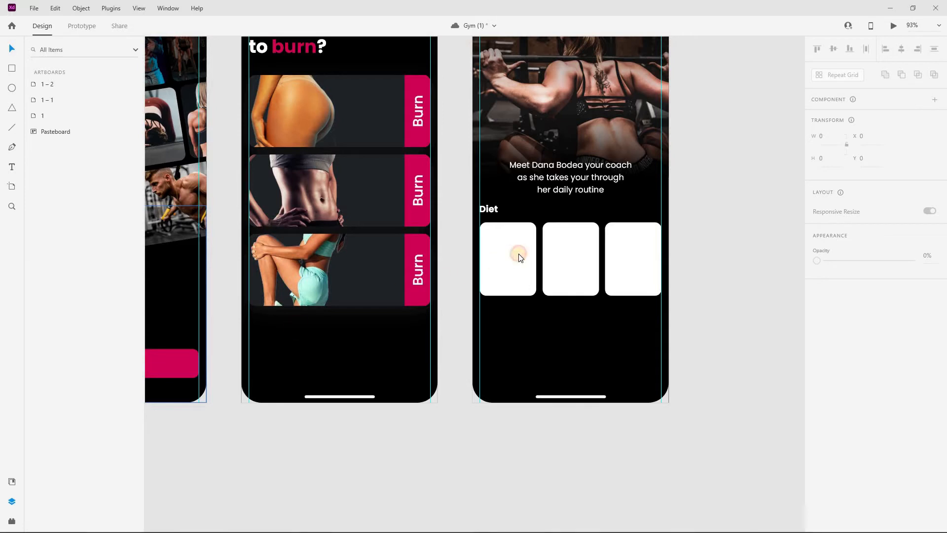
Drop the salad, meat-with-vegetables and fruit-bowl photos into the three Diet cards
drag(518, 253, 567, 260)
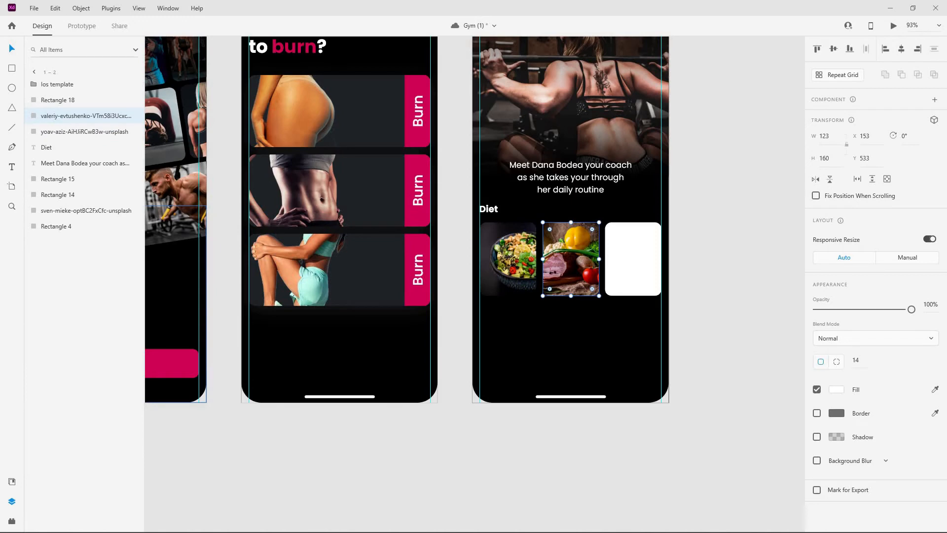
drag(385, 360, 636, 251)
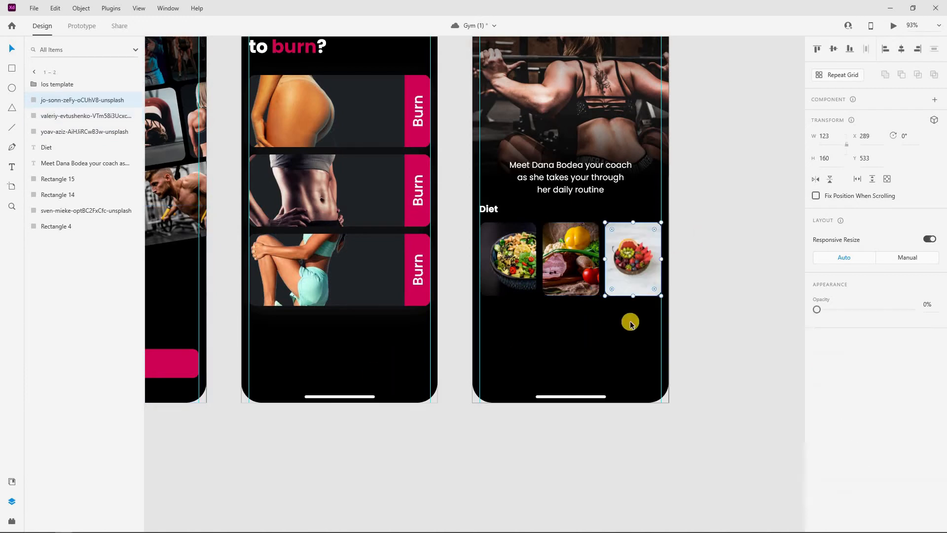
click(733, 258)
scroll(733, 258, down, 1)
scroll(733, 258, down, 2)
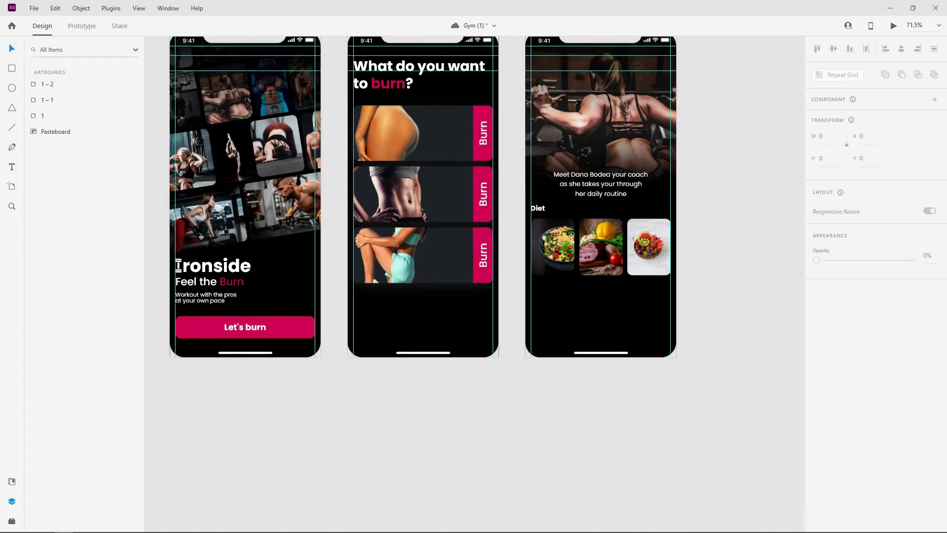
click(230, 326)
Make the Let's burn button a component, paste it into artboard 1–2 and position it near the bottom
shift+click(278, 326)
right_click(279, 326)
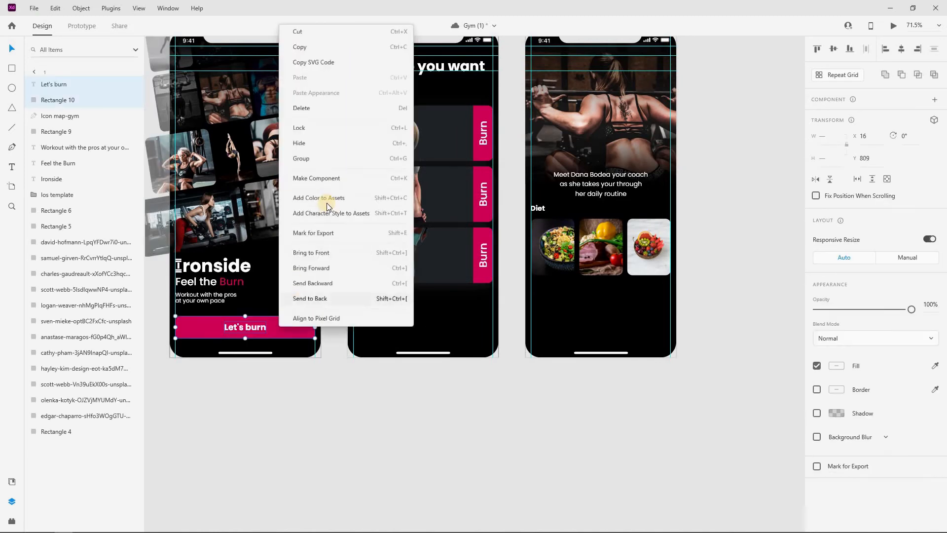
click(317, 178)
right_click(271, 316)
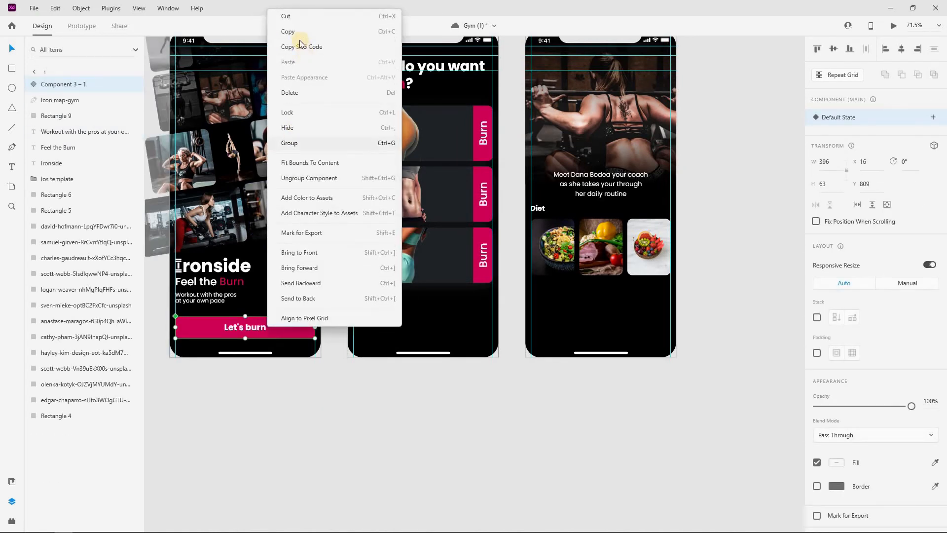
scroll(730, 339, up, 3)
click(534, 97)
right_click(534, 98)
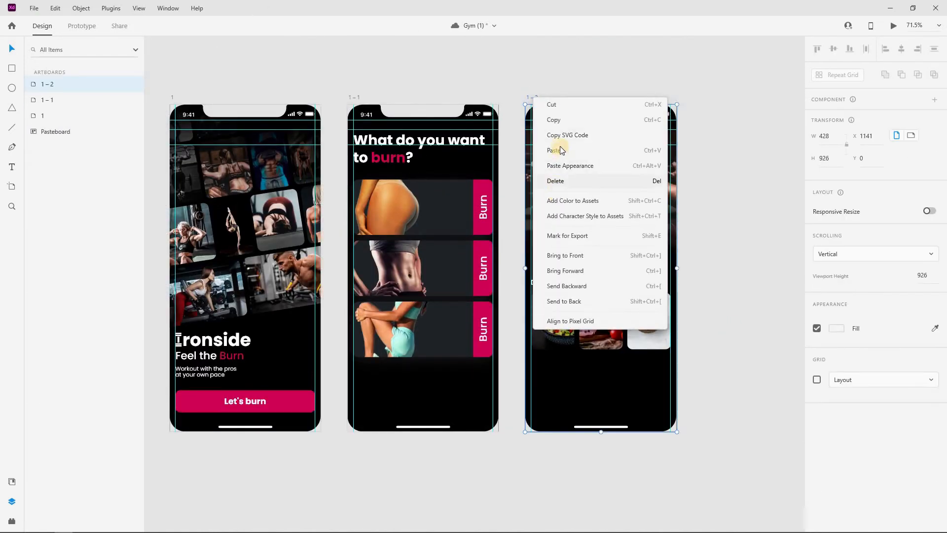
click(554, 151)
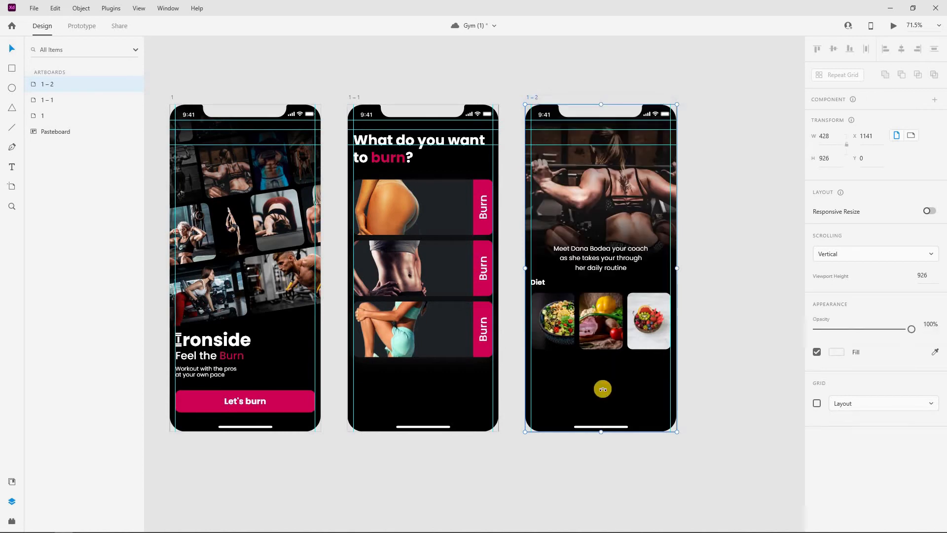
click(718, 362)
drag(623, 397, 629, 375)
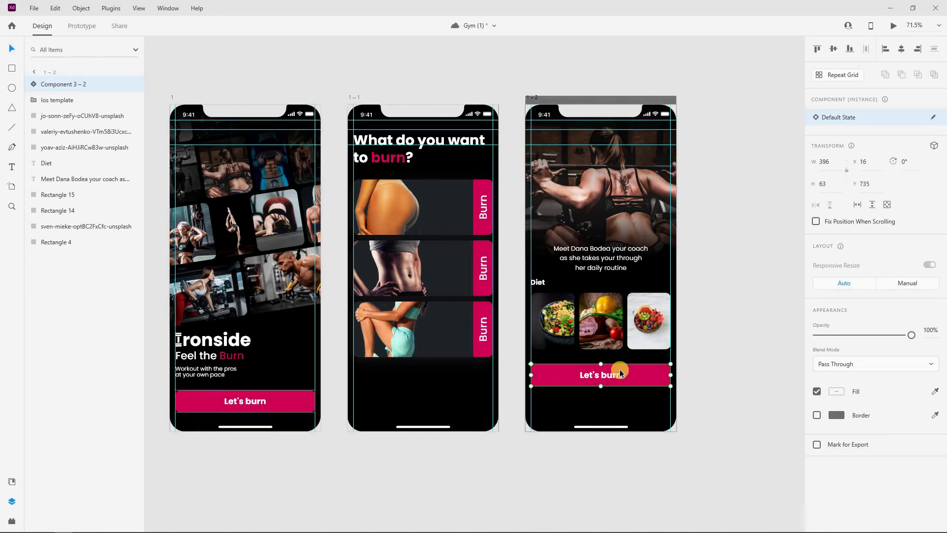
Relabel the pasted button on 1–2 to read "Let's begin"
double_click(599, 374)
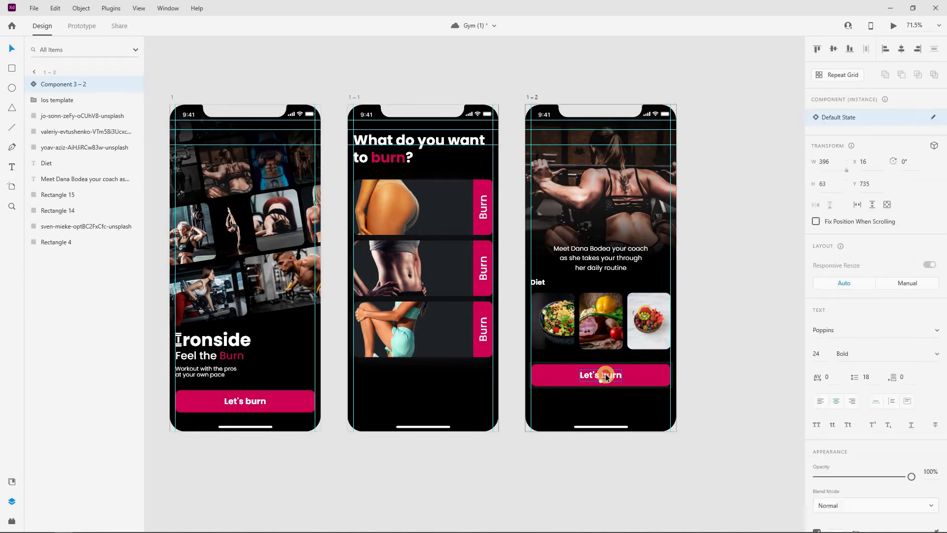
double_click(607, 376)
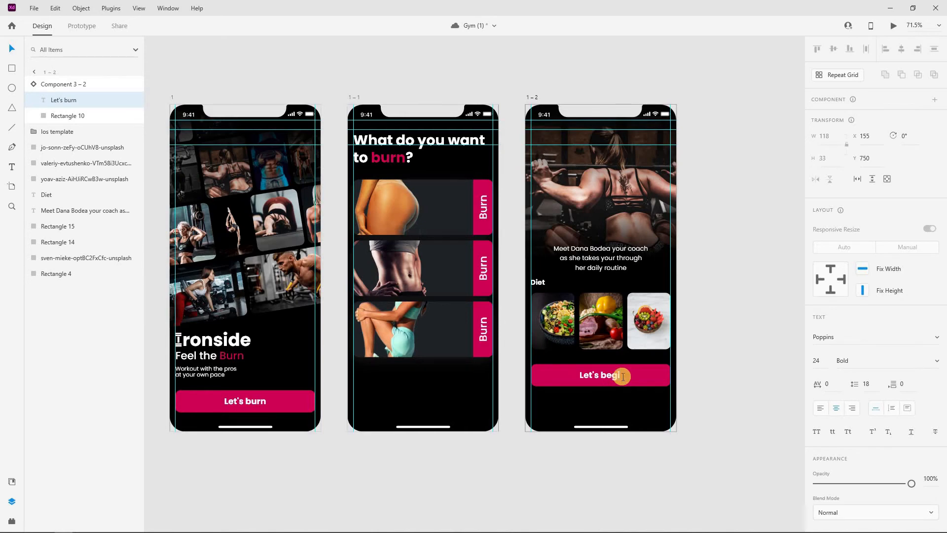
key(Escape)
shift+click(644, 373)
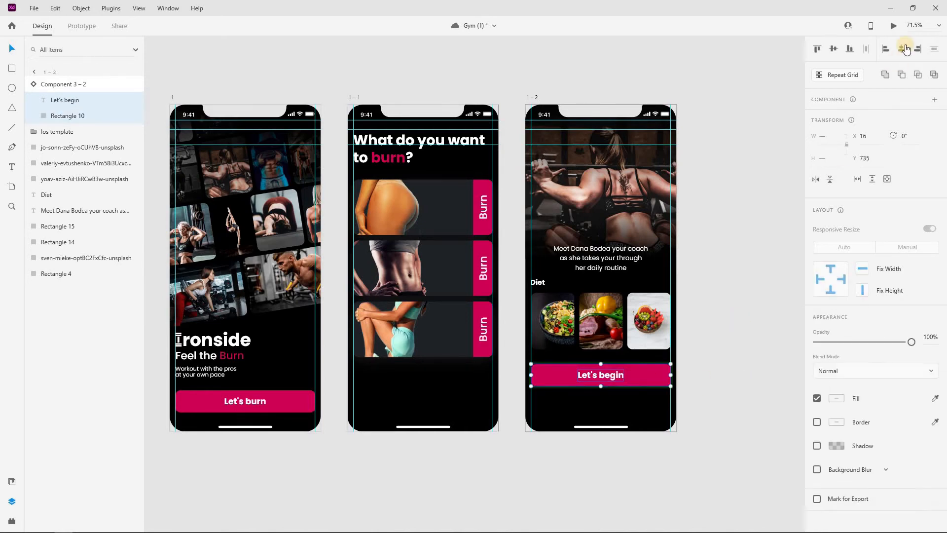
click(774, 245)
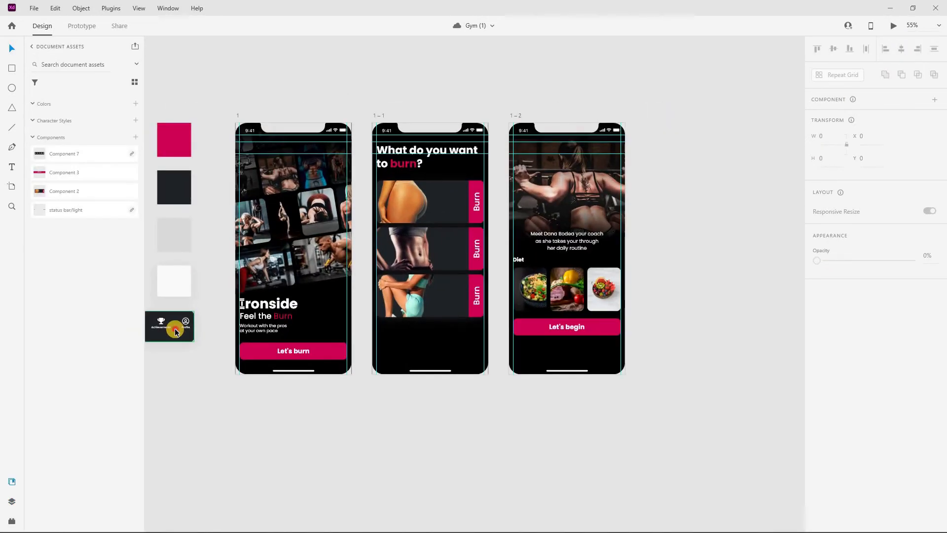
Place the nav bar at the bottom of screen 1–1 at 0% opacity, below the iOS template layer
drag(175, 328, 423, 378)
scroll(462, 381, up, 5)
scroll(423, 378, down, 3)
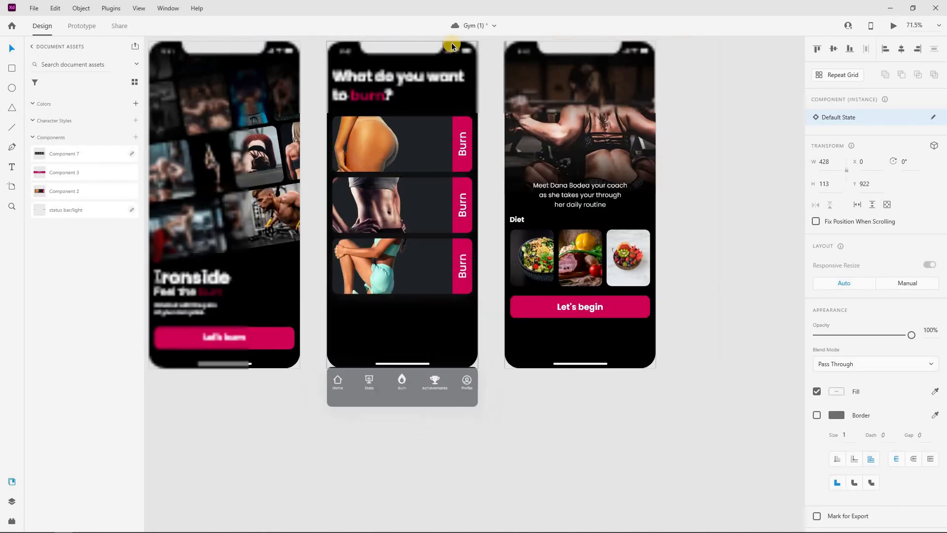
drag(912, 334, 765, 330)
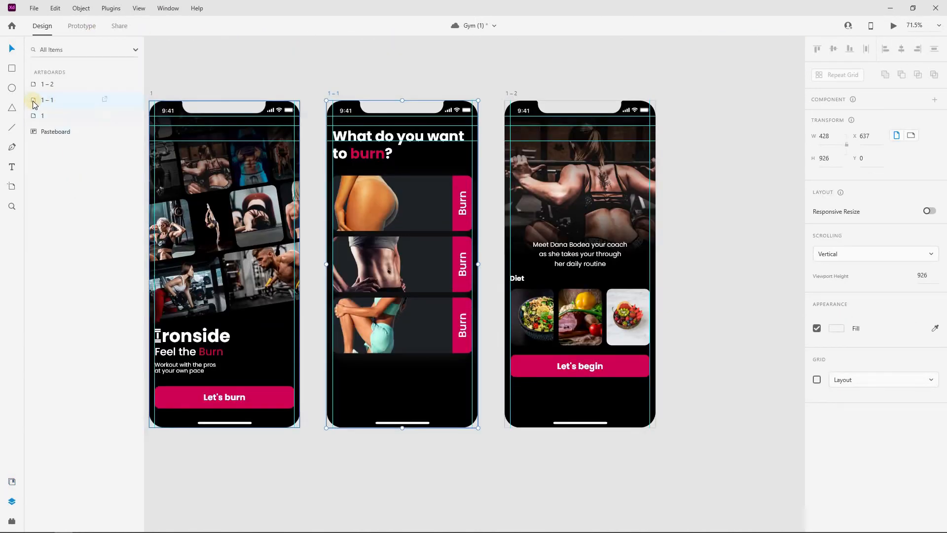
double_click(31, 102)
drag(58, 163, 56, 82)
Duplicate the nav bar toward screen 1–2 and move 1–2's iOS template layer to the top
click(459, 498)
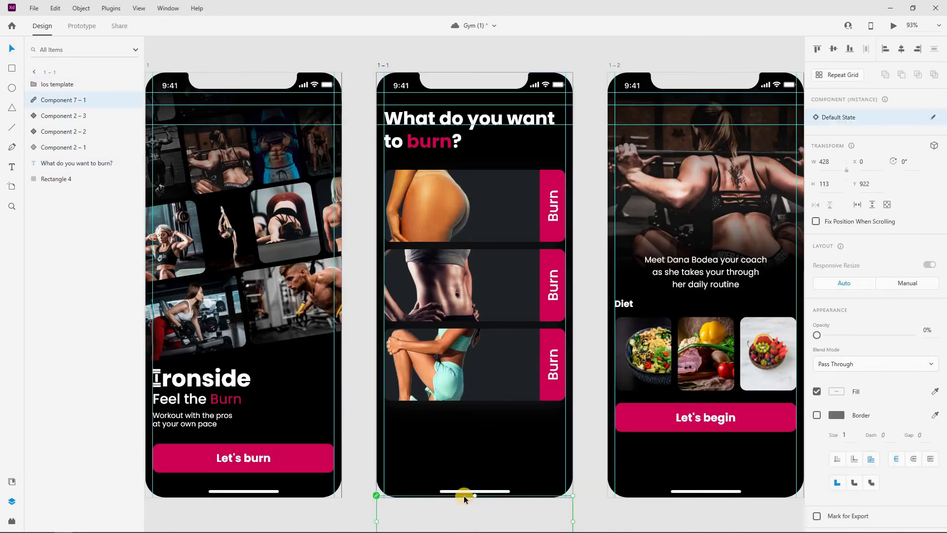
scroll(469, 493, down, 3)
scroll(476, 465, down, 1)
drag(496, 458, 615, 458)
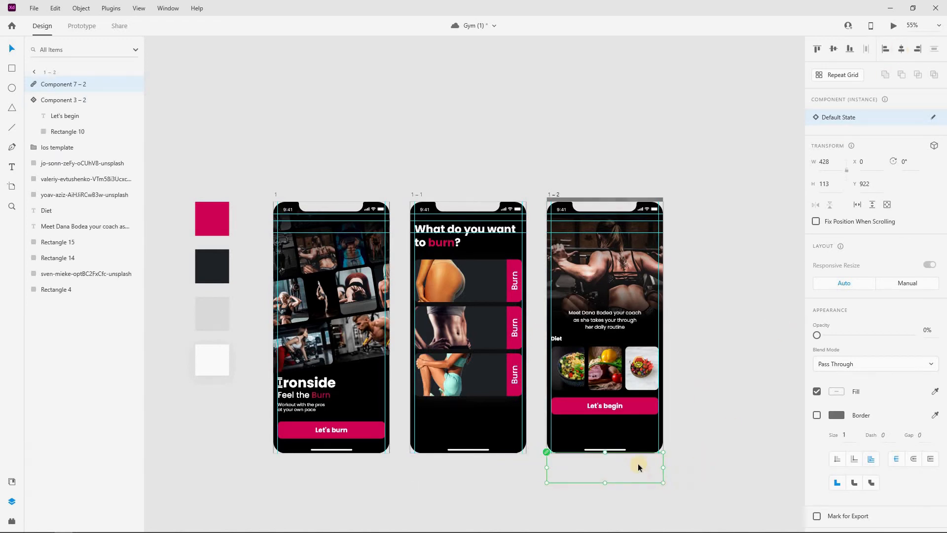
click(555, 194)
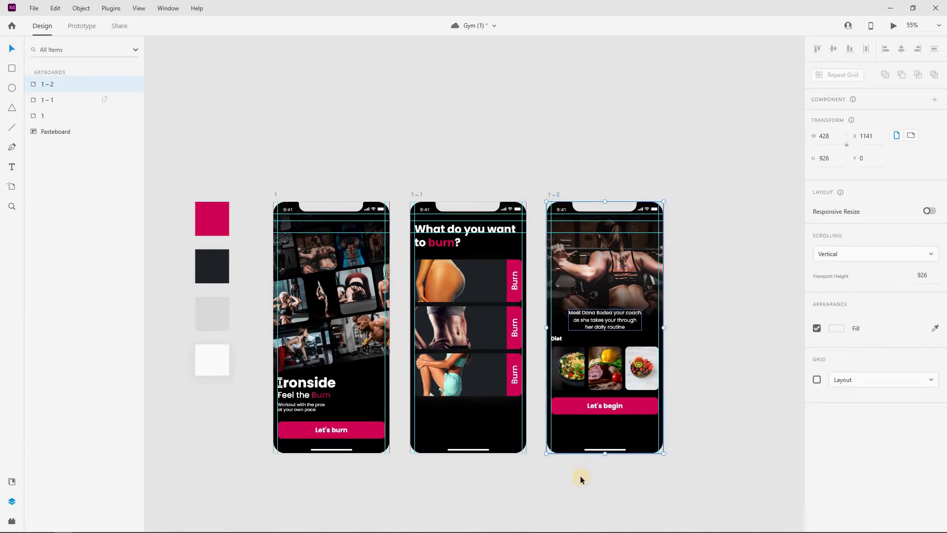
click(575, 456)
click(556, 196)
double_click(46, 84)
double_click(36, 84)
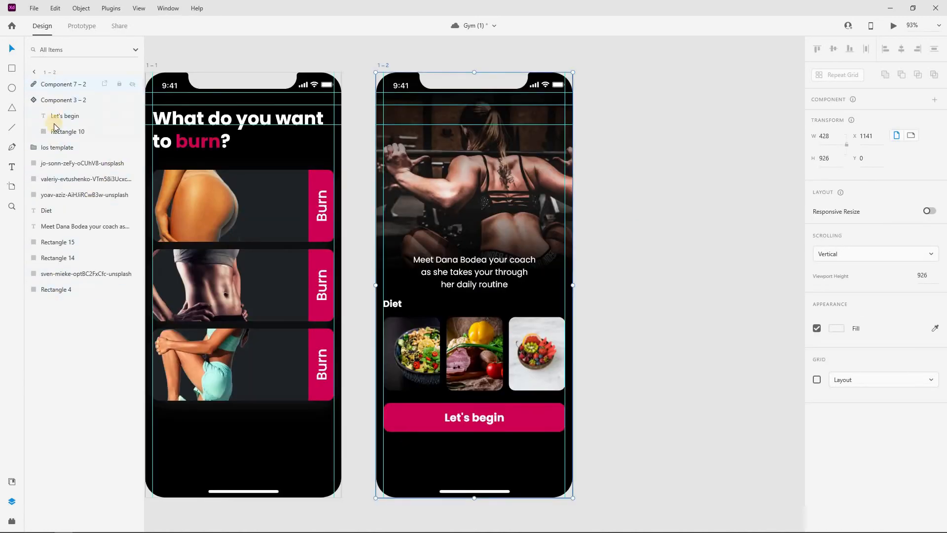
drag(52, 145, 52, 75)
click(590, 314)
Position the nav bar copy at the bottom of screen 1–2 at 100% opacity
scroll(459, 345, down, 5)
click(324, 215)
click(428, 215)
scroll(489, 451, up, 3)
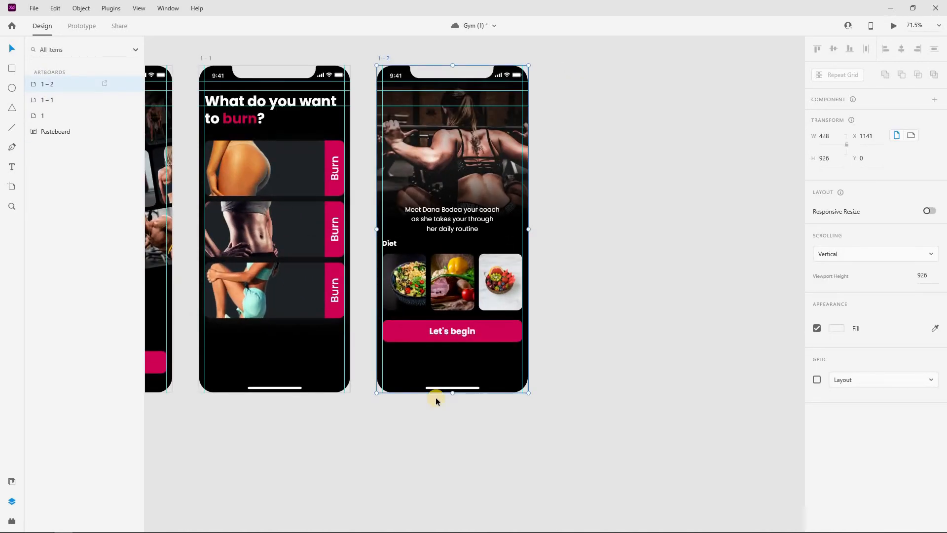
click(444, 396)
drag(452, 393, 454, 366)
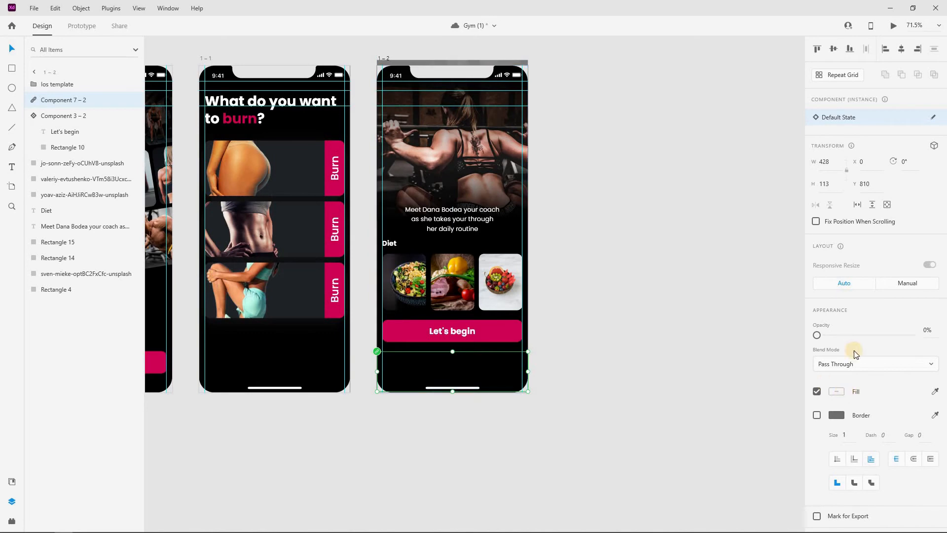
drag(898, 336, 911, 335)
scroll(450, 377, up, 5)
drag(503, 323, 504, 332)
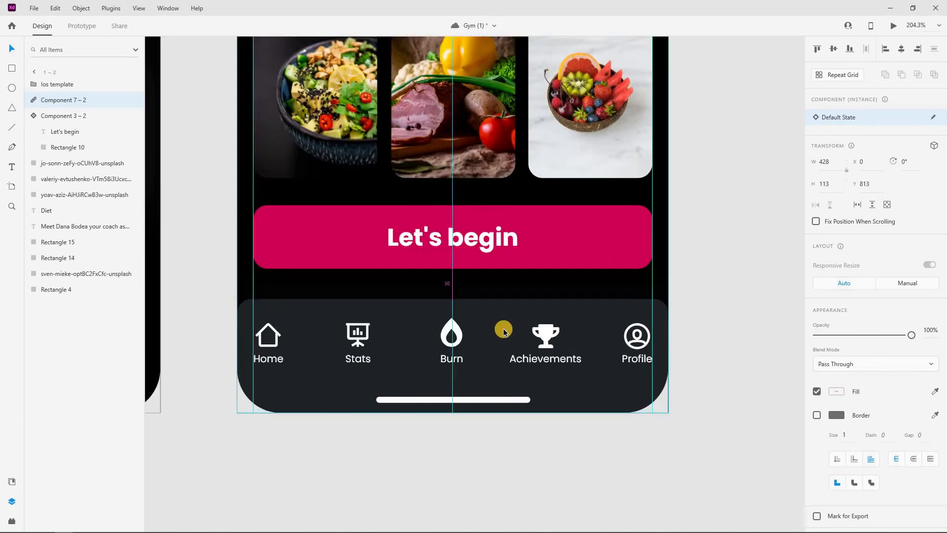
click(504, 457)
scroll(495, 389, down, 6)
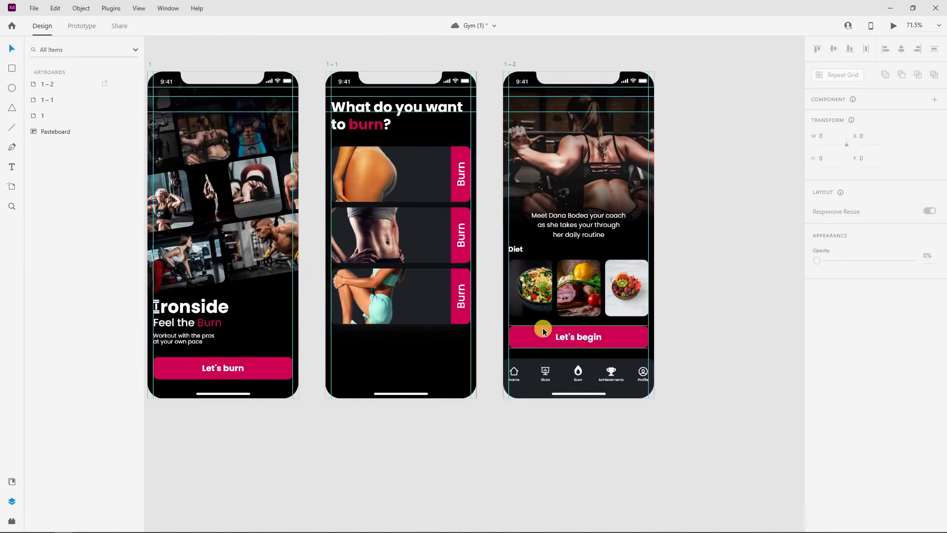
Duplicate screen 1–2 with Ctrl+D to create screen 1–3
click(386, 124)
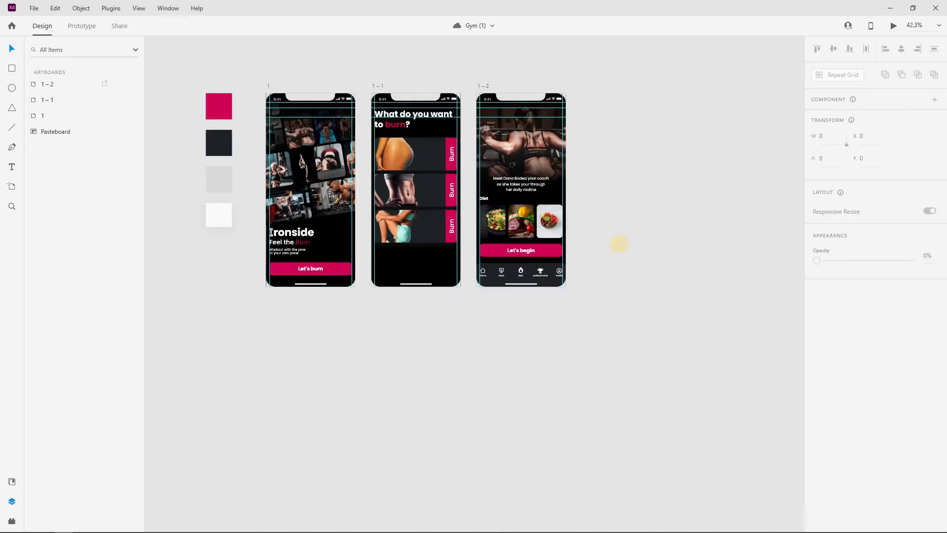
scroll(619, 244, right, 1)
key(ctrl+d)
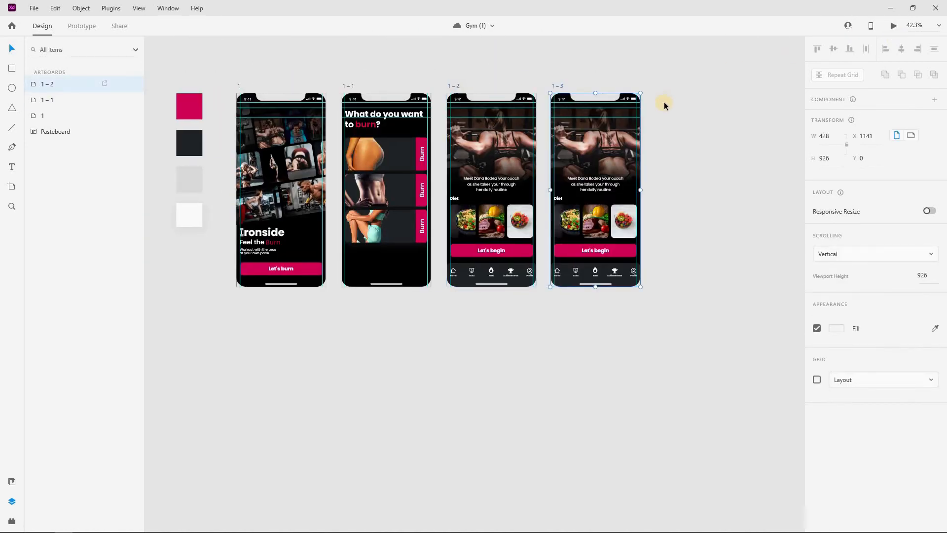
scroll(618, 140, up, 3)
scroll(598, 144, down, 1)
click(559, 202)
Set the coach introduction text and the three food photos on 1–3 to 0% opacity
click(556, 203)
drag(881, 451, 605, 316)
click(516, 223)
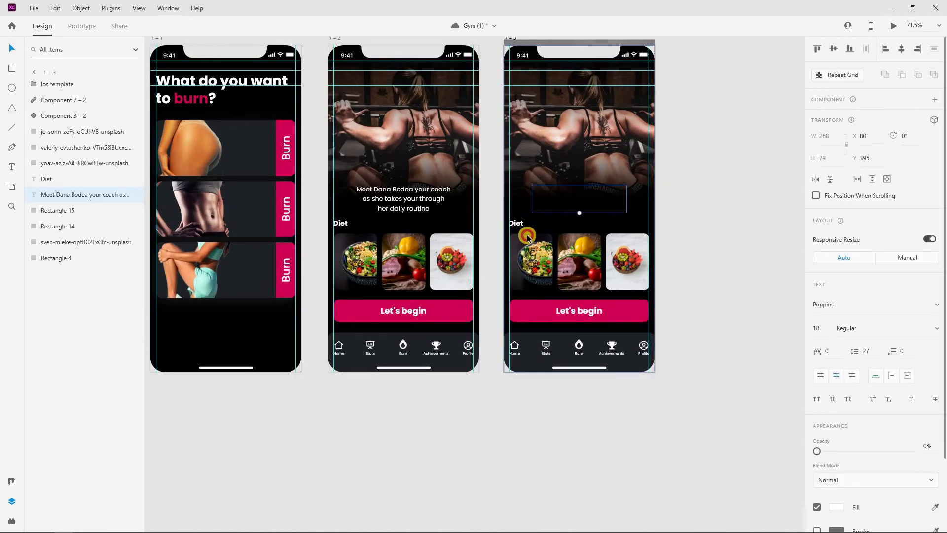
click(540, 254)
shift+click(578, 260)
shift+click(622, 262)
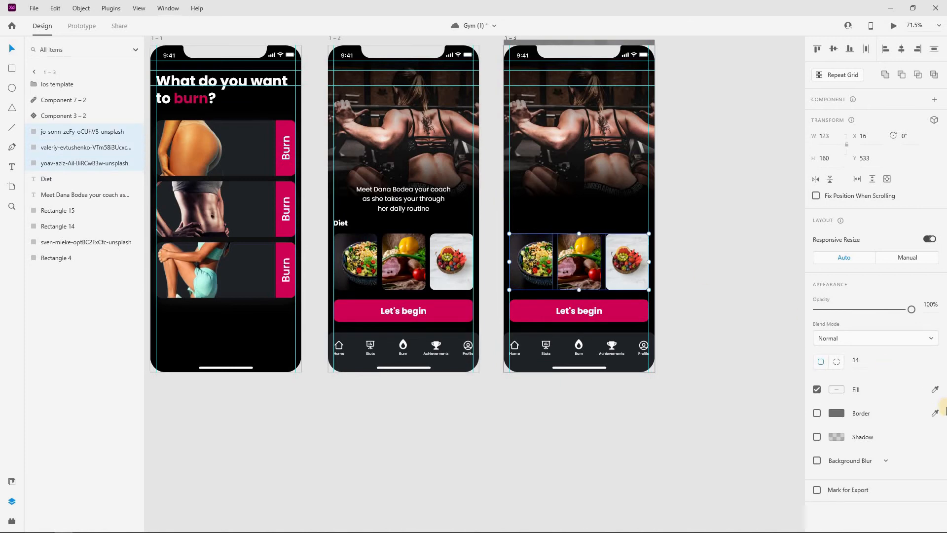
drag(912, 310, 592, 237)
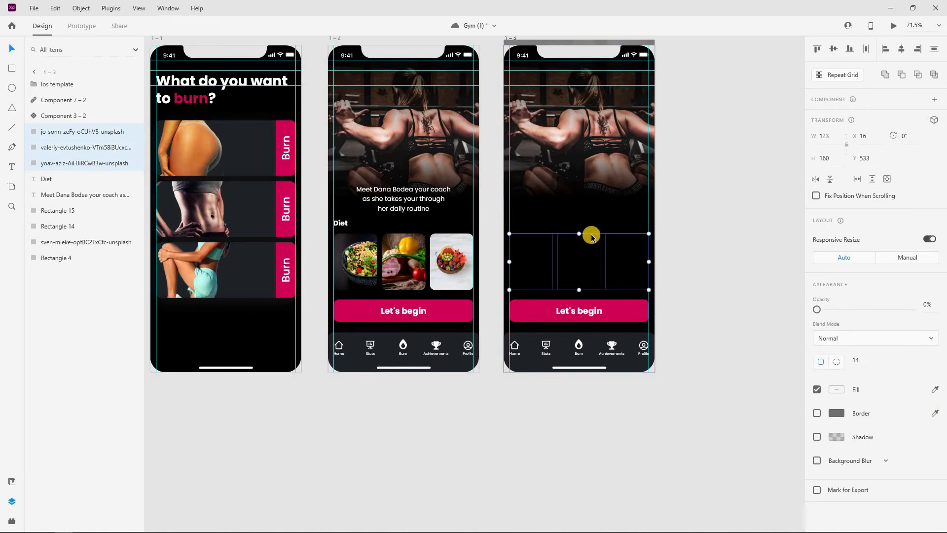
Make the nav bar and the Let's begin button on 1–3 fully transparent
scroll(592, 237, down, 2)
scroll(591, 237, down, 1)
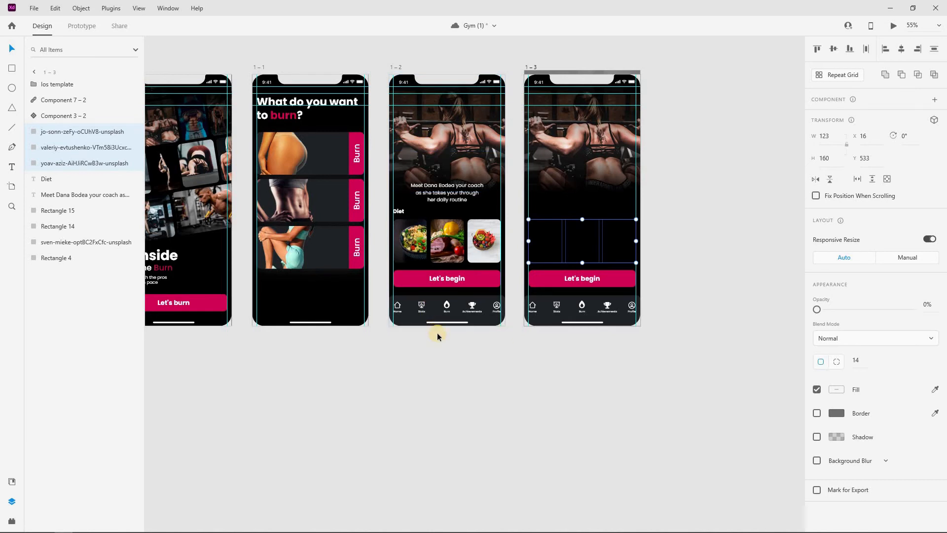
click(544, 285)
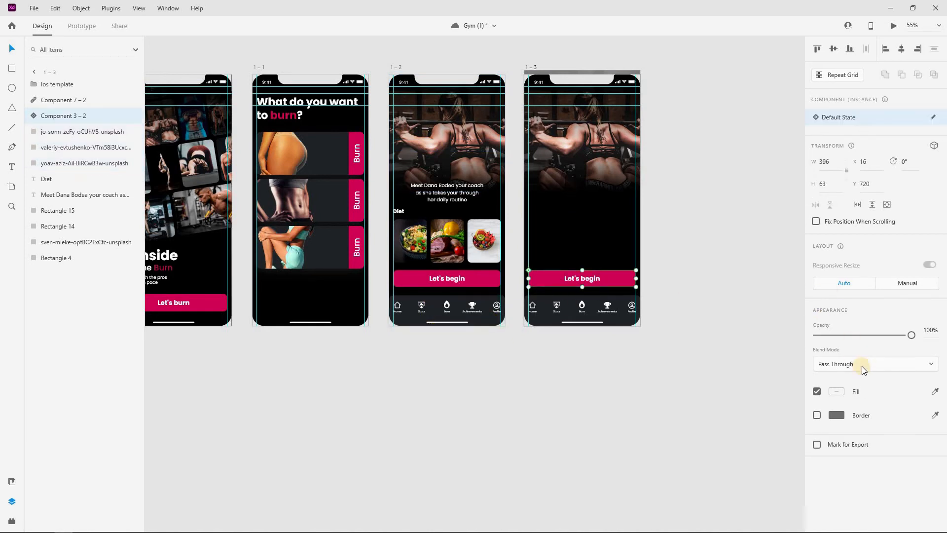
click(673, 281)
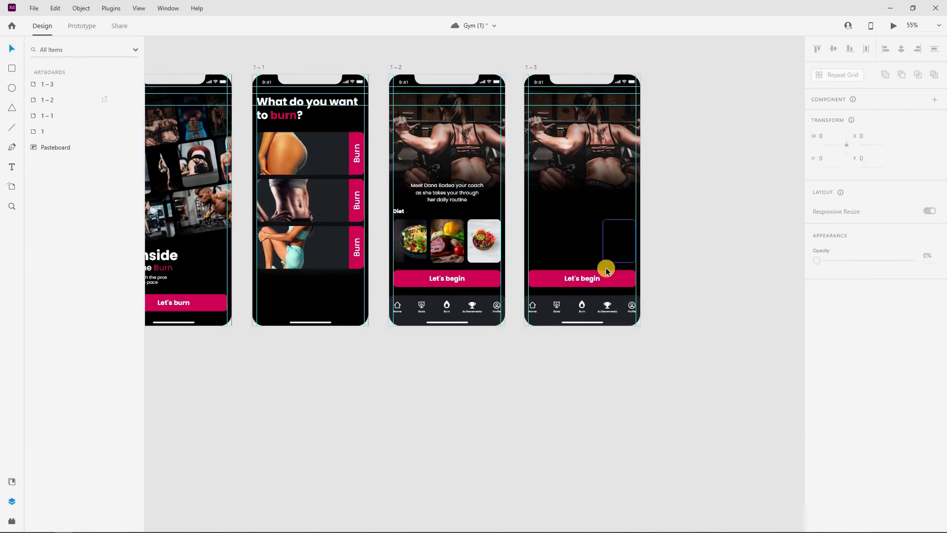
click(601, 306)
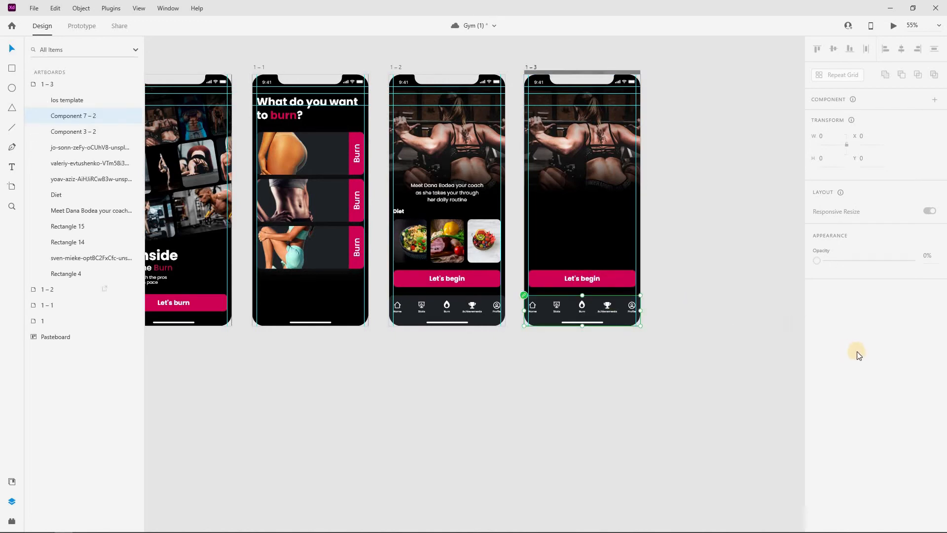
key(0)
key(0)
click(629, 279)
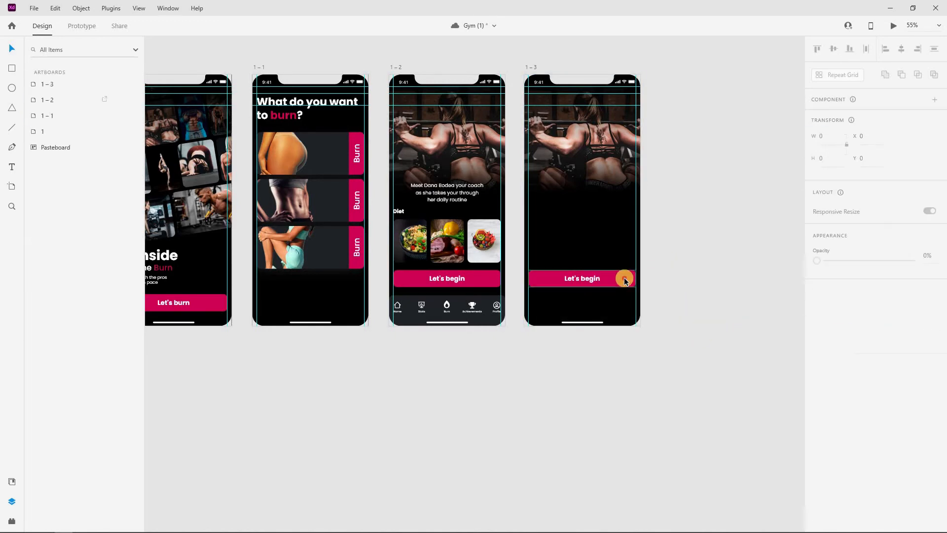
click(806, 339)
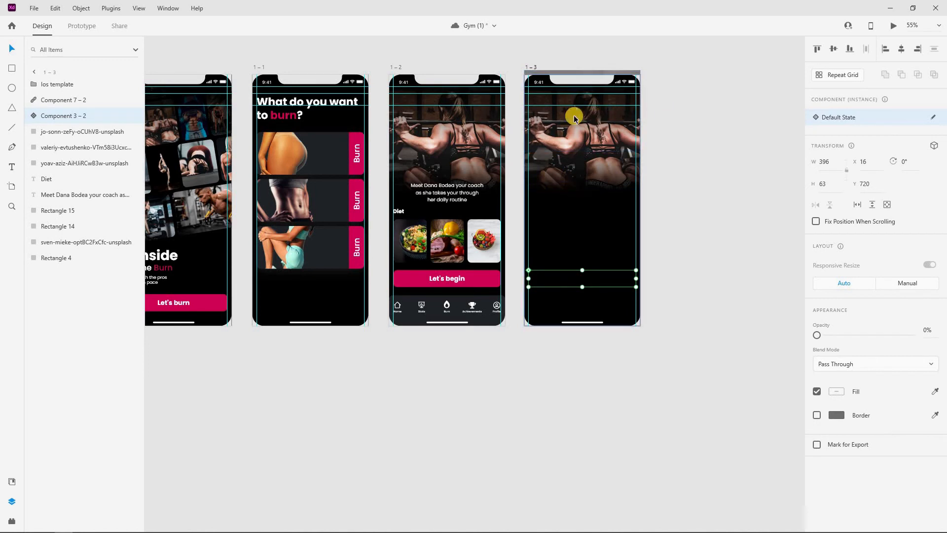
Select the gradient overlay rectangle over the gym photo on 1–3
click(584, 132)
click(585, 171)
click(577, 214)
click(594, 171)
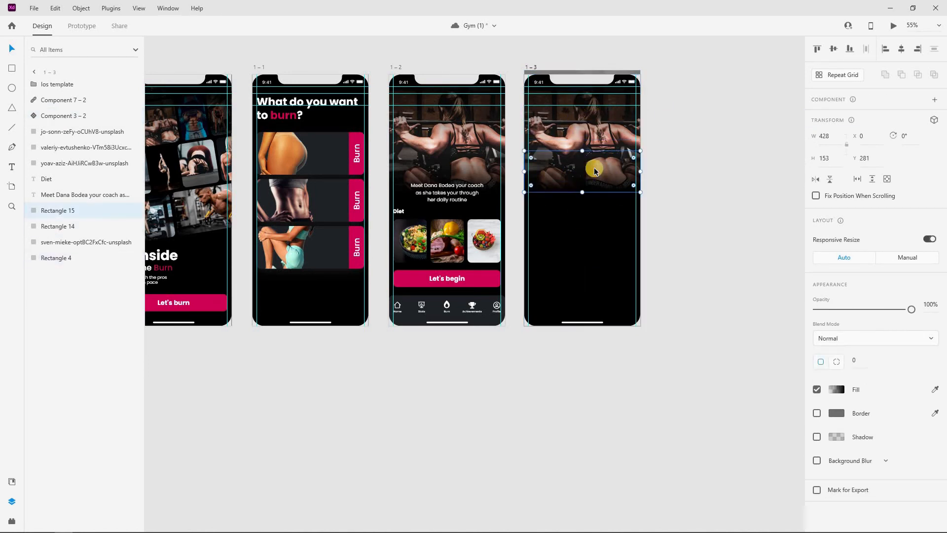
Lower the gradient overlay and stretch the coach photo further down on screen 1–3
drag(594, 187, 592, 209)
click(599, 97)
click(601, 166)
drag(582, 190, 585, 228)
Resize the gradient overlay to 428×109 at Y 515 and shrink the top rectangle upward
click(594, 200)
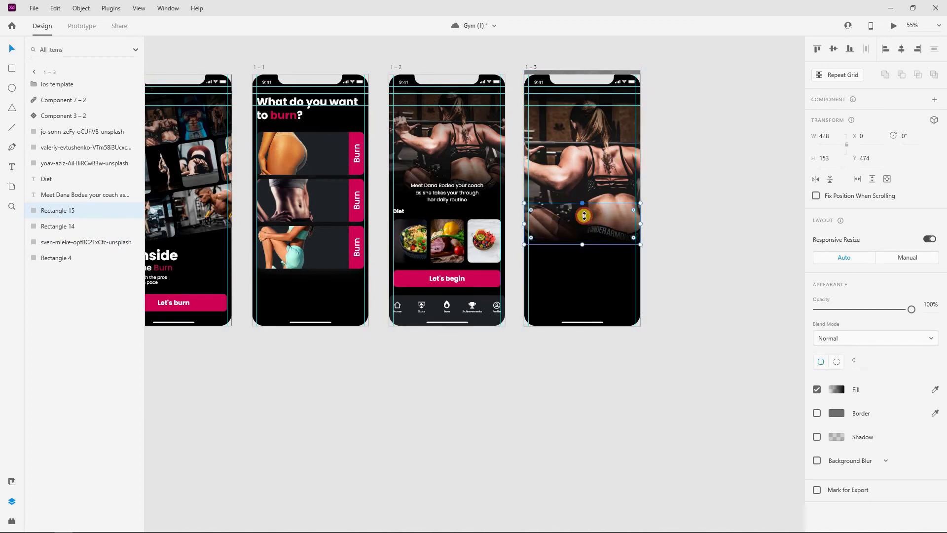
click(553, 220)
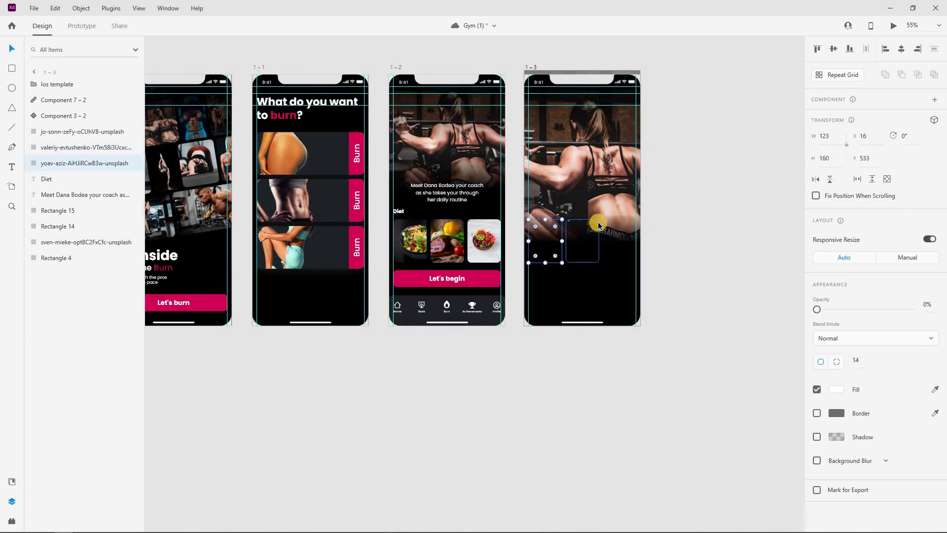
scroll(633, 207, up, 5)
click(626, 208)
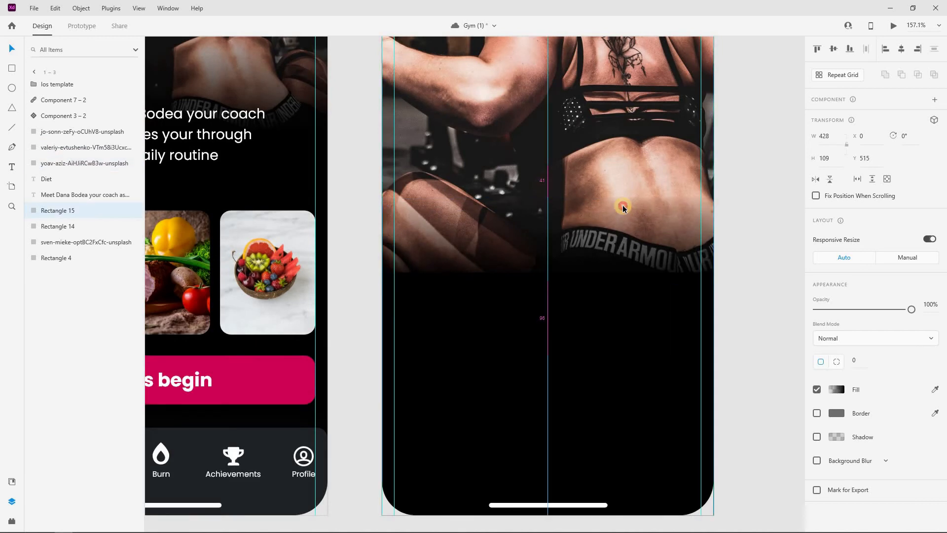
scroll(552, 197, down, 5)
click(580, 84)
drag(553, 113, 552, 80)
click(657, 170)
scroll(595, 201, down, 1)
scroll(595, 201, down, 1)
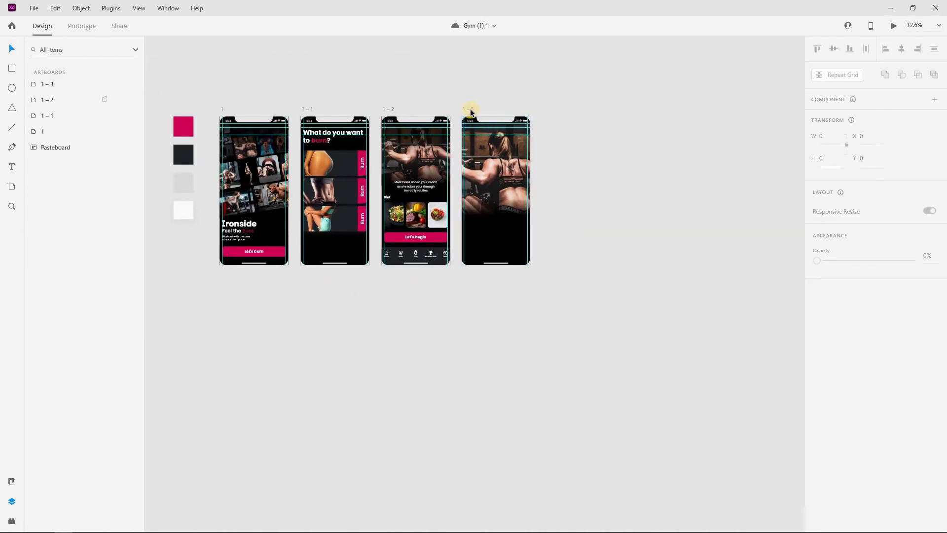
click(470, 110)
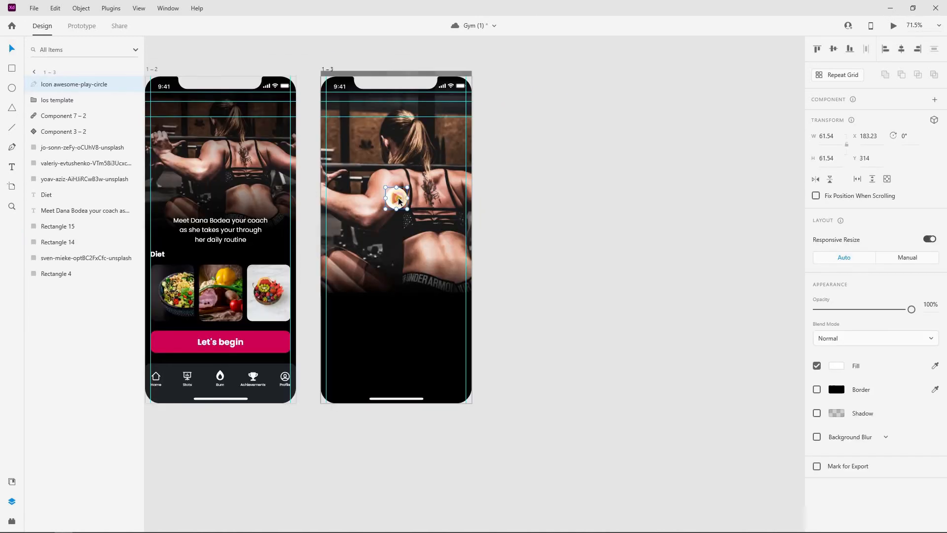
Position the play icon over the coach photo and set its opacity to 0%
drag(397, 189, 399, 198)
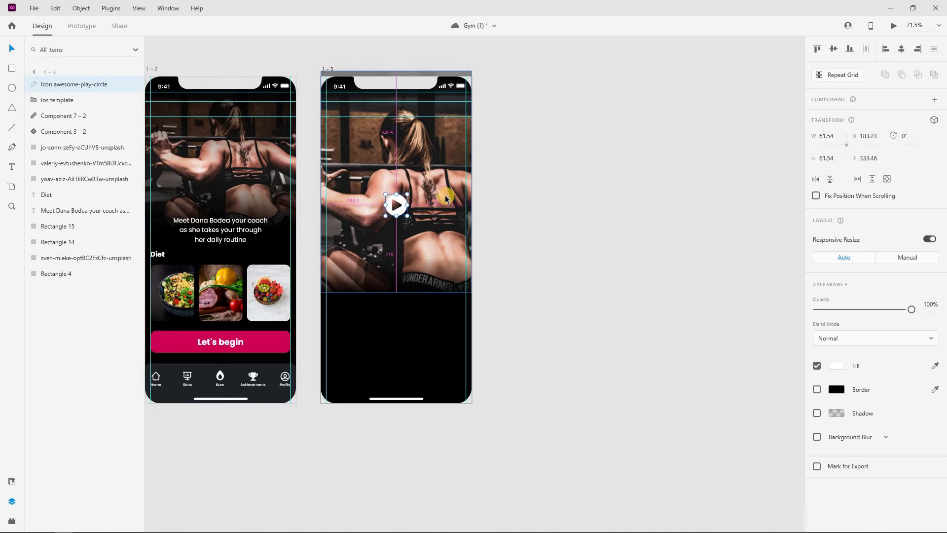
drag(399, 198, 406, 194)
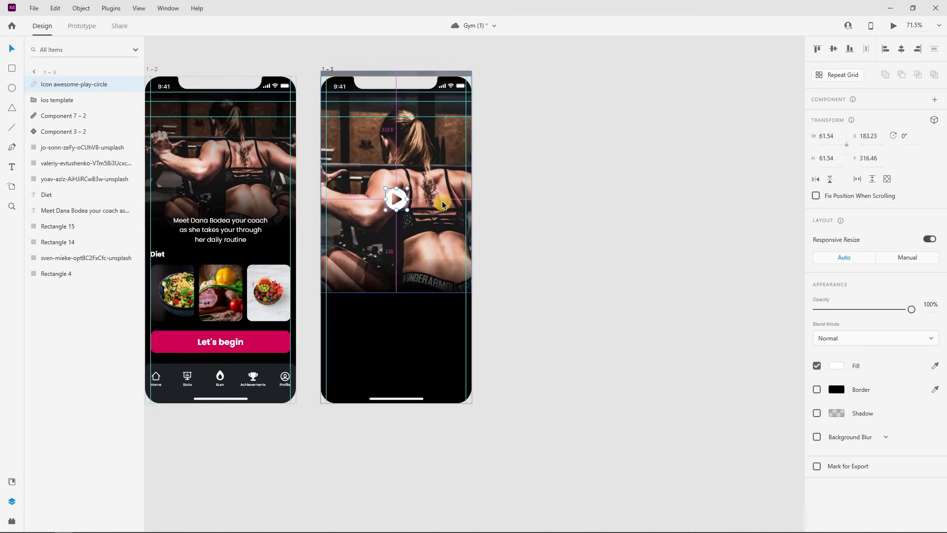
click(530, 100)
click(404, 196)
drag(911, 309, 774, 303)
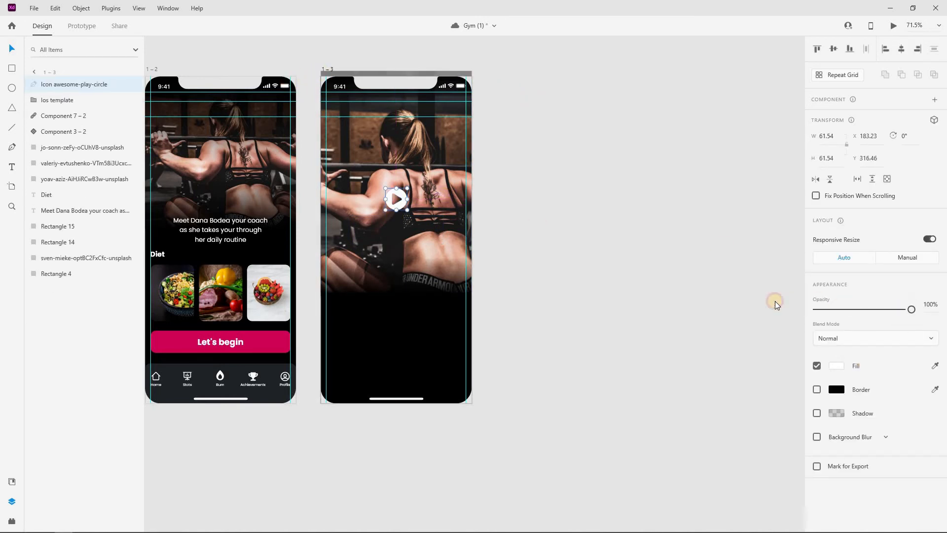
click(322, 67)
click(323, 68)
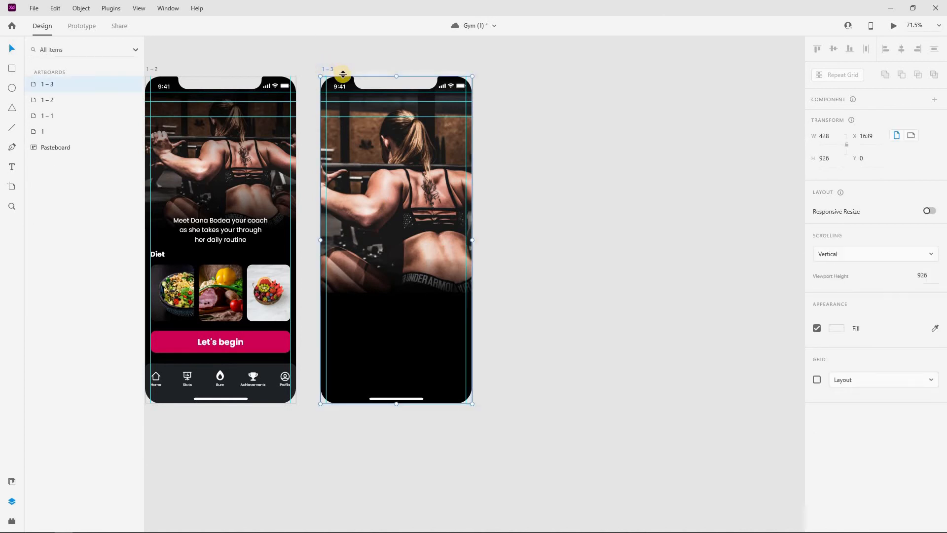
Raise the Let's begin button component to 100% opacity and round its pink rectangle to radius 32
click(387, 342)
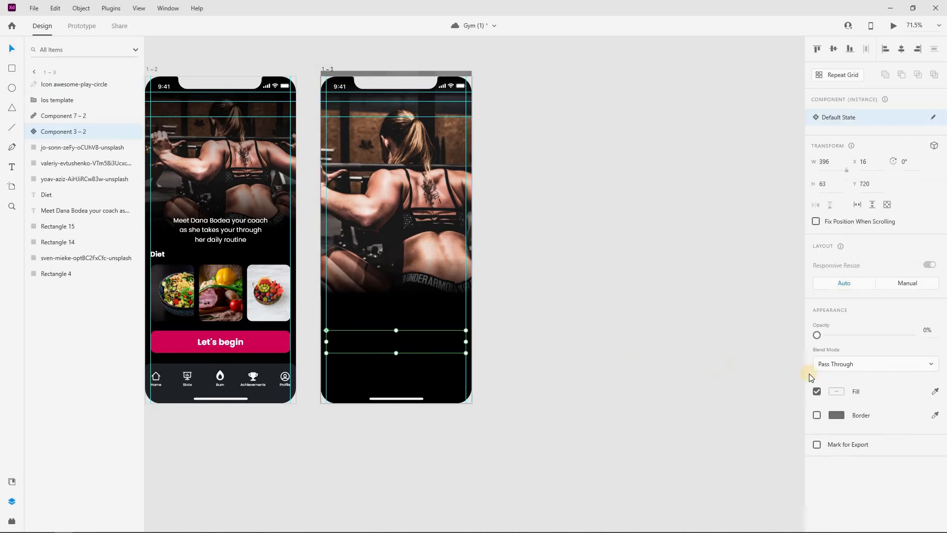
drag(854, 336, 912, 335)
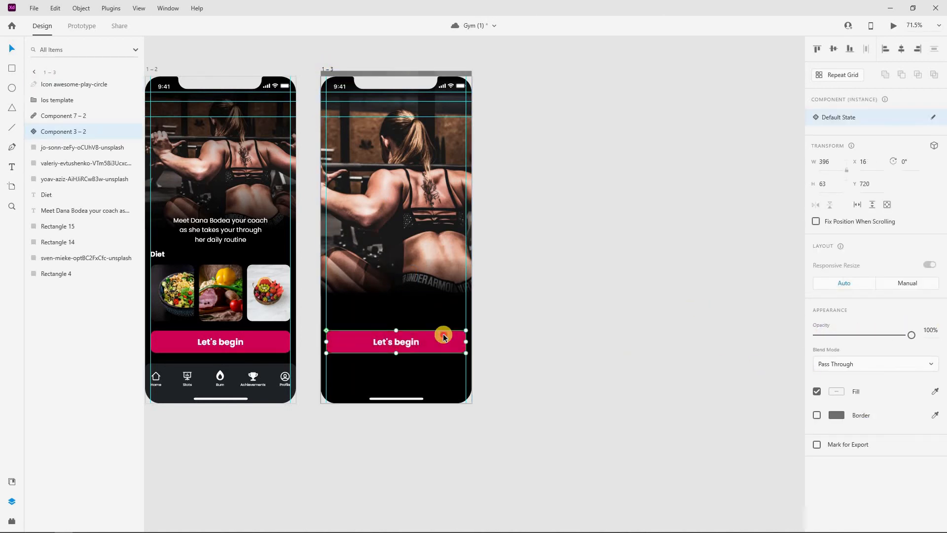
double_click(441, 335)
drag(465, 337, 459, 341)
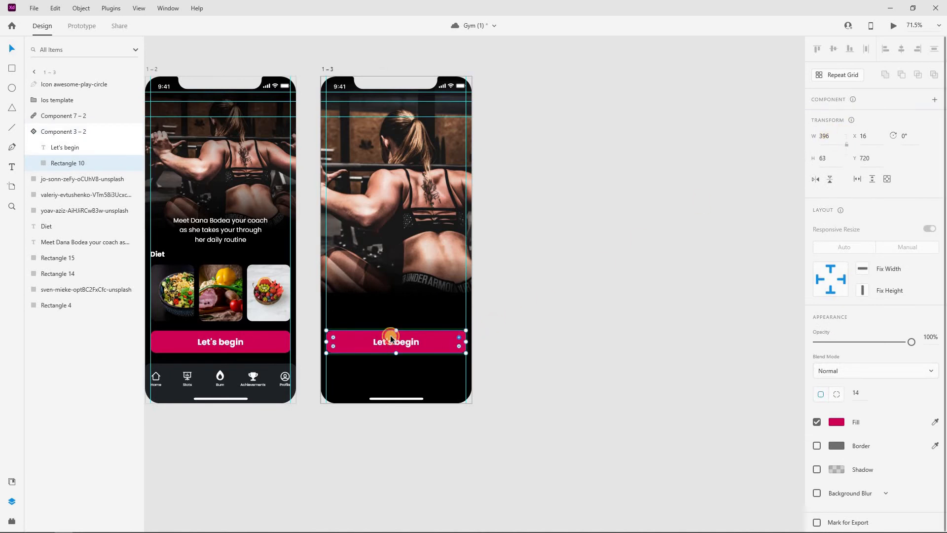
Resize the pink rectangle to 80×80 so it becomes a circle
click(824, 140)
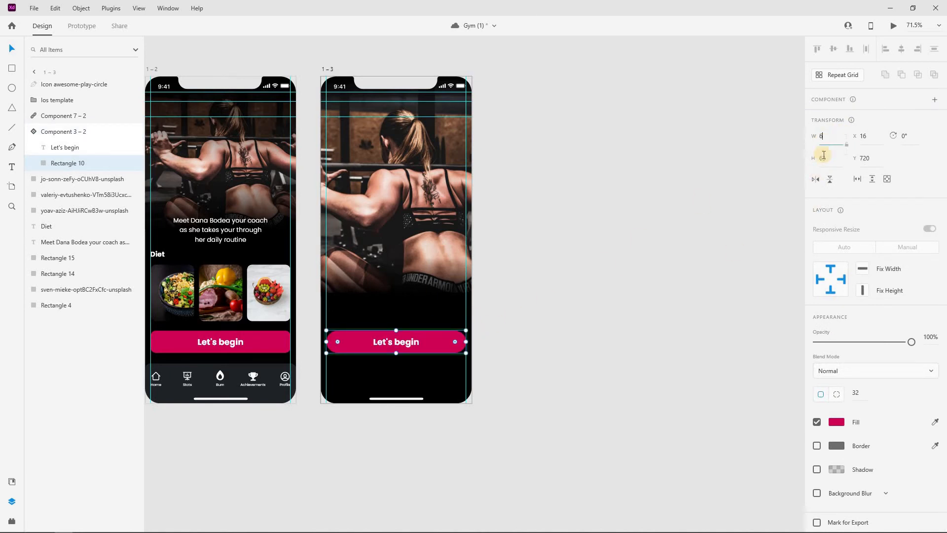
click(826, 158)
text(6)
key(Return)
text(80)
click(826, 158)
text(80)
key(Return)
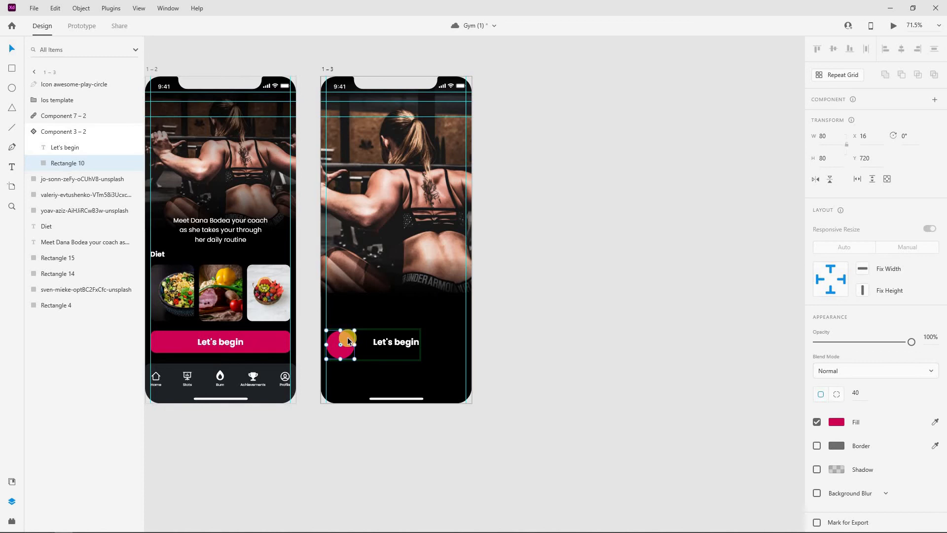
click(404, 362)
Make the Let's begin text fully transparent and centre it with the circle on the artboard
scroll(370, 365, up, 1)
scroll(344, 385, up, 3)
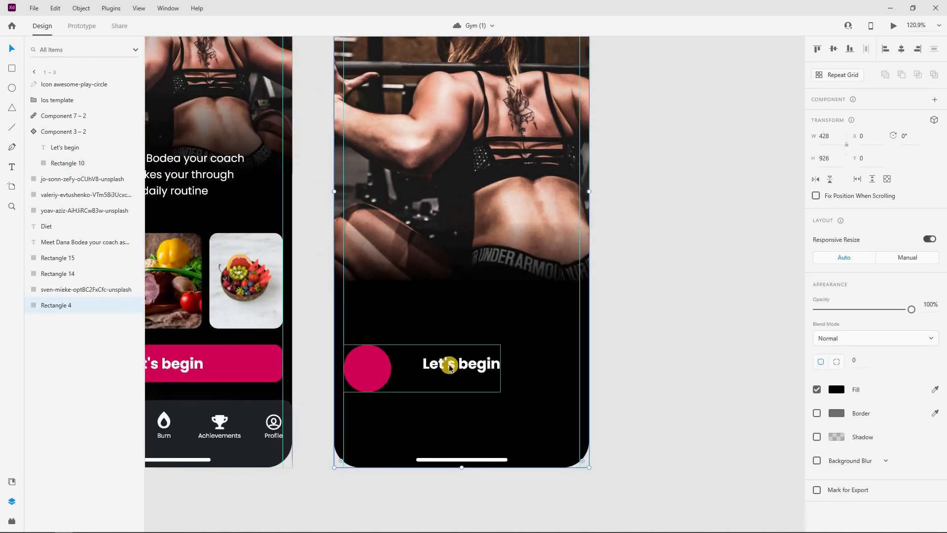
click(419, 345)
click(134, 148)
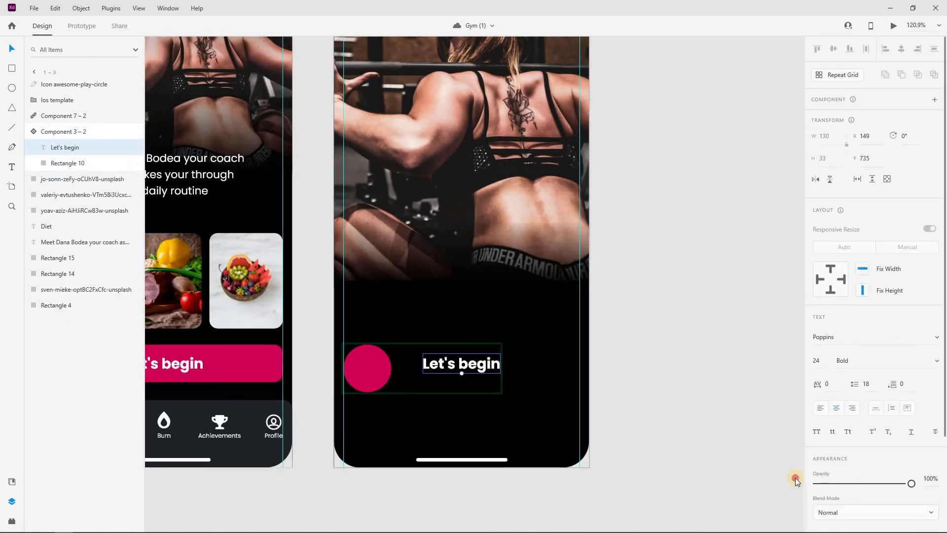
click(816, 480)
click(378, 369)
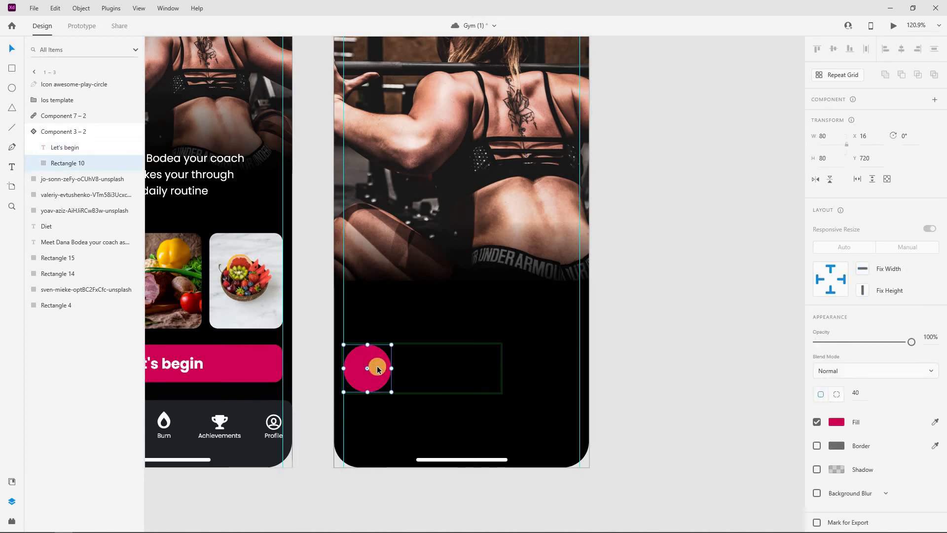
click(468, 367)
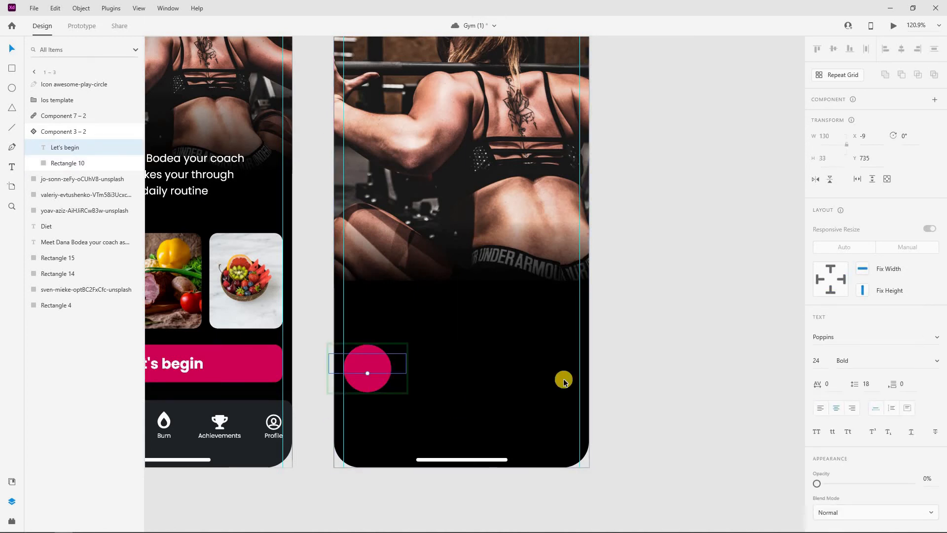
drag(379, 376, 378, 382)
shift+click(378, 381)
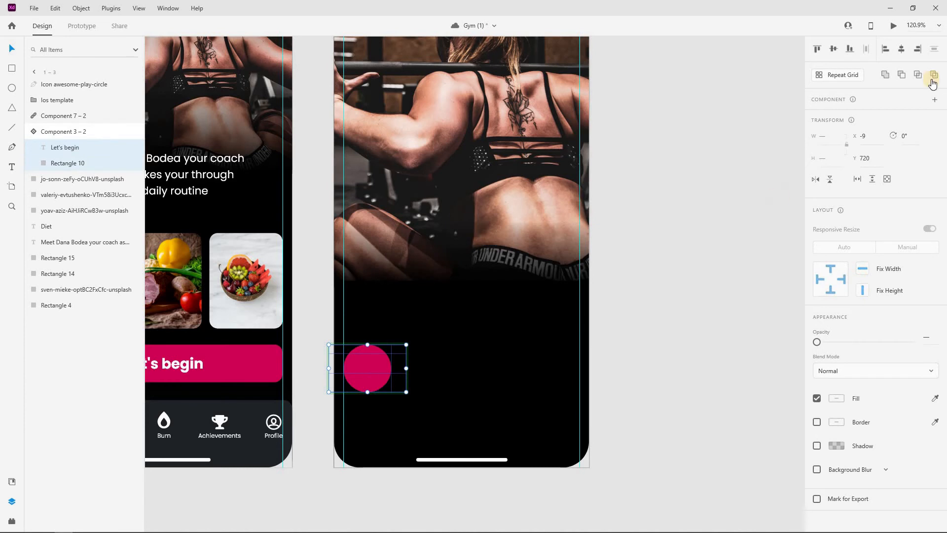
drag(399, 366, 468, 364)
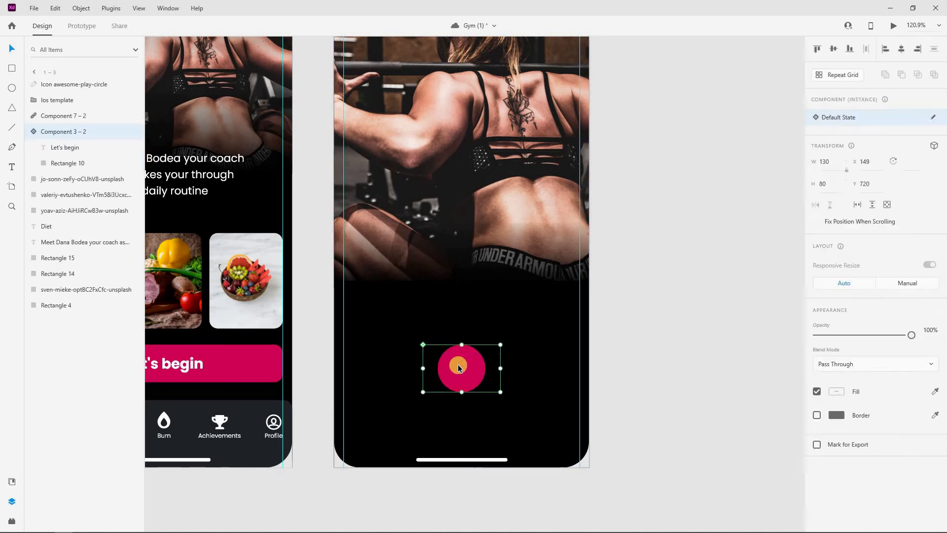
Hide the Let's begin text layer and paste the stop icon onto the pink circle
double_click(461, 371)
scroll(846, 359, down, 3)
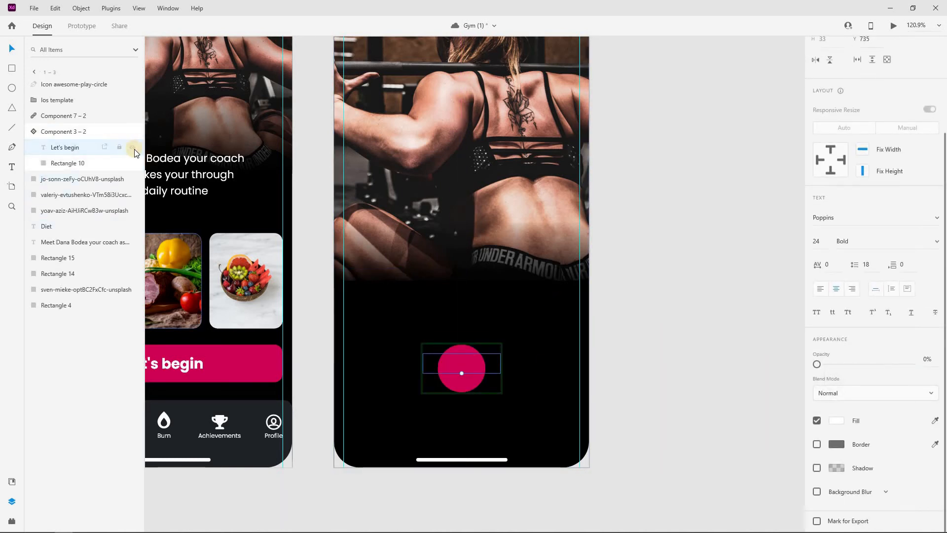
click(135, 147)
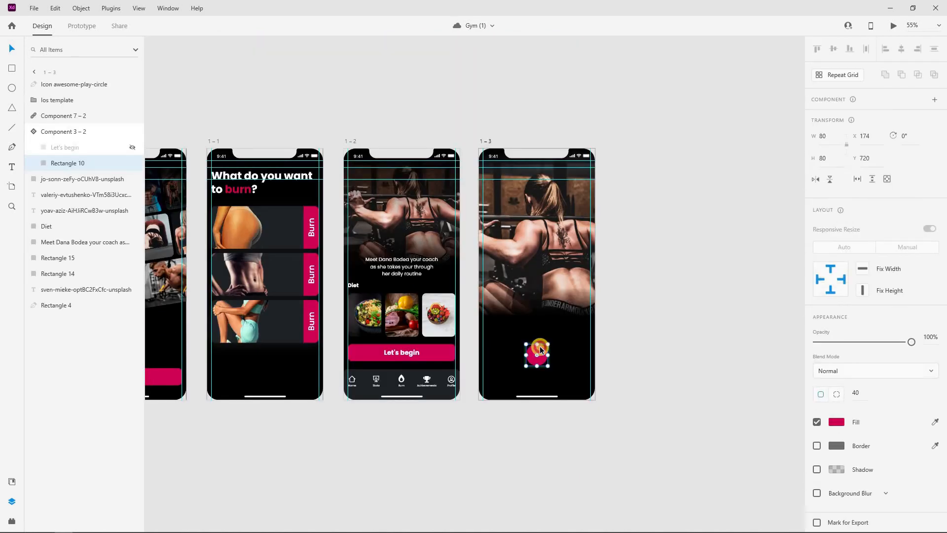
key(ctrl+v)
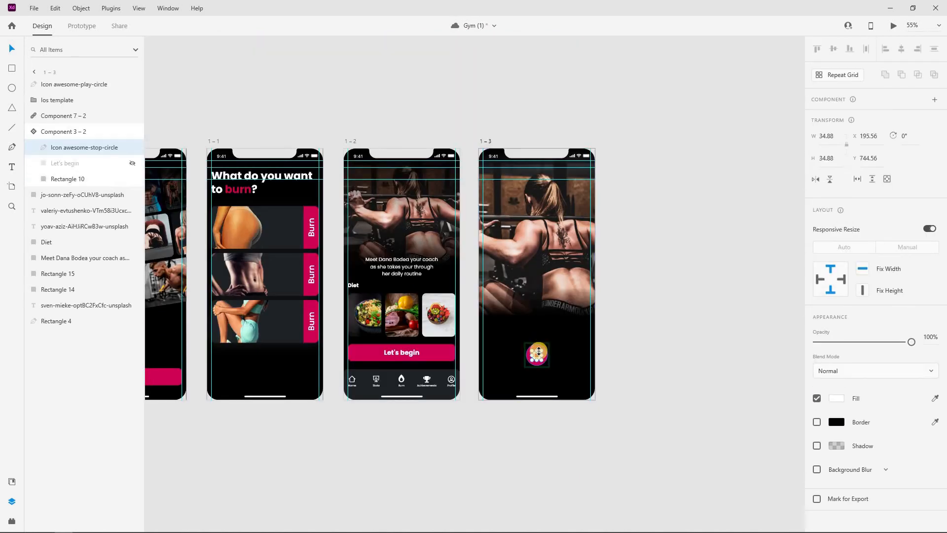
scroll(546, 349, up, 5)
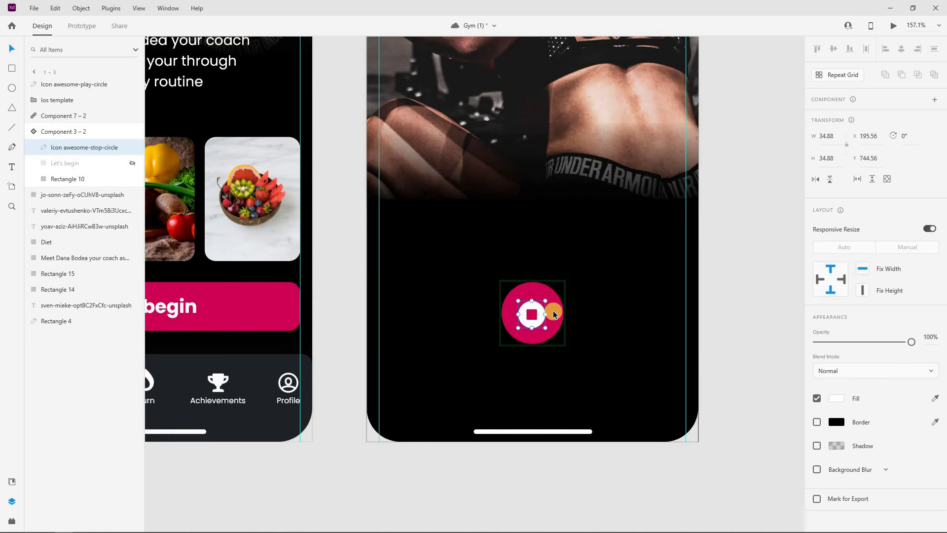
shift+click(553, 311)
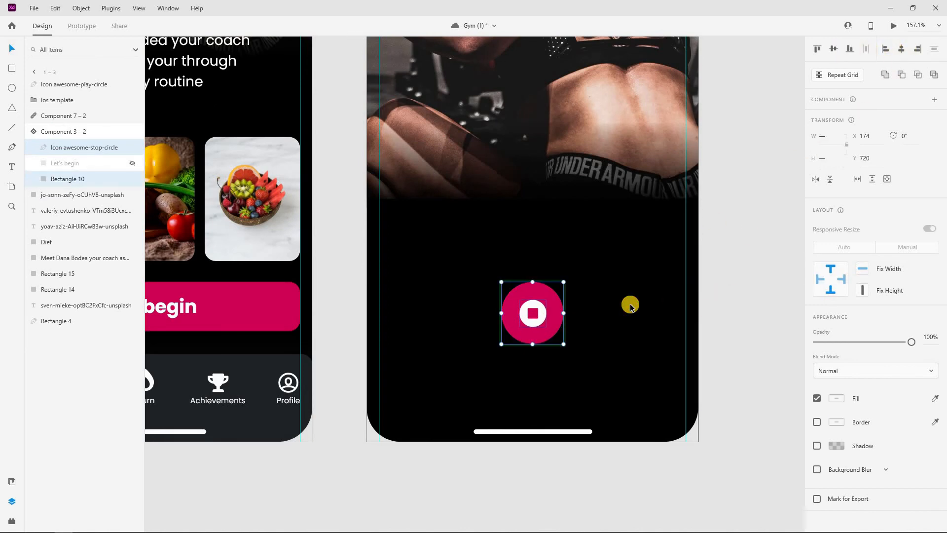
Nudge the stop button on artboard 1–3 up to Y 665
key(Escape)
scroll(630, 305, down, 5)
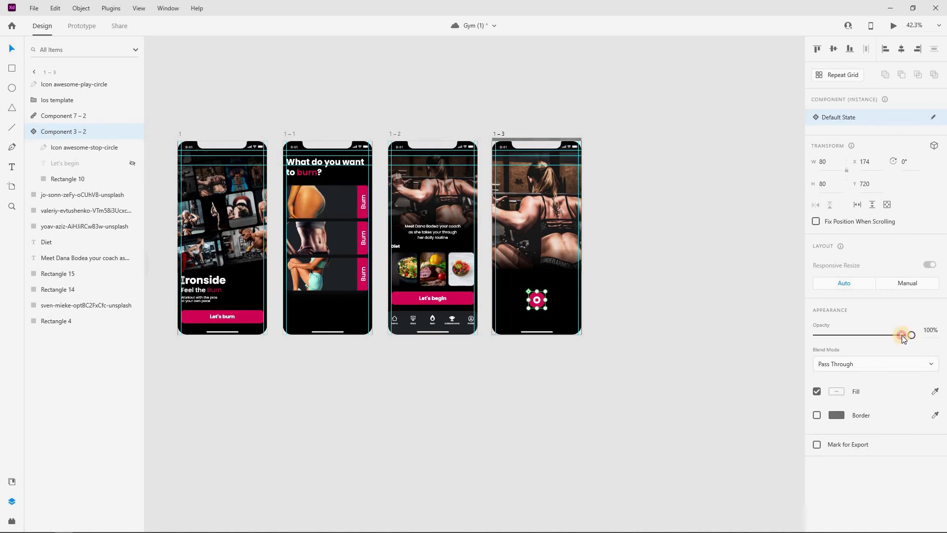
click(642, 260)
scroll(642, 260, down, 1)
scroll(487, 200, right, 1)
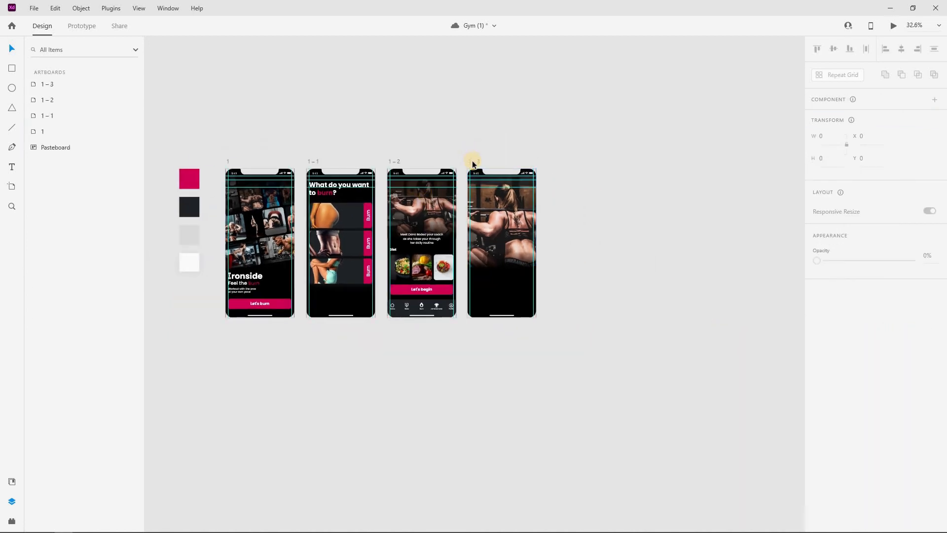
click(472, 162)
scroll(444, 237, up, 2)
click(428, 300)
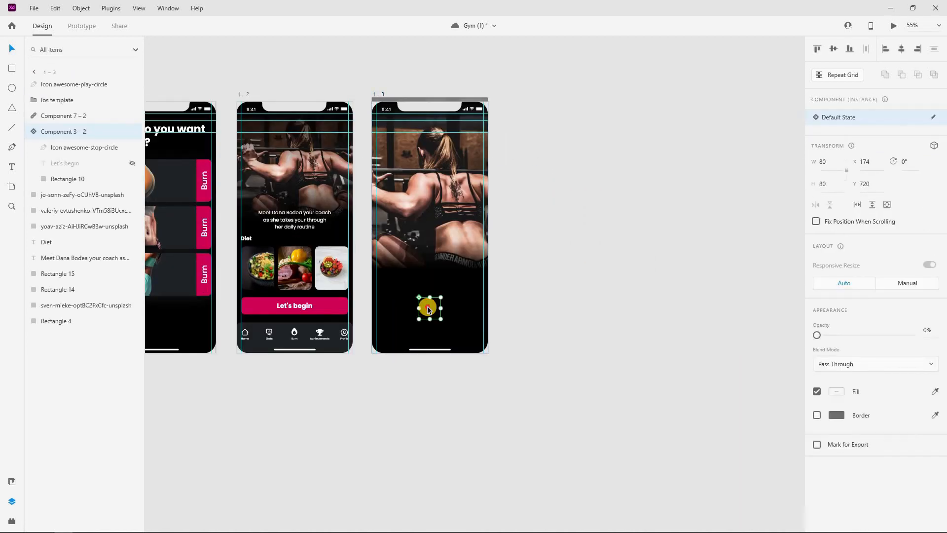
drag(428, 296, 428, 294)
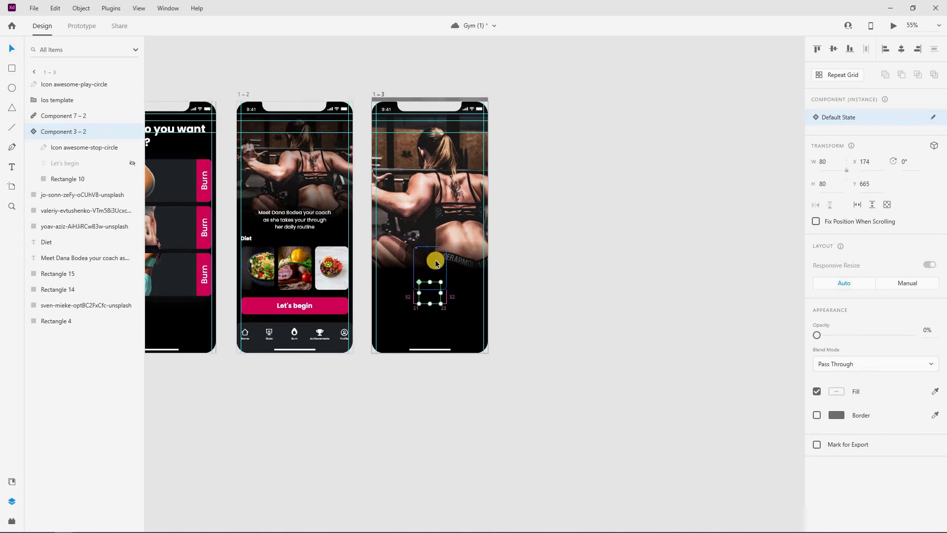
click(572, 250)
Move Component 7 – 2 below the artboard's bottom edge to Y 922
click(415, 332)
scroll(414, 332, up, 2)
click(433, 357)
drag(433, 356, 435, 371)
scroll(432, 372, up, 1)
drag(362, 378, 558, 365)
scroll(428, 380, up, 1)
scroll(558, 365, up, 2)
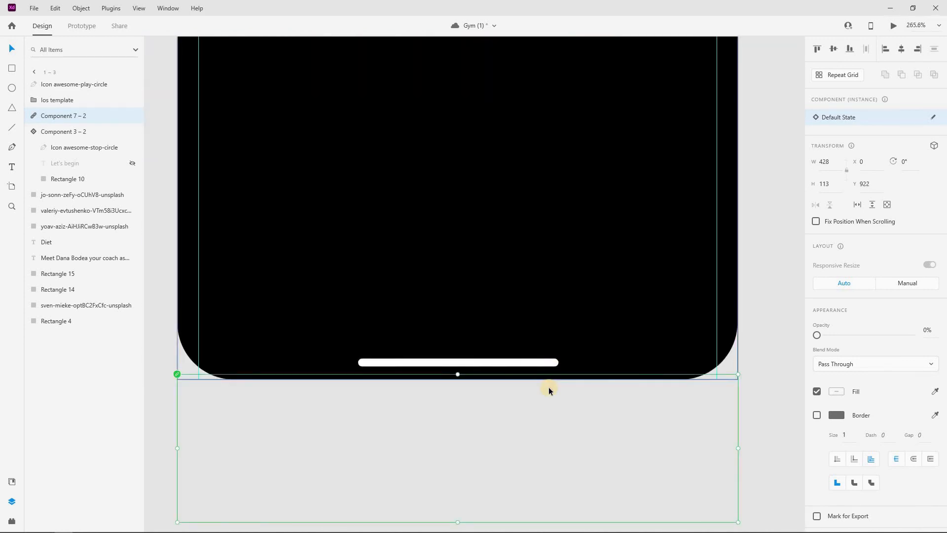
scroll(550, 387, down, 4)
scroll(514, 283, up, 3)
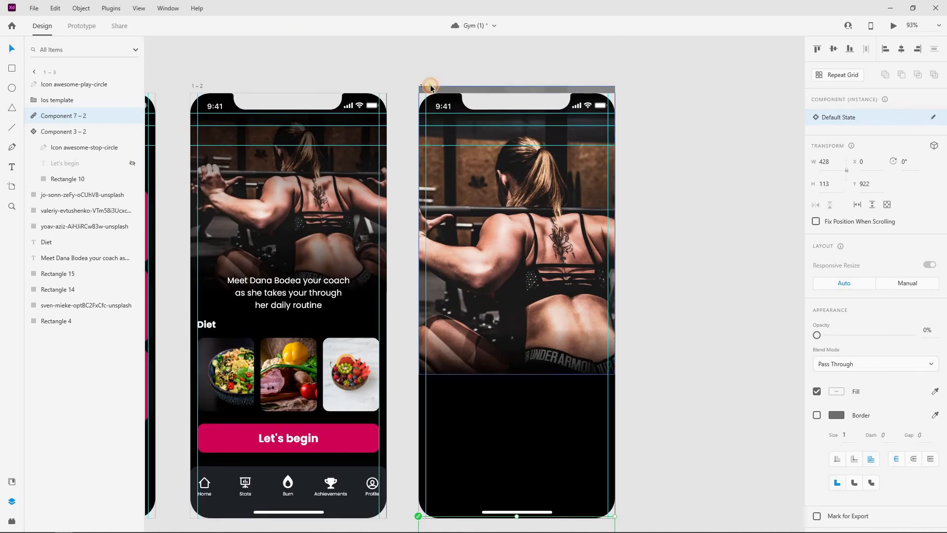
click(430, 87)
scroll(458, 477, down, 3)
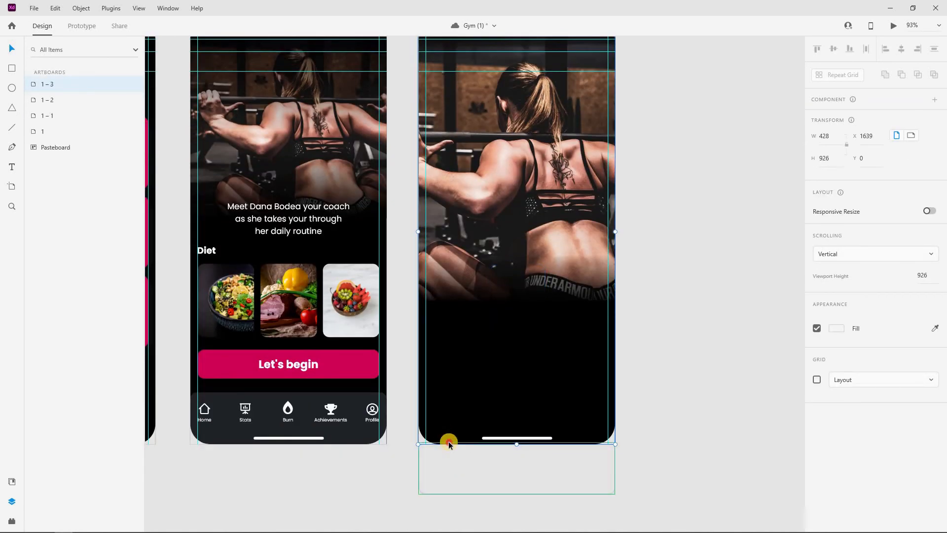
Group the contents of artboard 1–3 and shorten the gym photo to H 449
click(449, 442)
scroll(573, 324, up, 3)
drag(398, 83, 648, 418)
key(ctrl+d)
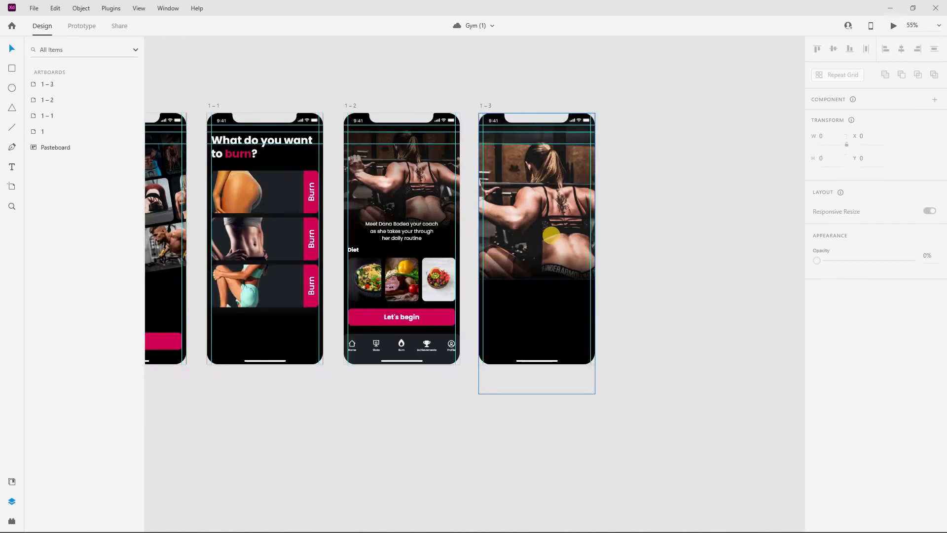
scroll(551, 230, up, 2)
double_click(533, 220)
click(564, 260)
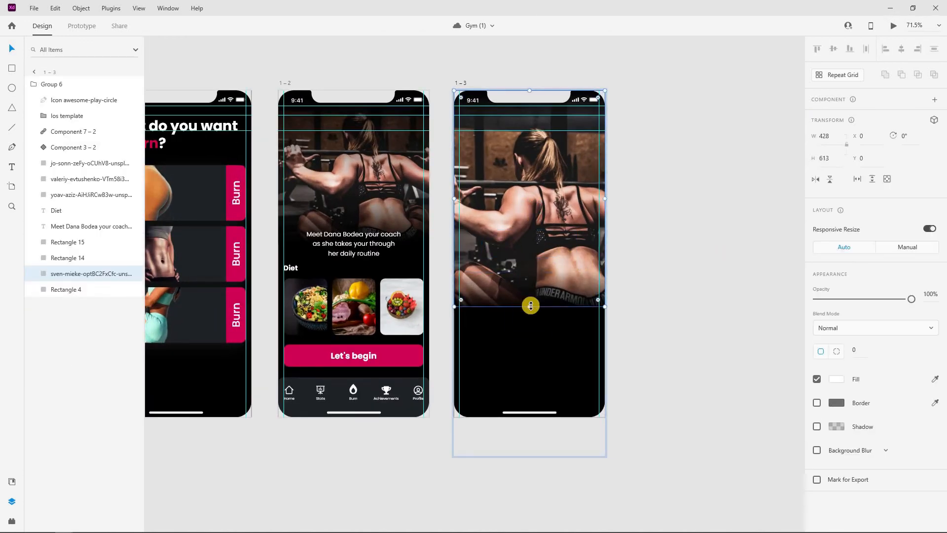
drag(535, 288, 537, 249)
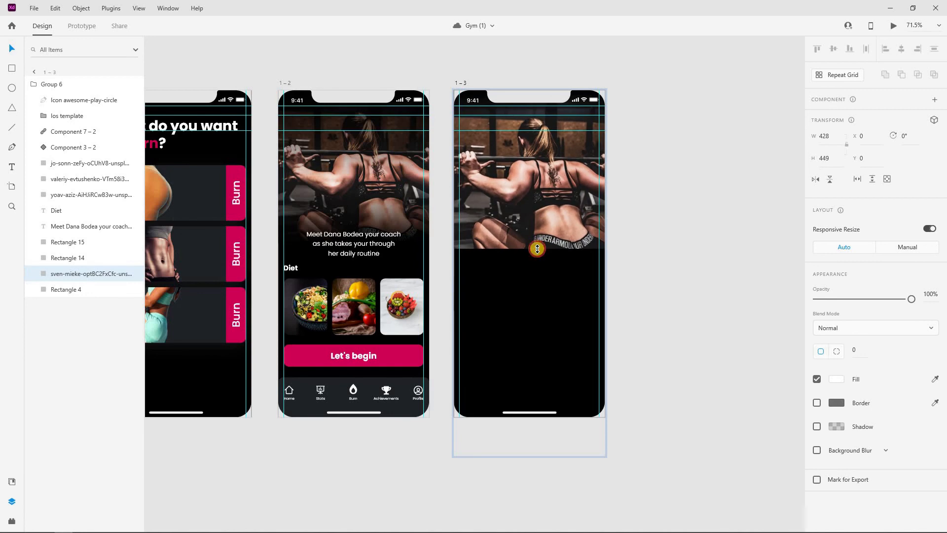
click(623, 236)
Move the Rectangle 15 gradient fade up to Y 326 to match the photo's bottom
scroll(501, 281, down, 3)
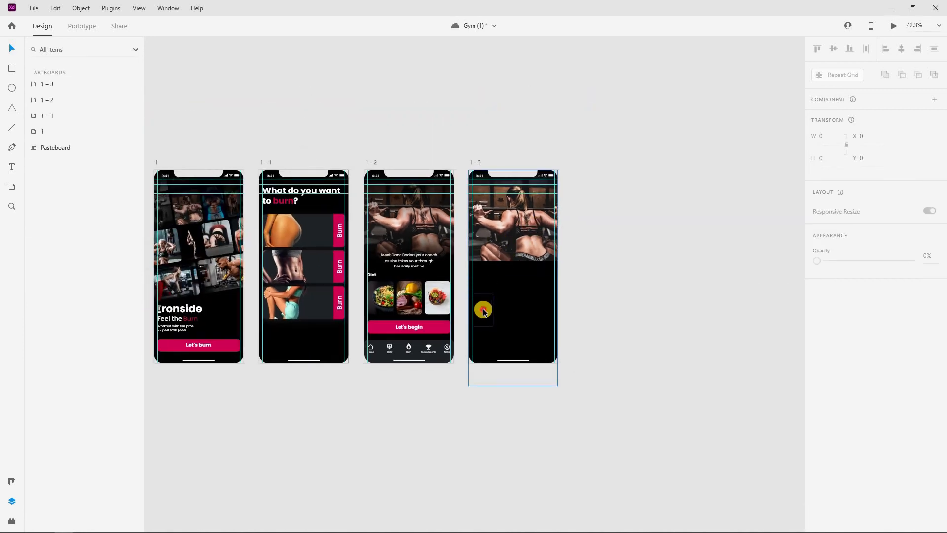
click(524, 308)
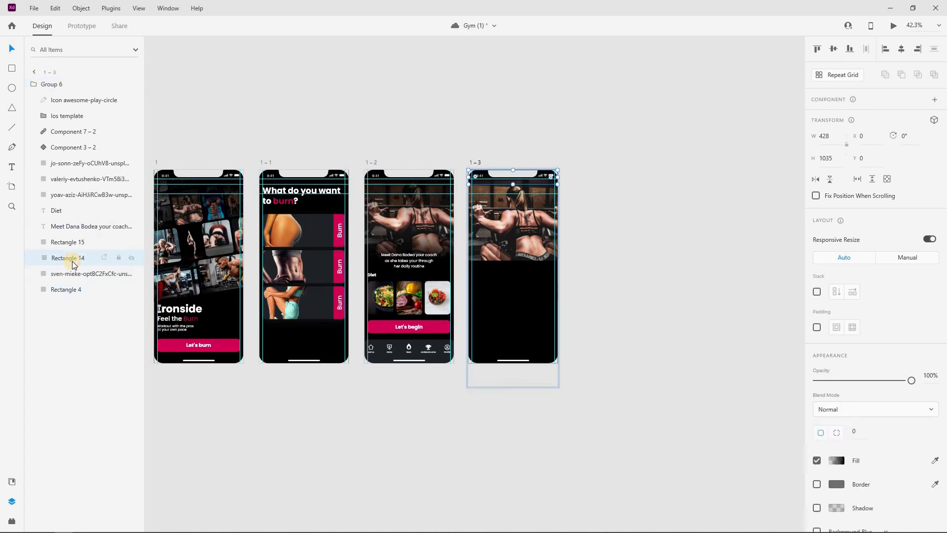
click(71, 242)
click(526, 285)
drag(532, 290, 533, 258)
scroll(533, 258, up, 5)
scroll(532, 256, up, 2)
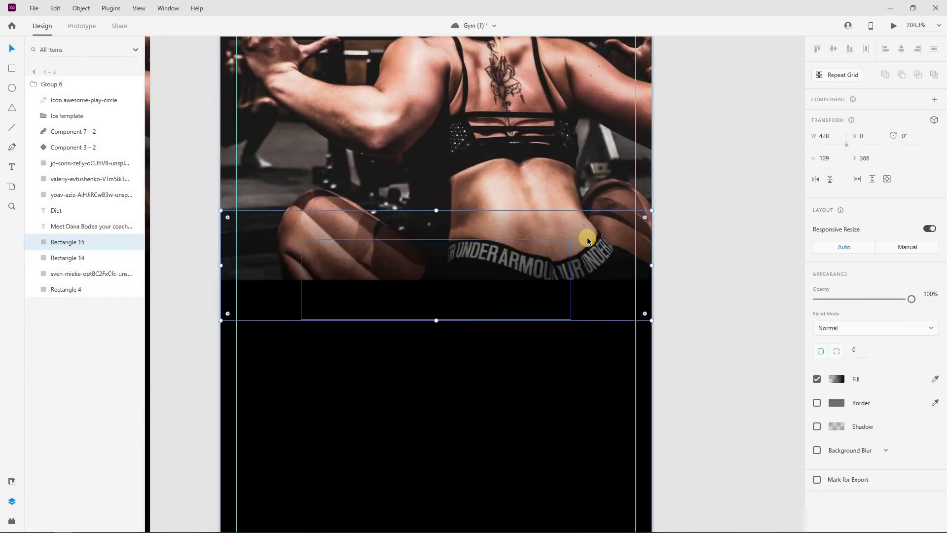
drag(586, 229, 575, 205)
scroll(560, 253, down, 4)
scroll(687, 268, down, 3)
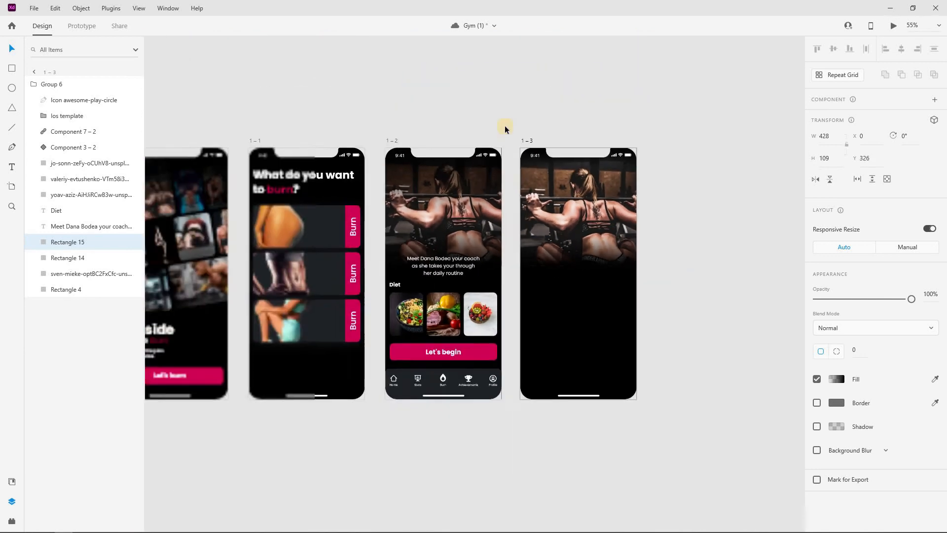
scroll(588, 189, right, 2)
Duplicate artboard 1–3 as a new artboard 1–4
click(542, 95)
click(454, 143)
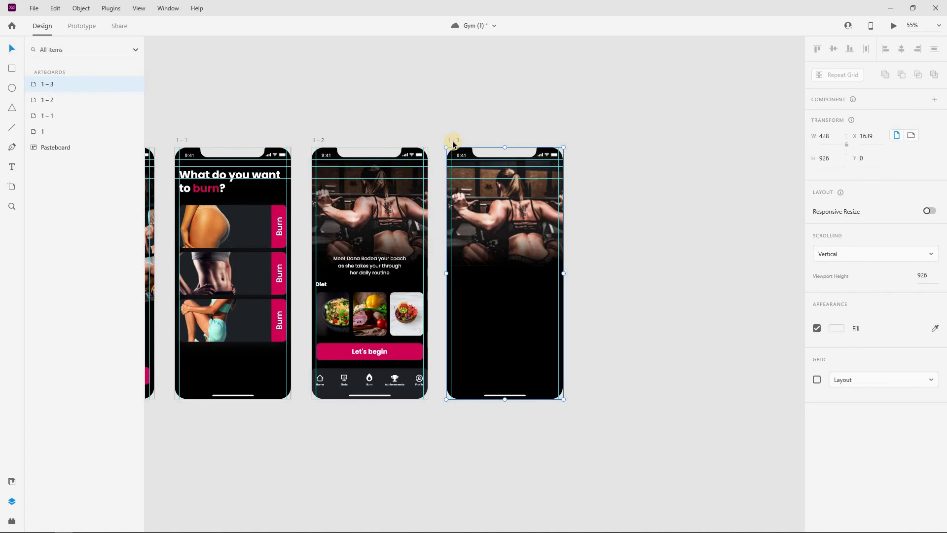
key(ctrl+d)
Stretch the gym photo taller on artboard 1–4
double_click(651, 250)
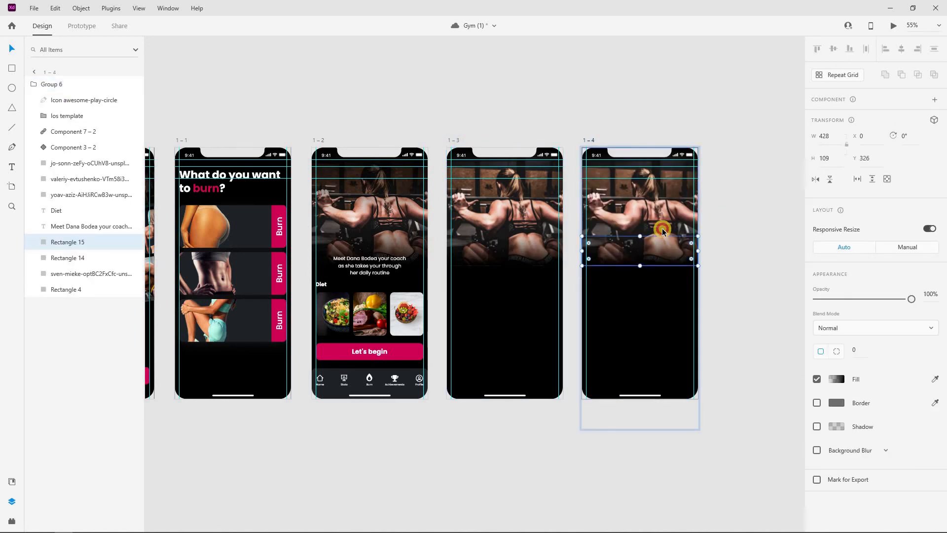
shift+click(662, 229)
drag(639, 265, 654, 310)
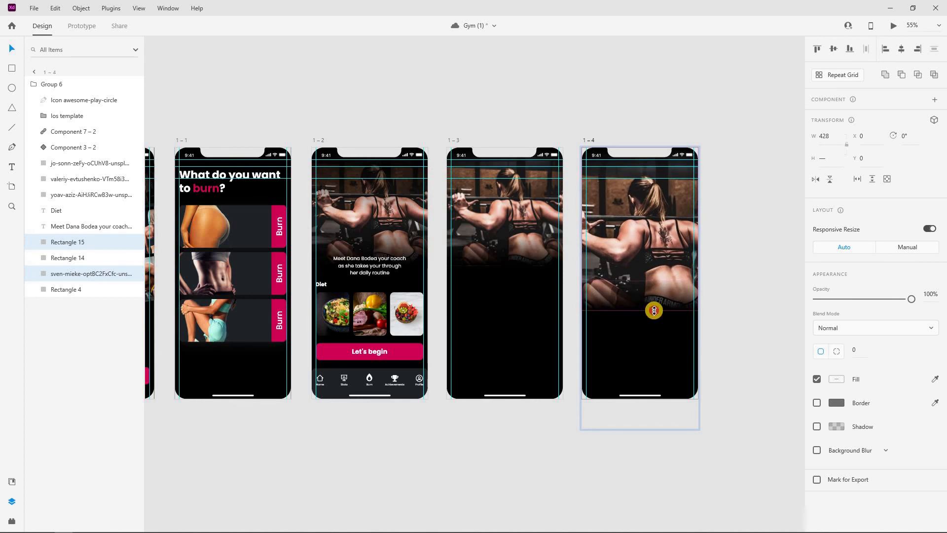
click(730, 274)
scroll(711, 283, down, 1)
scroll(632, 229, right, 2)
Duplicate artboard 1–4 as 1–5 and make its play icon fully visible
click(498, 173)
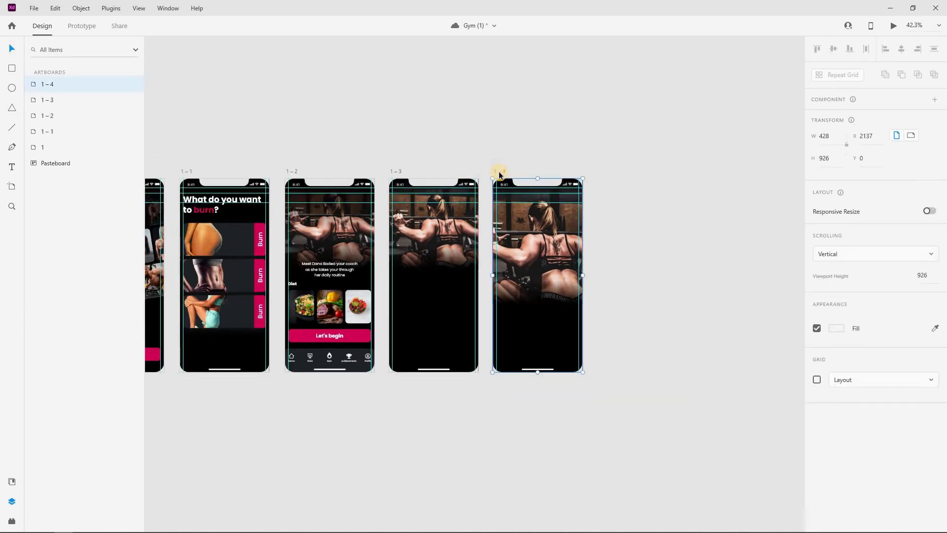
key(ctrl+d)
click(652, 244)
double_click(642, 253)
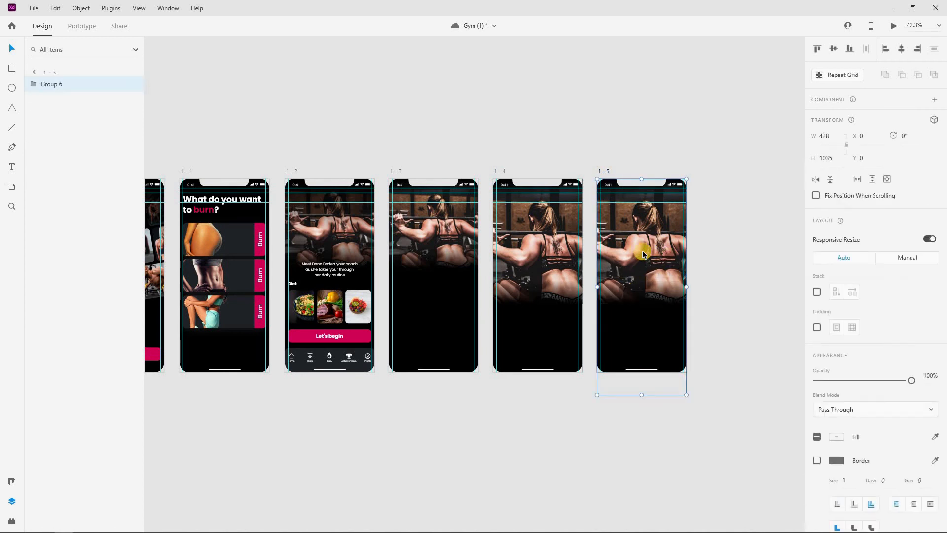
drag(933, 293, 941, 291)
click(772, 255)
scroll(525, 171, right, 1)
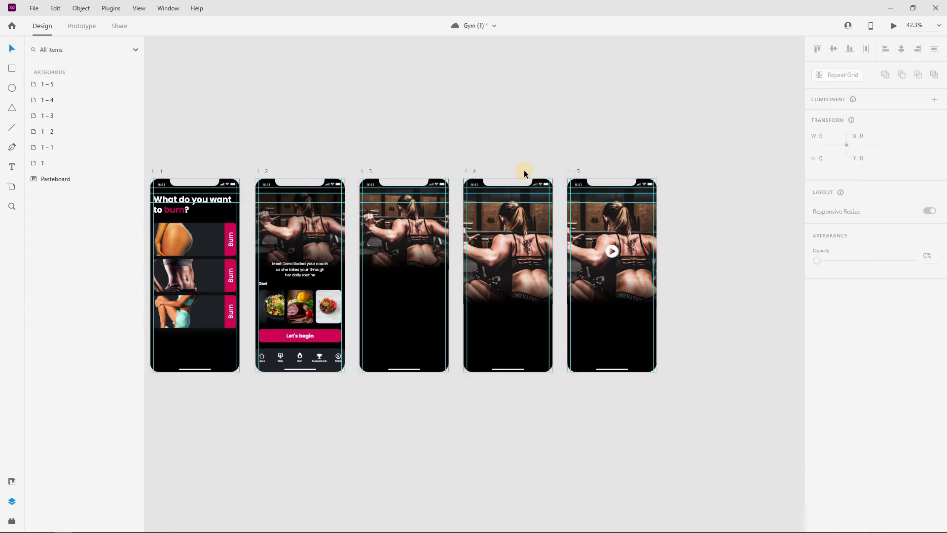
Duplicate artboard 1–5 as 1–6 and reveal the stop button
click(562, 172)
key(ctrl+d)
scroll(680, 289, right, 1)
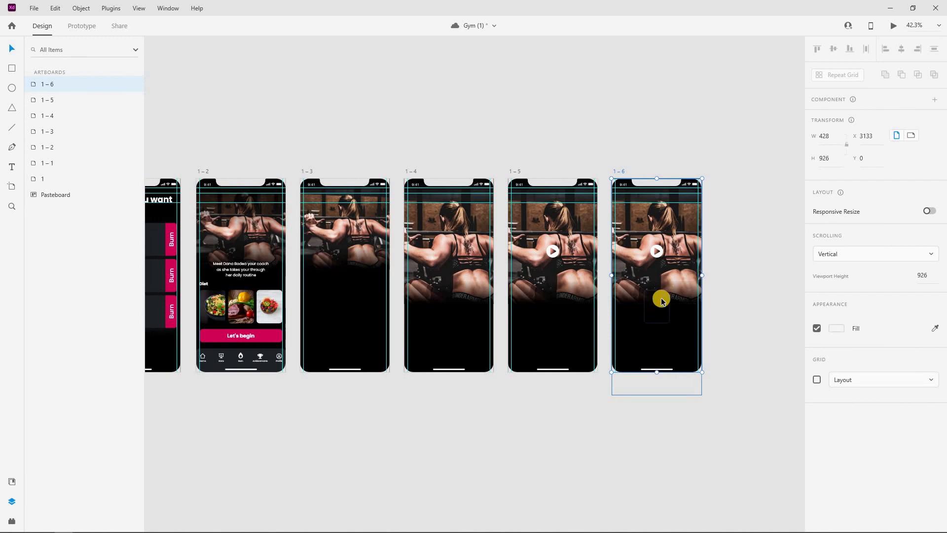
double_click(655, 328)
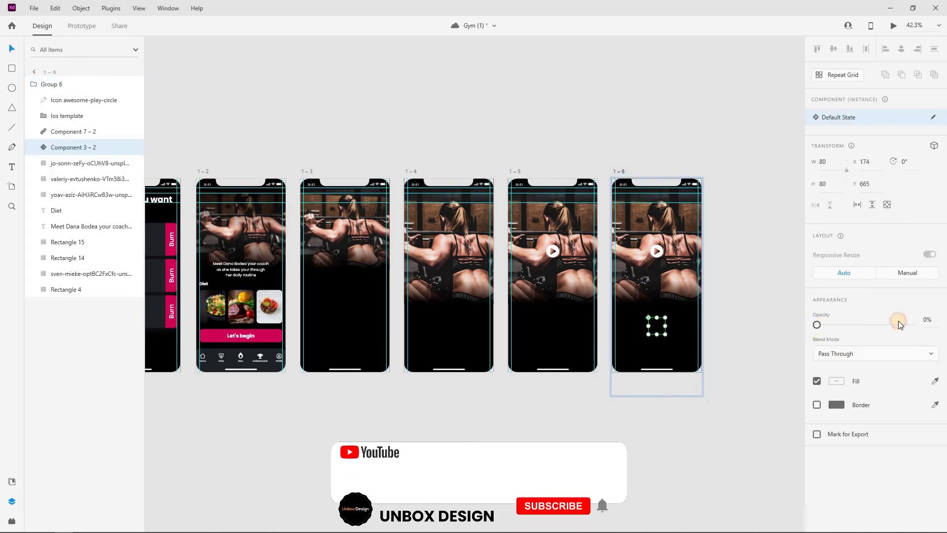
click(739, 256)
scroll(660, 289, right, 3)
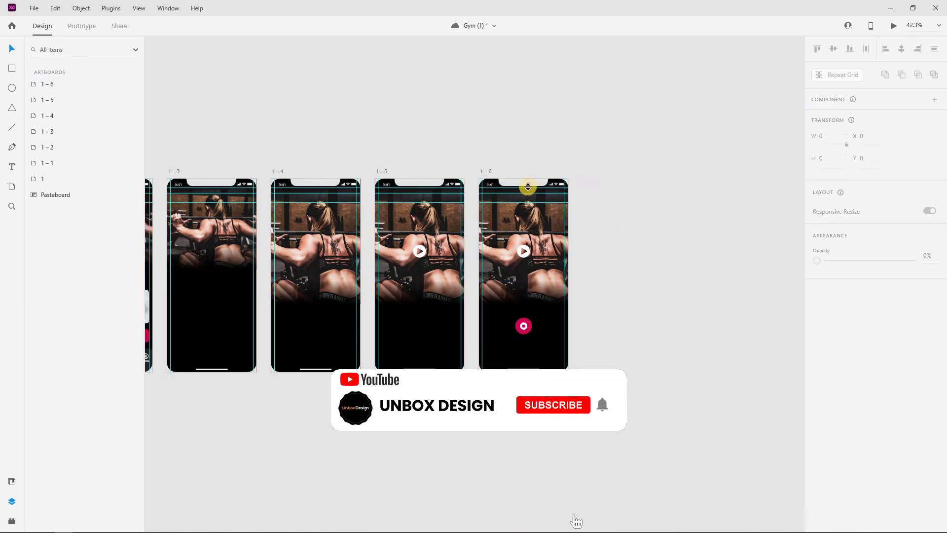
Duplicate artboard 1–6 as 1–7 and move the bottom navigation bar up into view
click(488, 171)
key(ctrl+d)
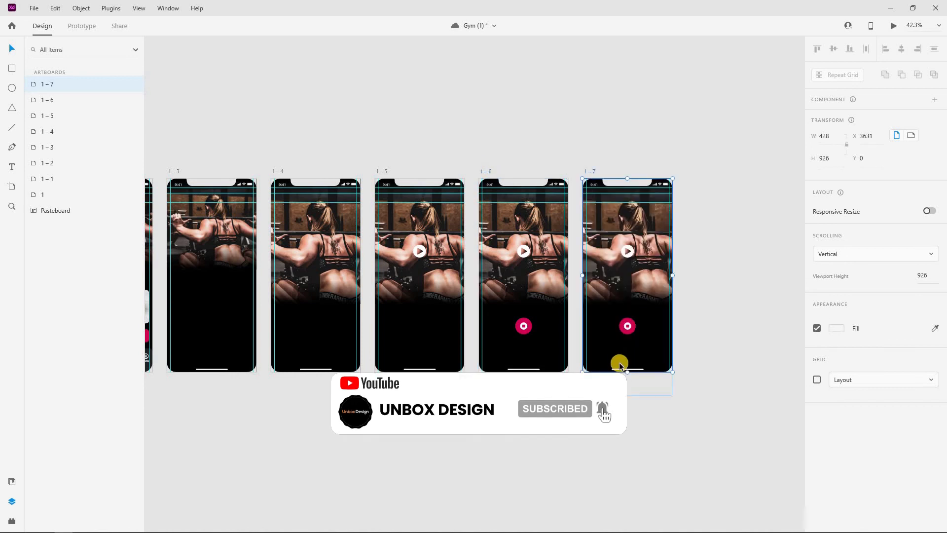
click(633, 368)
double_click(636, 365)
drag(637, 365, 634, 355)
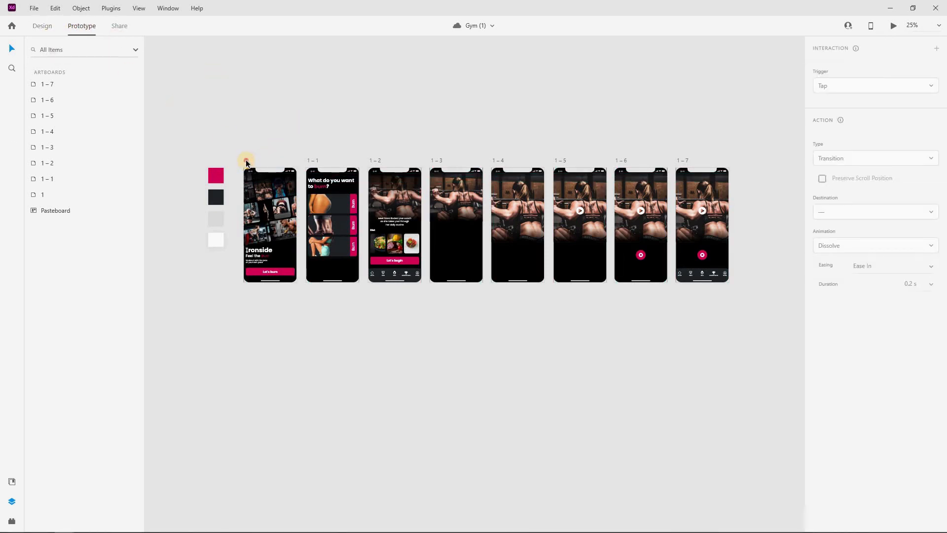
Link artboard 1 to 1–1 with a Time trigger, 0.6 s delay, Auto-Animate, Ease In-Out, 0.8 s duration
click(246, 162)
drag(296, 214, 336, 253)
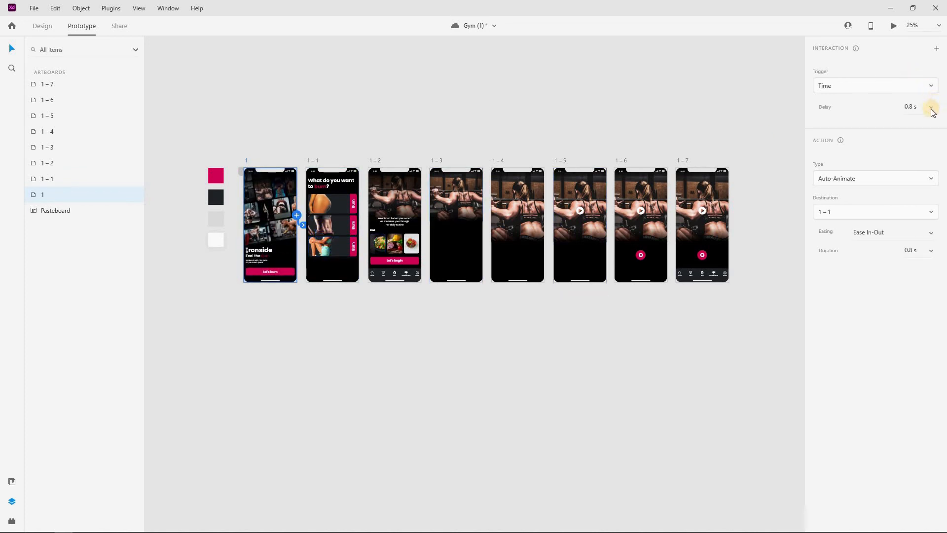
click(894, 94)
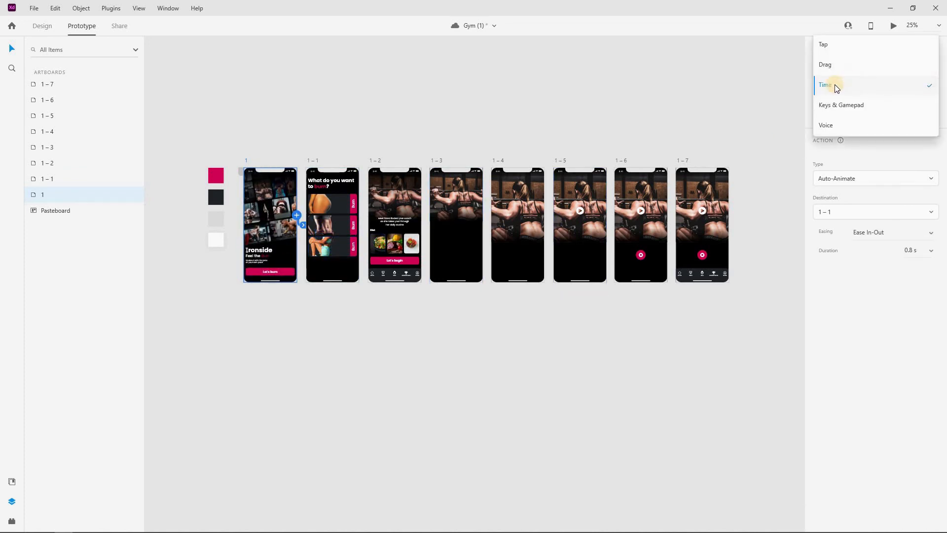
click(927, 106)
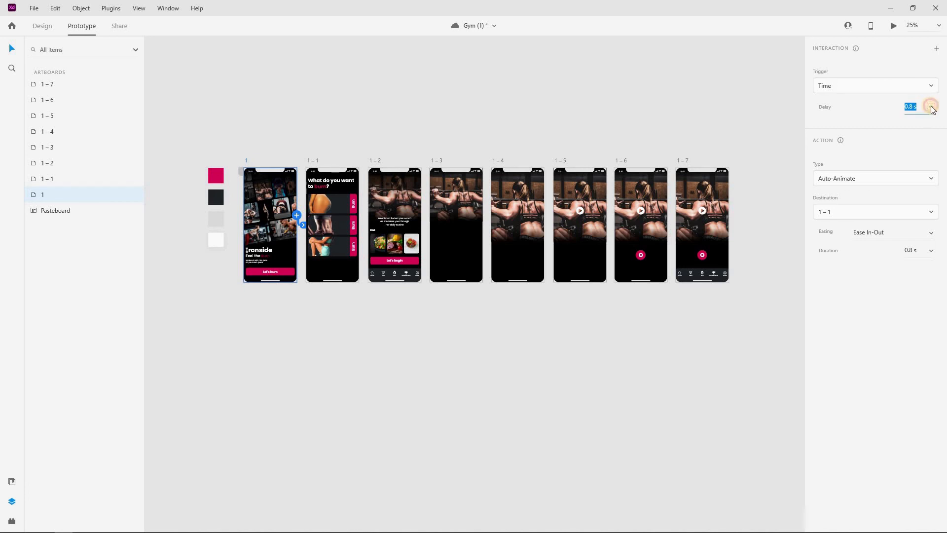
click(931, 107)
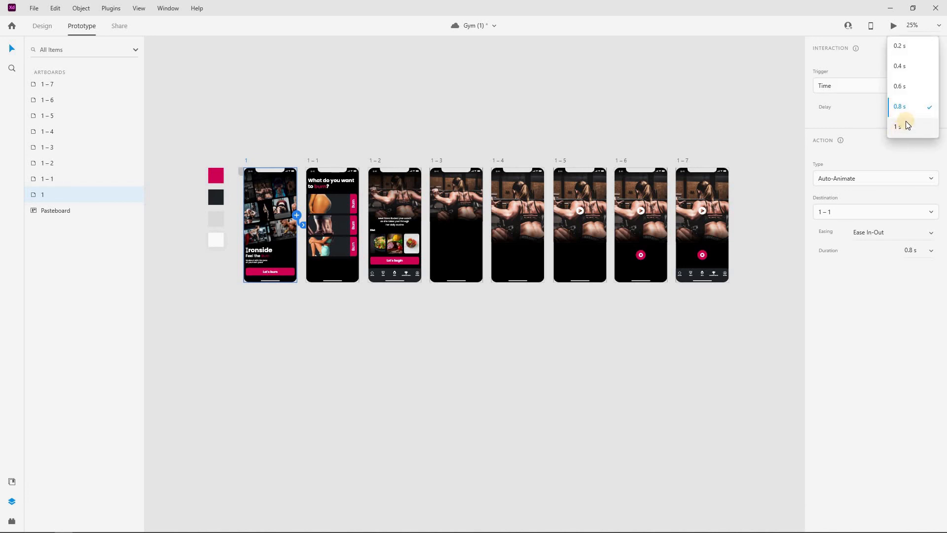
click(911, 85)
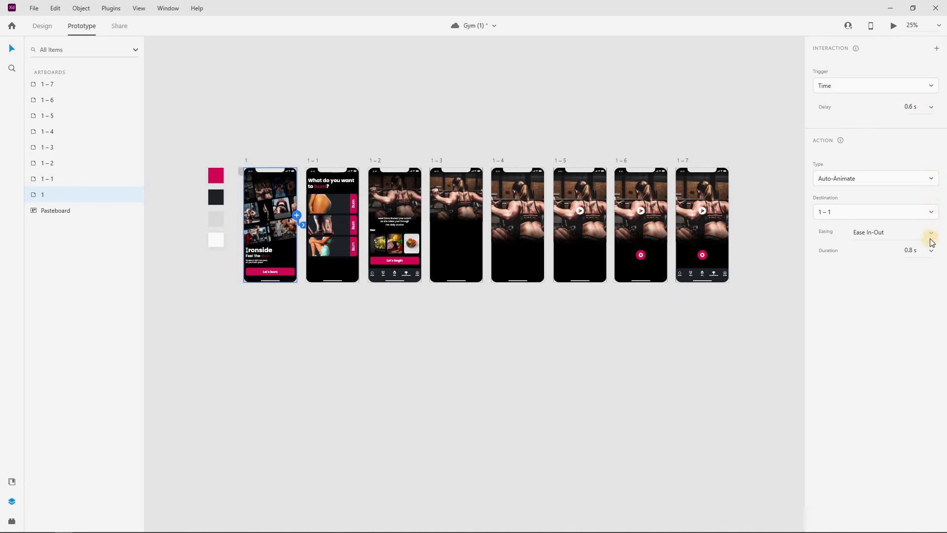
click(933, 240)
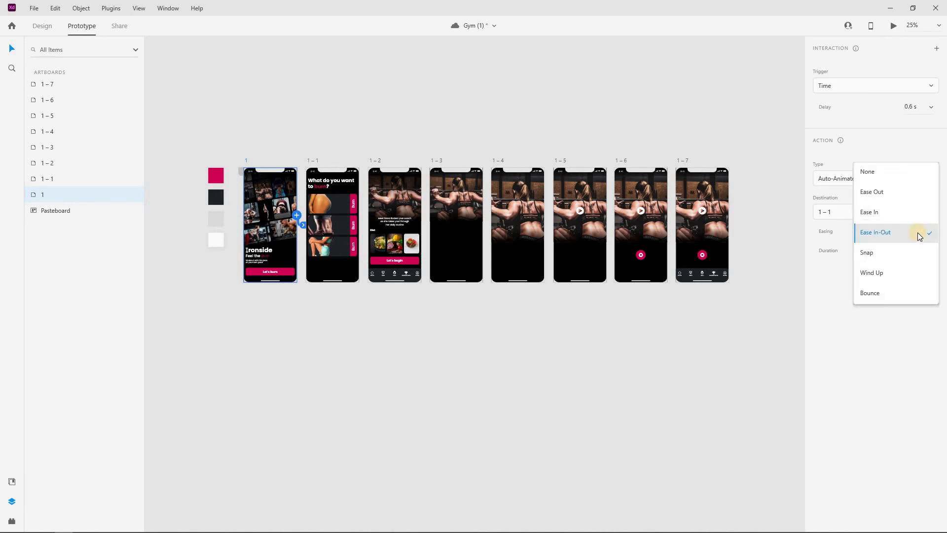
click(919, 232)
click(930, 179)
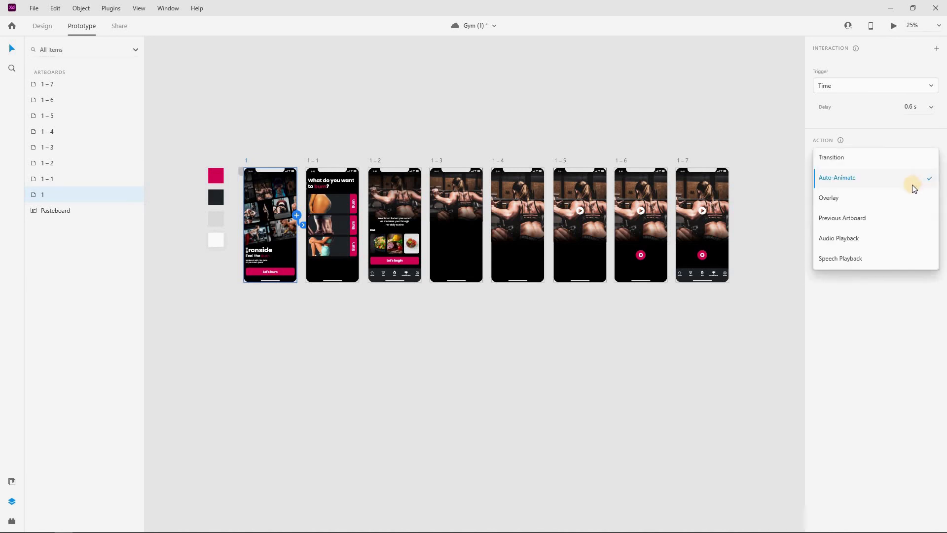
click(904, 189)
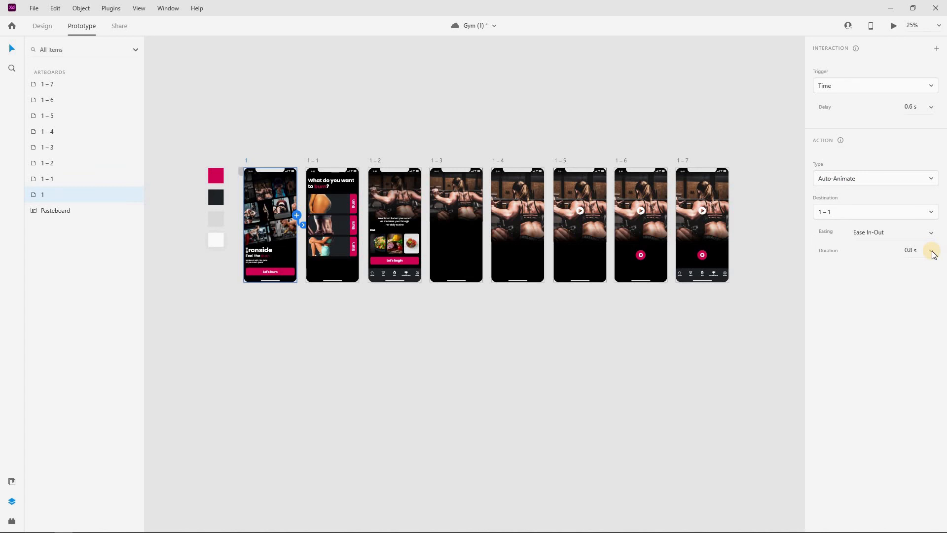
click(932, 253)
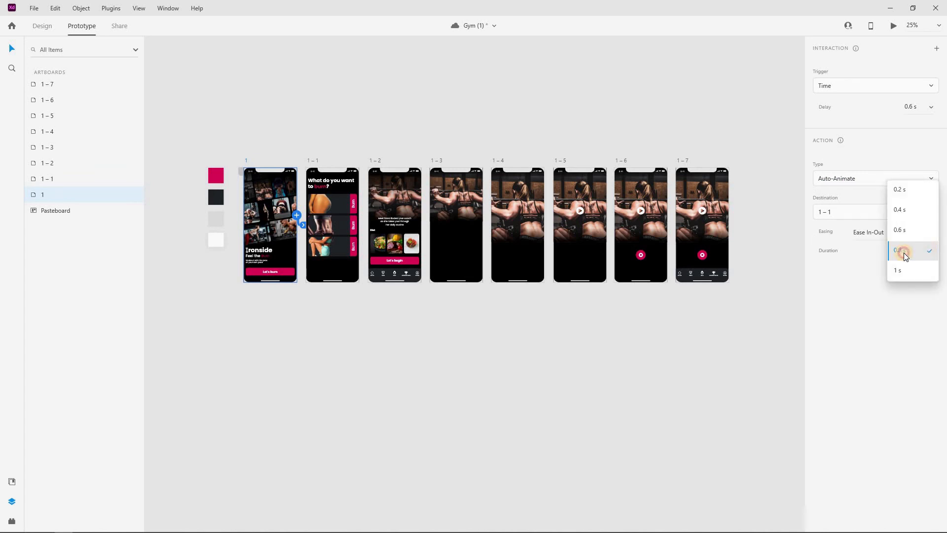
click(904, 252)
Link artboard 1–1 to 1–2 and 1–2 to 1–3, using a 0.8 s delay
click(346, 200)
drag(359, 215, 392, 230)
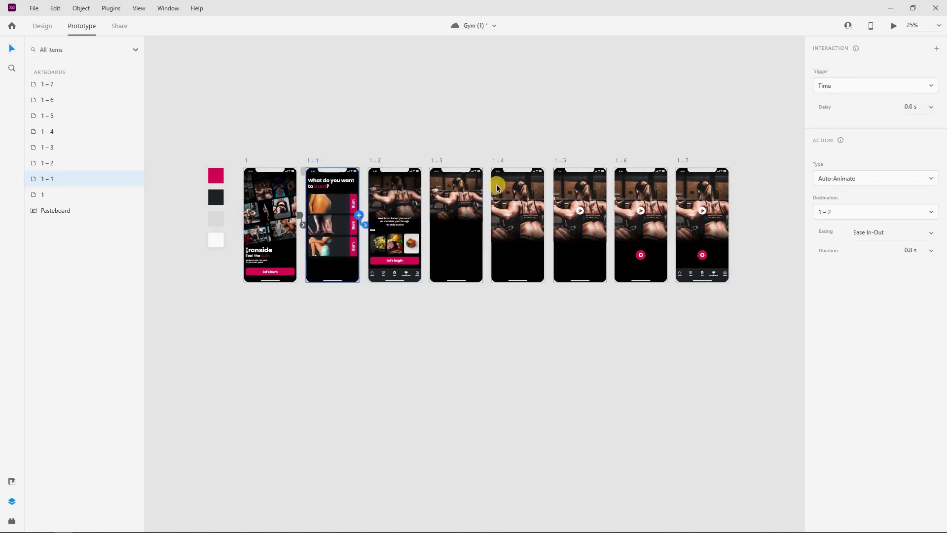
click(375, 161)
drag(421, 215, 552, 243)
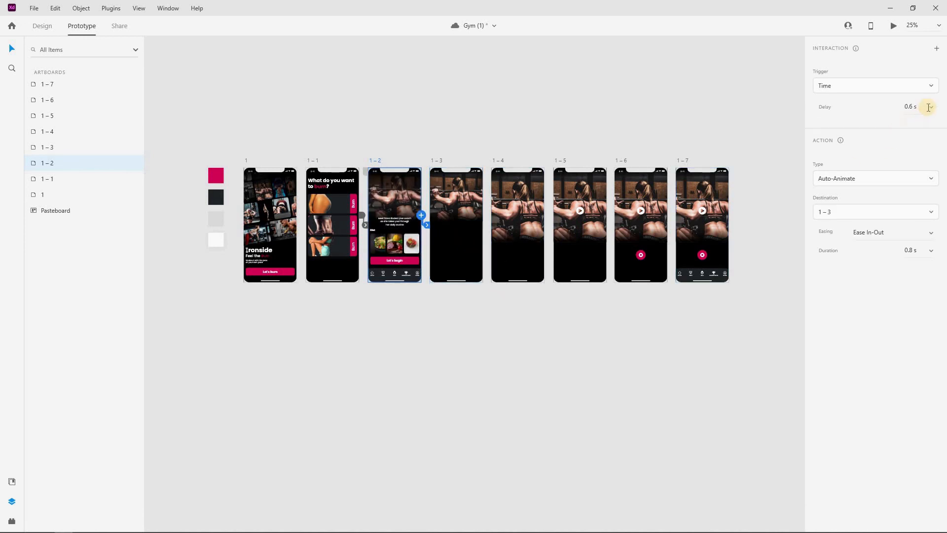
click(930, 107)
click(906, 129)
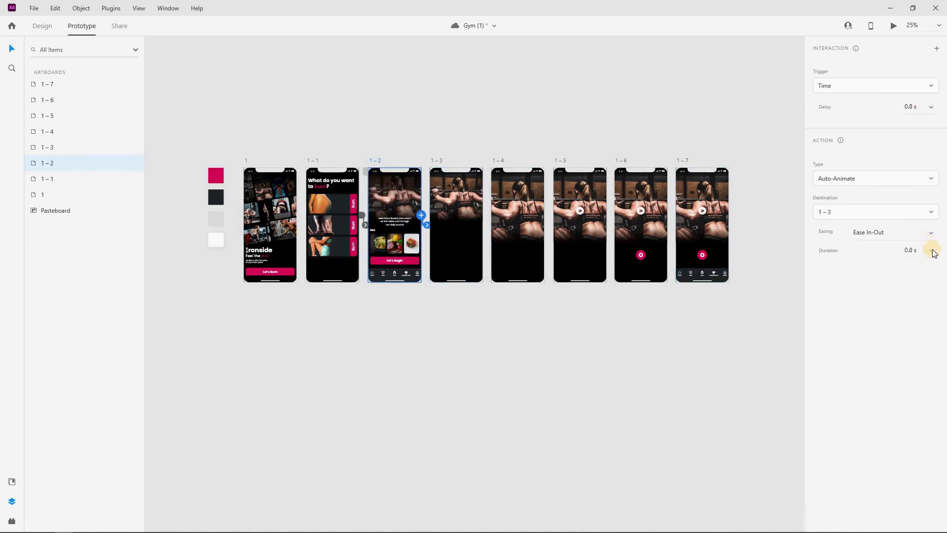
Chain artboards 1–3 through 1–6 onward, ending with a link from 1–6 to 1–7
click(482, 218)
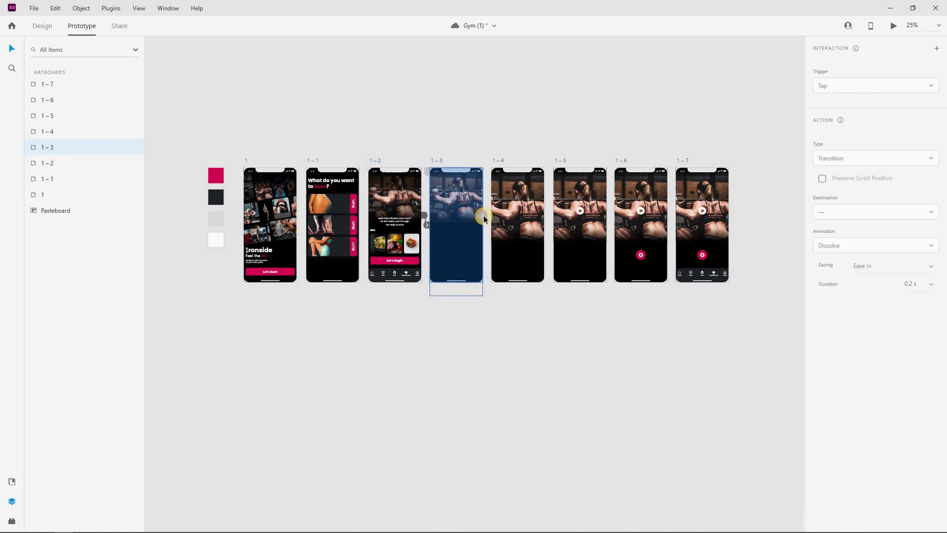
drag(483, 219, 521, 244)
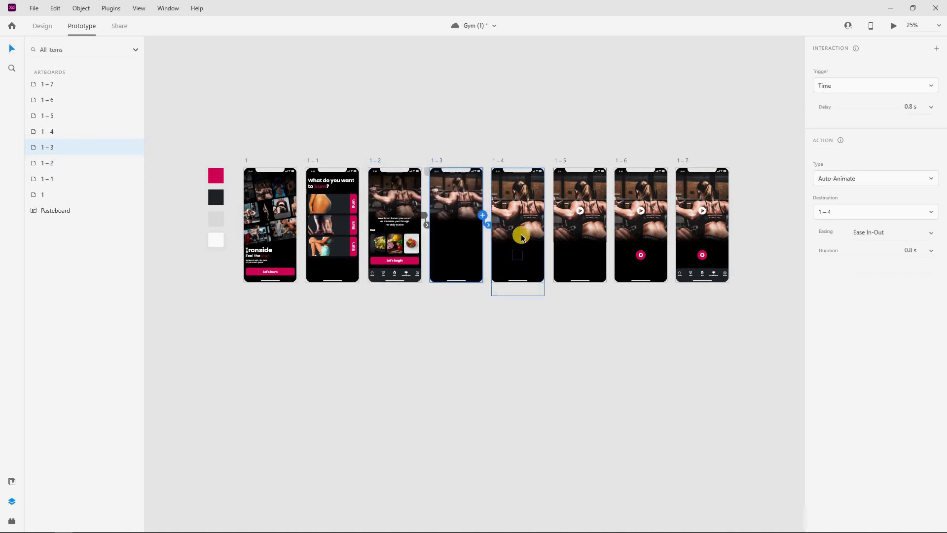
click(542, 216)
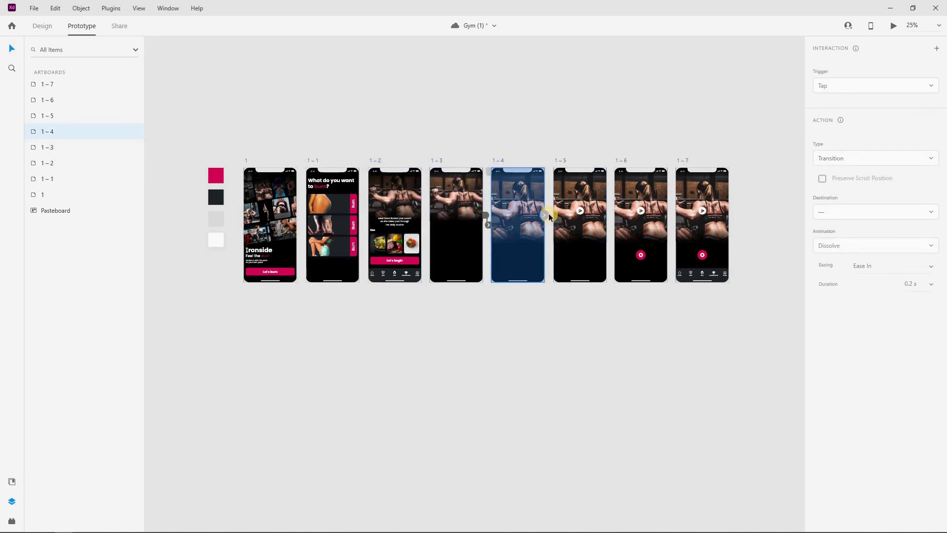
drag(549, 217, 620, 165)
click(609, 217)
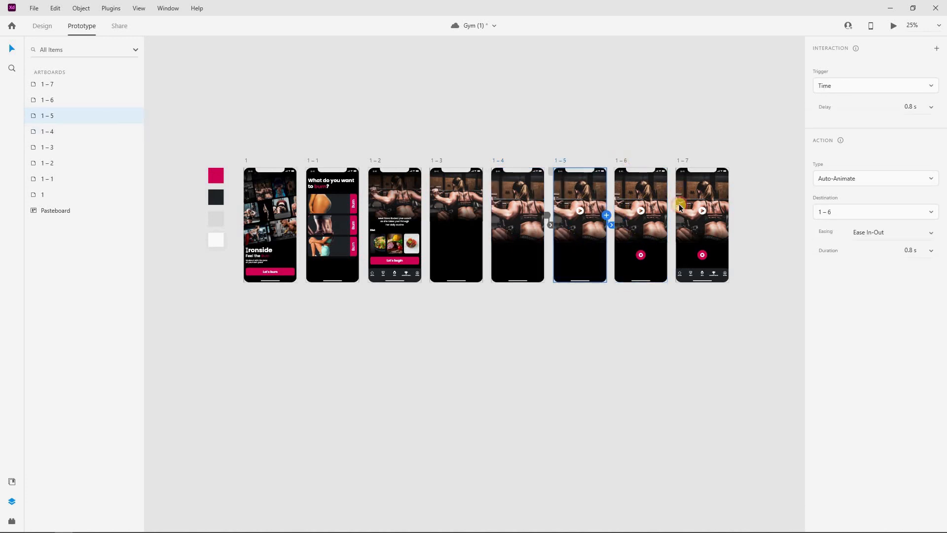
click(661, 217)
drag(666, 215, 723, 257)
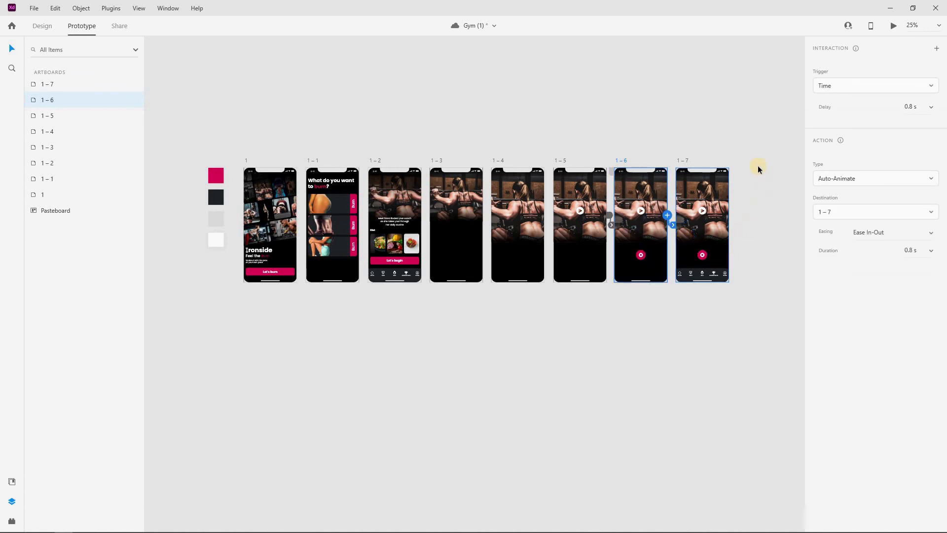
click(725, 174)
click(682, 162)
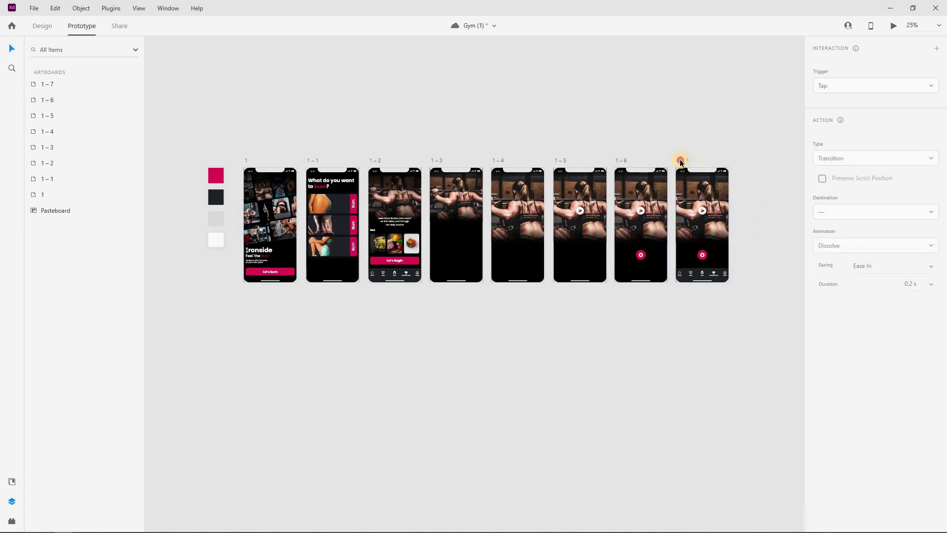
Link artboard 1–7 back to artboard 1 and play the Ironside prototype in Desktop Preview
click(681, 161)
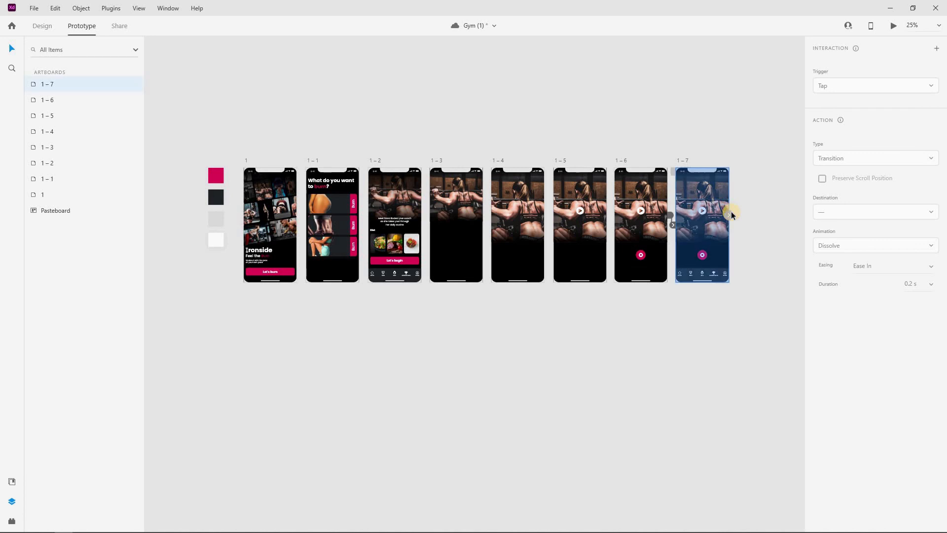
drag(729, 215, 265, 244)
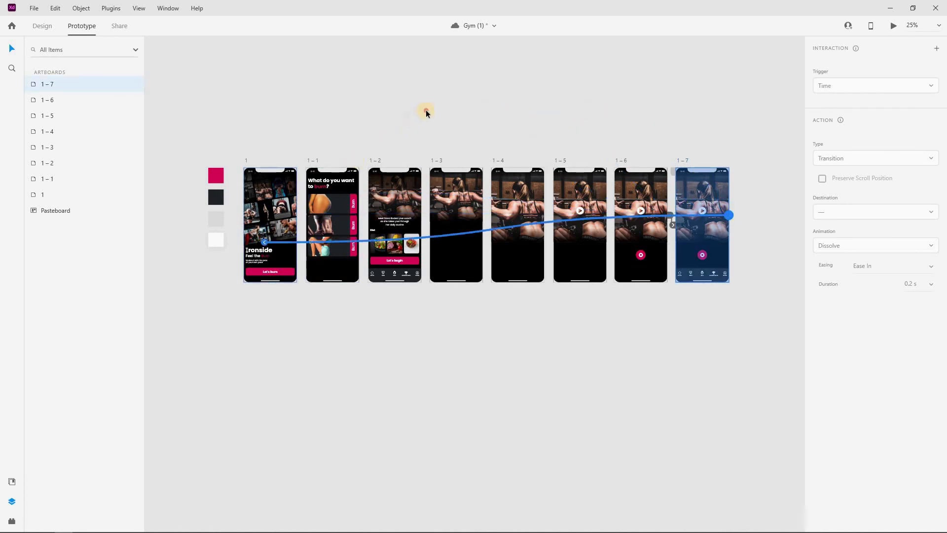
click(687, 106)
click(891, 29)
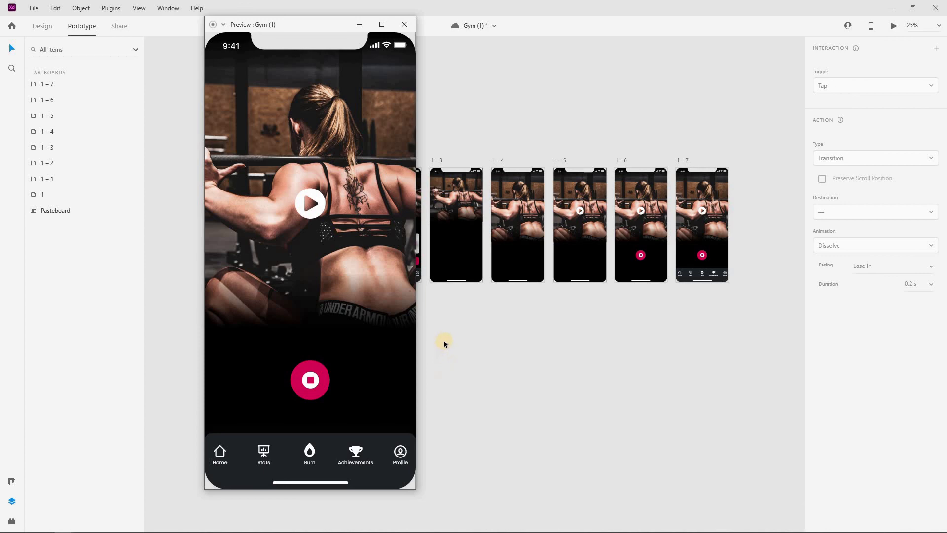
click(442, 171)
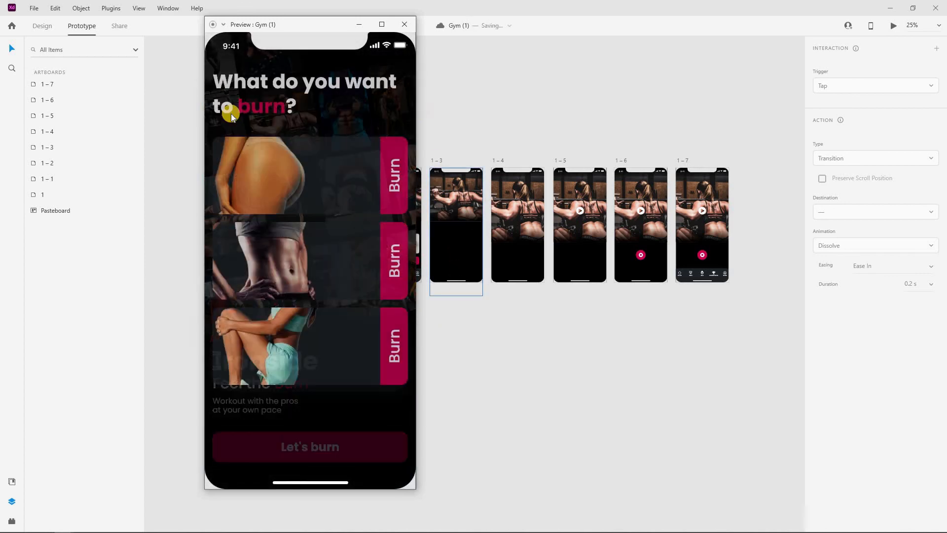